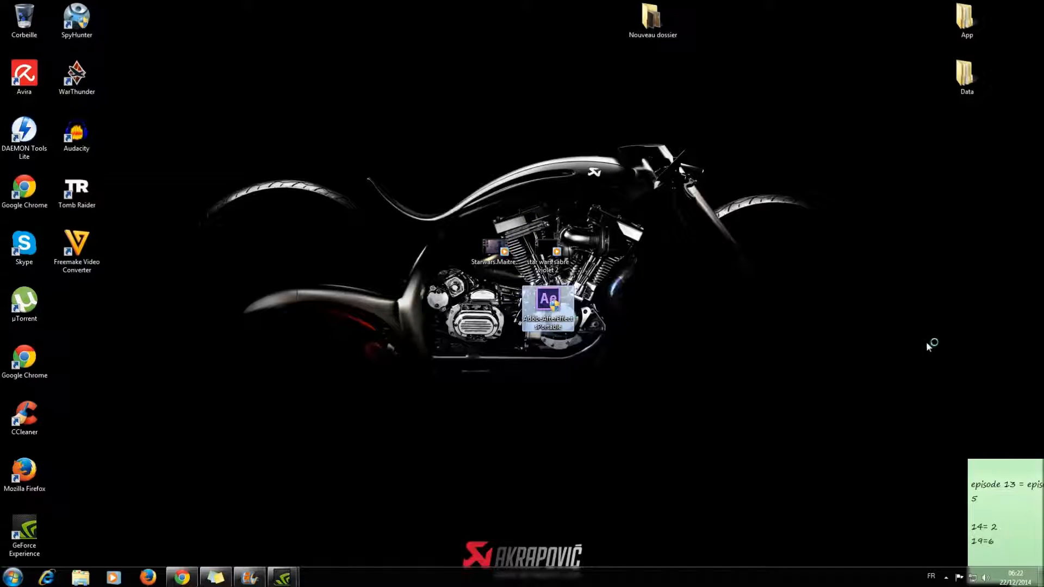
- Open the portable Adobe After Effects application from the desktop
right_click(555, 307)
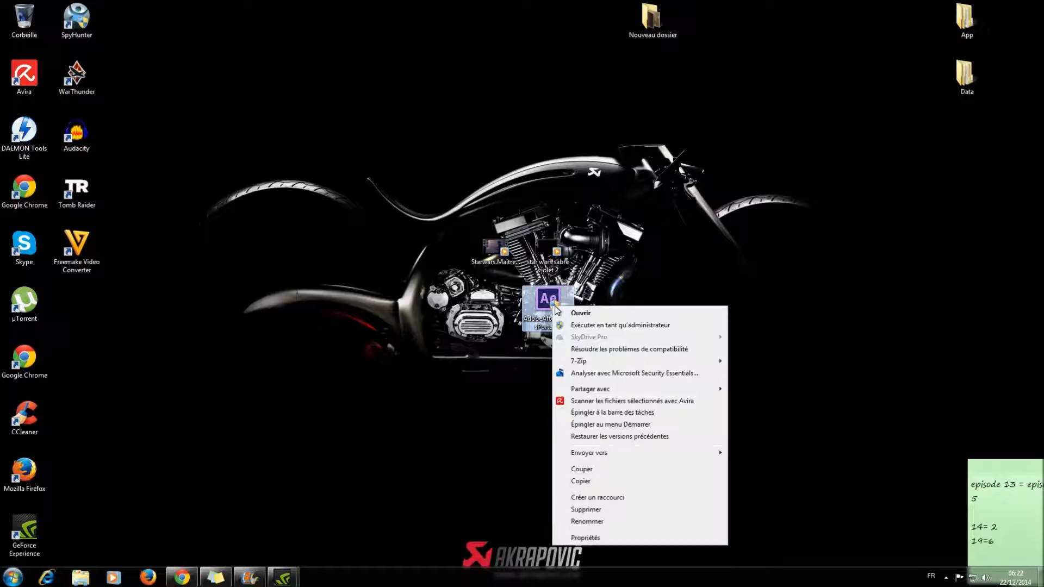
left_click(559, 313)
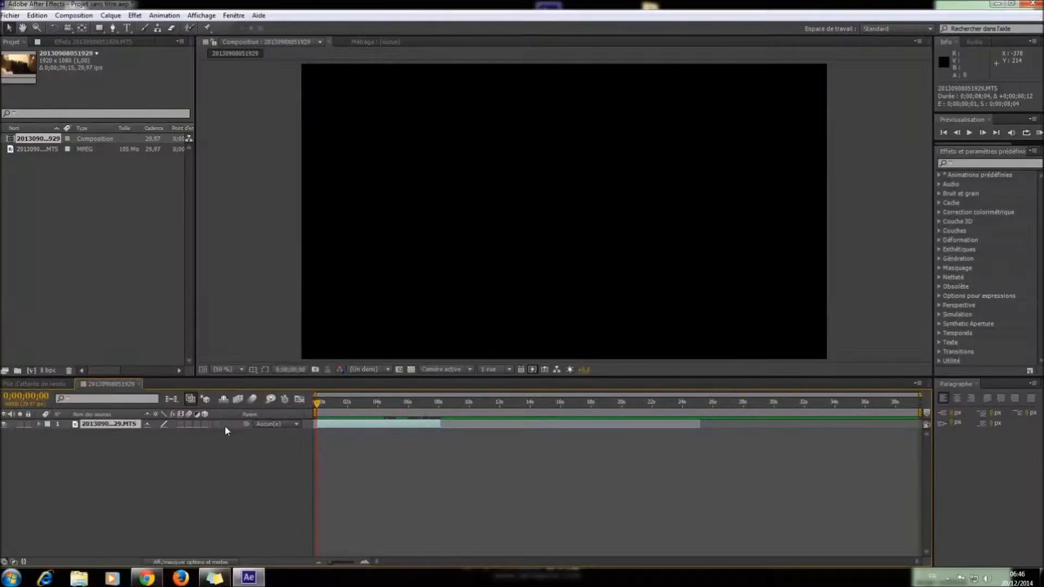
- Scrub through the first three seconds of the footage to review the stick's movement
left_click_drag(319, 405, 361, 400)
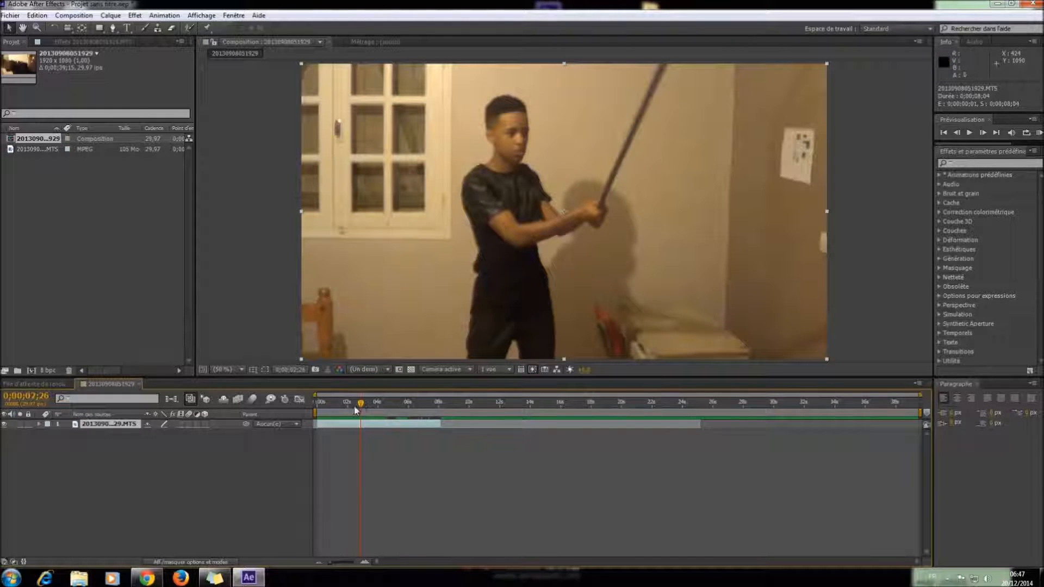
left_click_drag(359, 400, 318, 403)
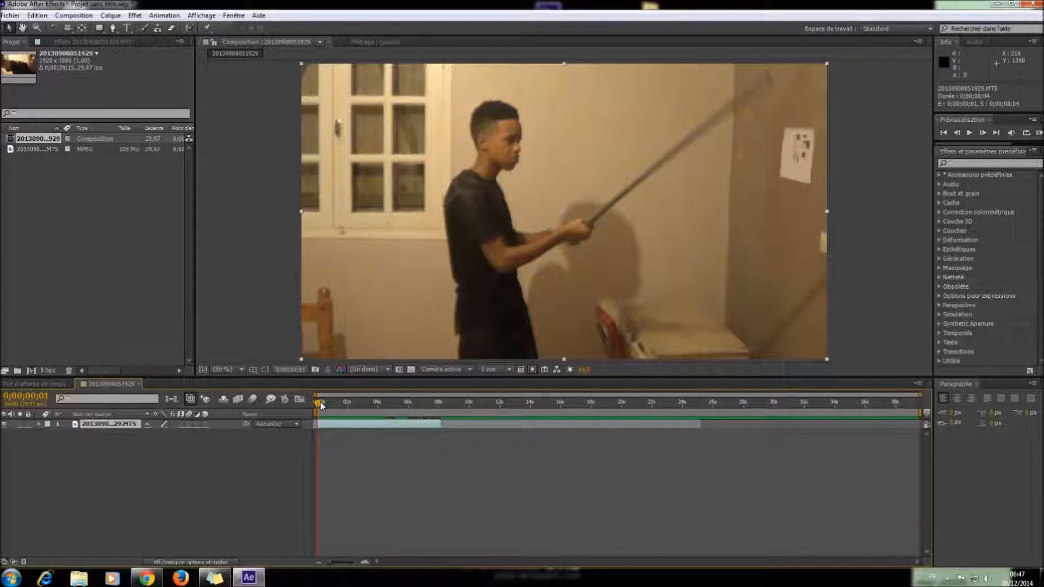
left_click_drag(319, 406, 321, 407)
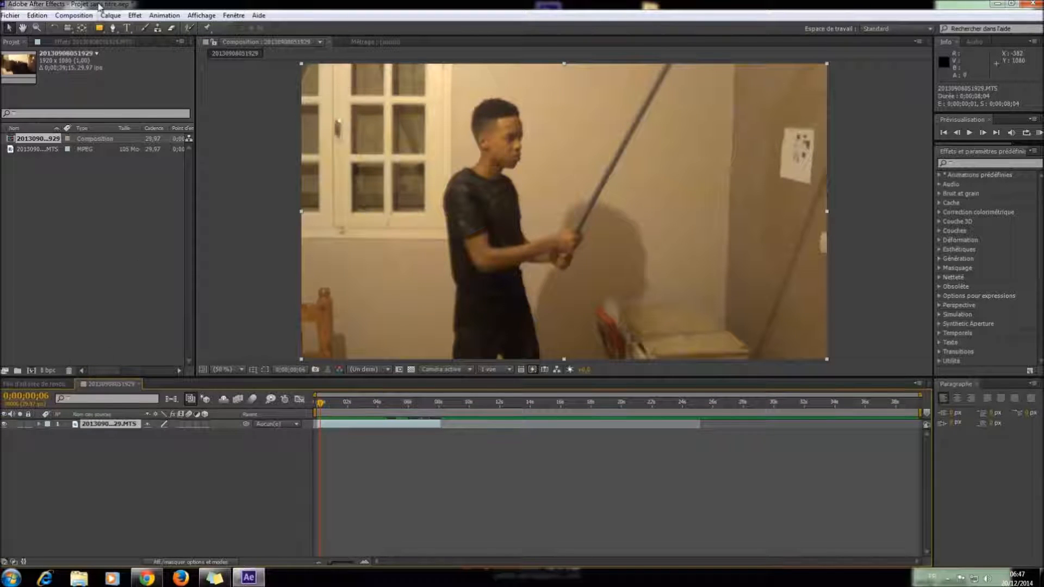
- Create a new white solid layer named "base sabre"
left_click(81, 16)
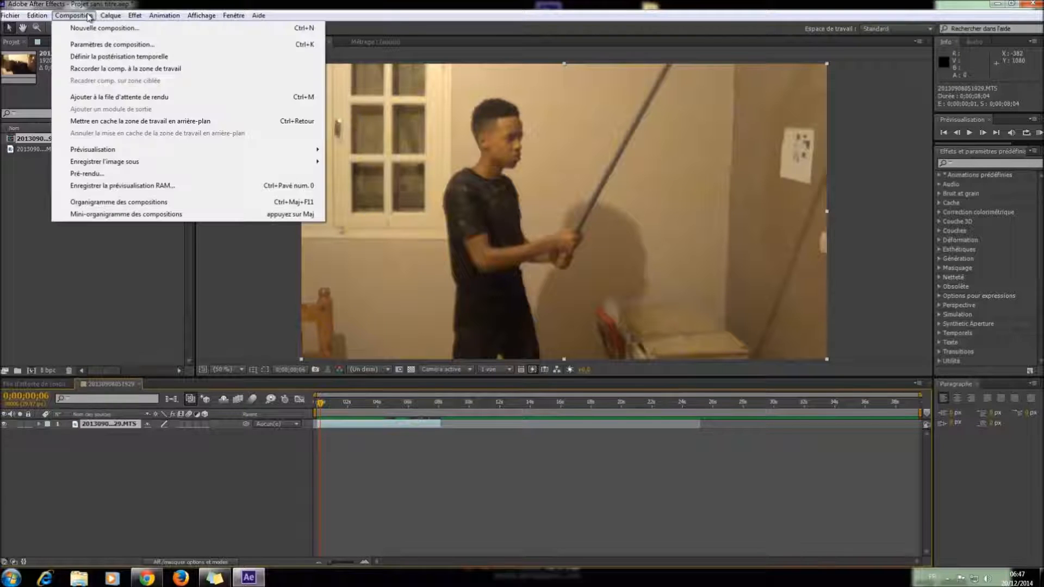
left_click(81, 15)
left_click(135, 15)
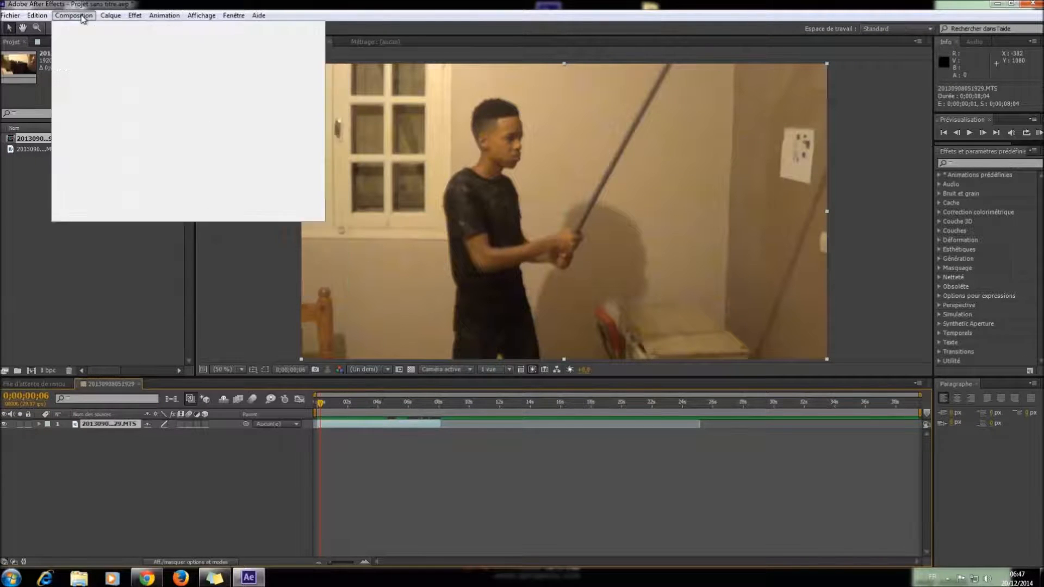
mouse_move(110, 15)
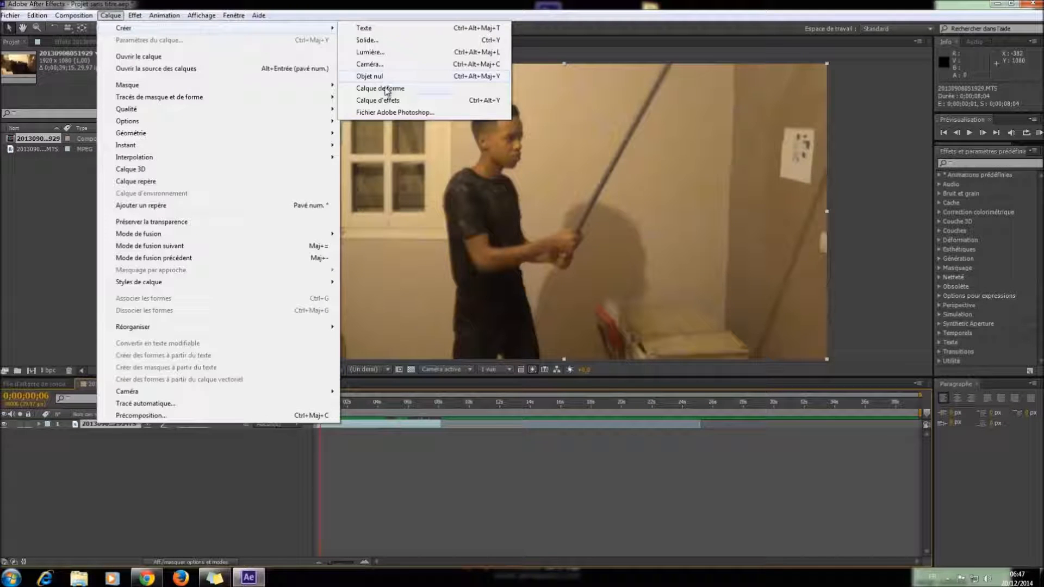
left_click(381, 40)
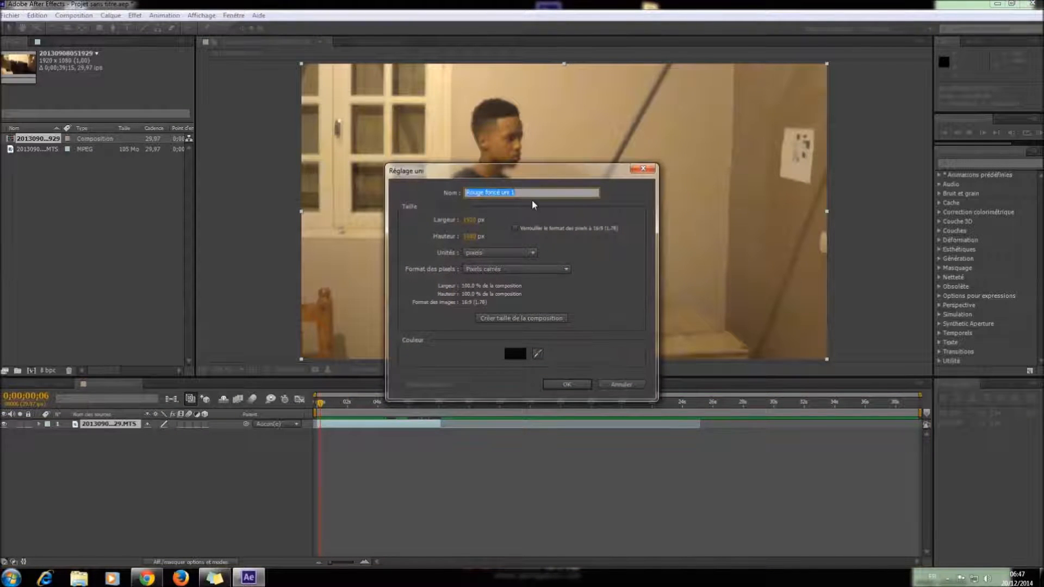
type("bar")
left_click(537, 353)
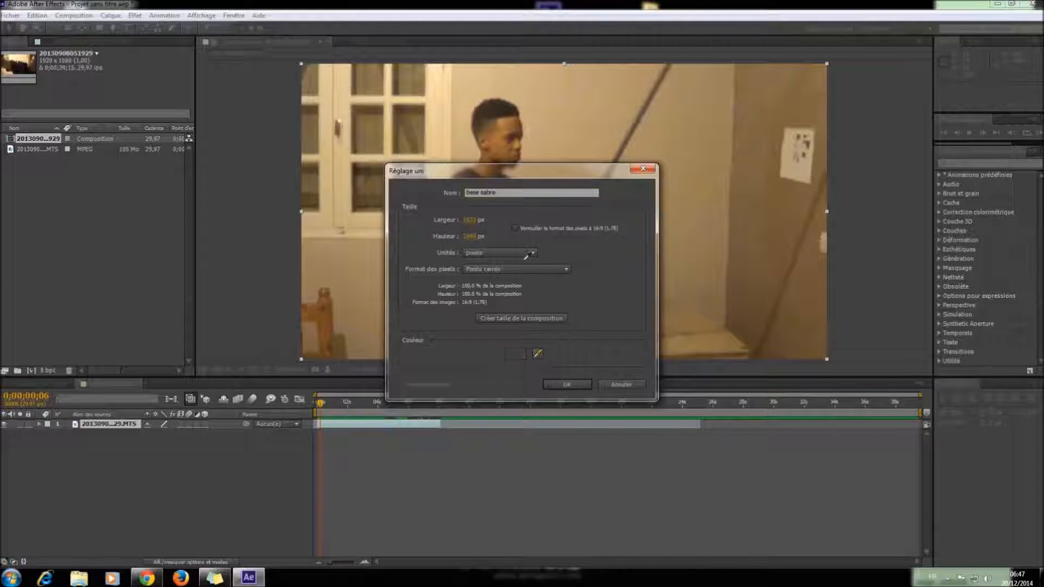
left_click(516, 355)
left_click(330, 183)
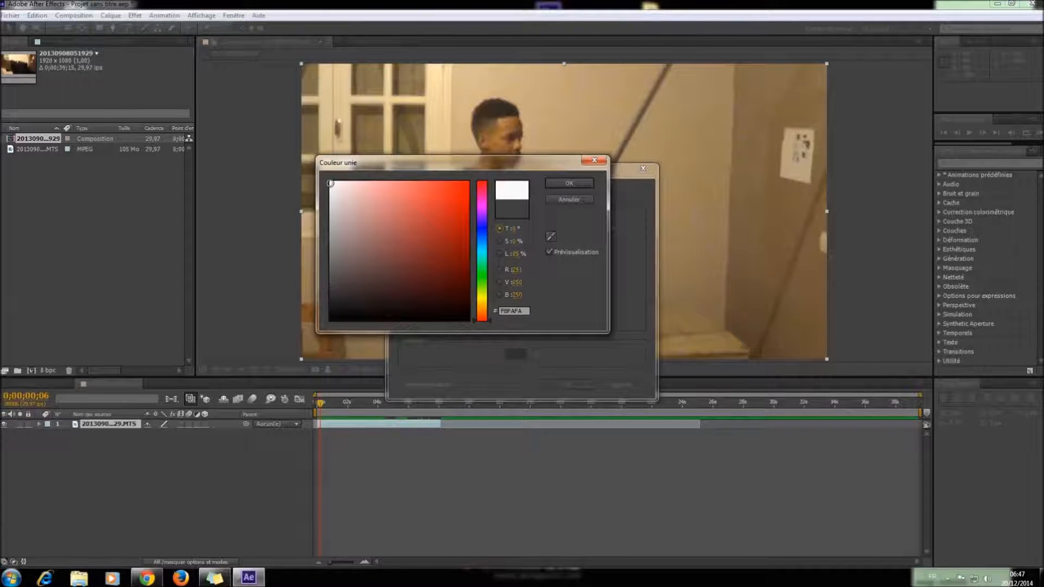
left_click(570, 183)
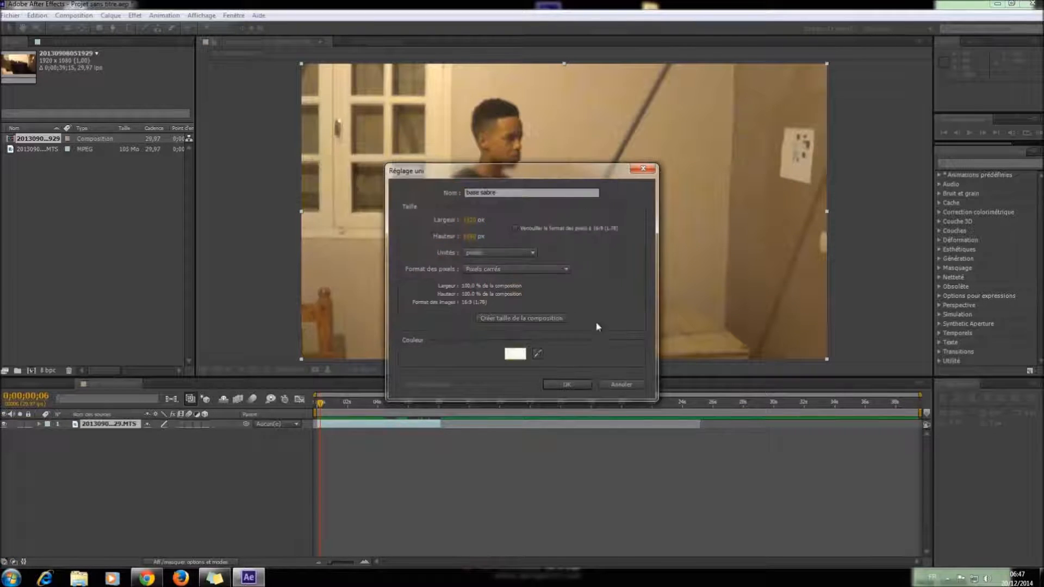
left_click(579, 384)
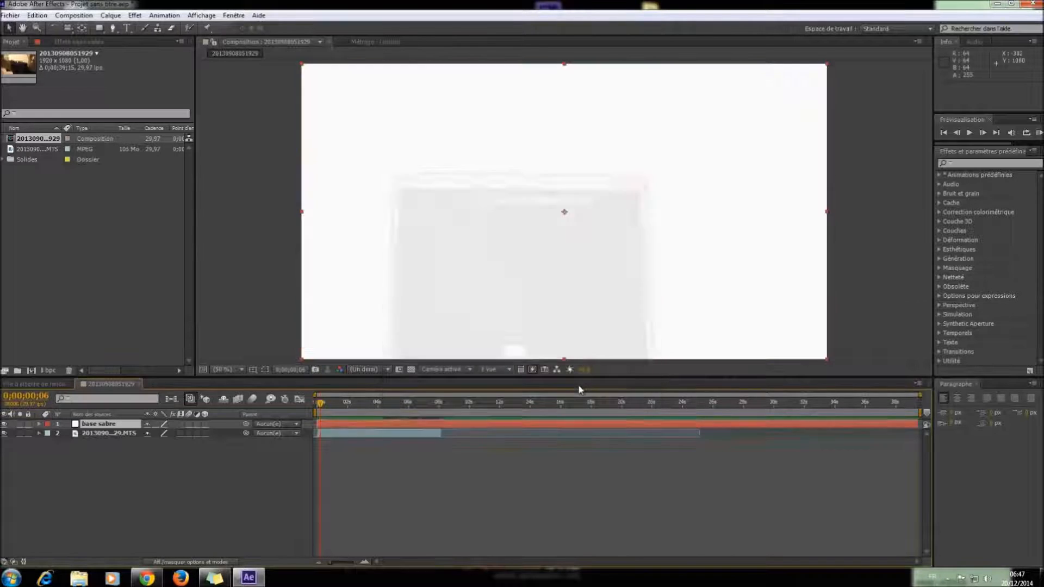
- Hide the base sabre layer and set the current time to 0;00;00;01
left_click(5, 424)
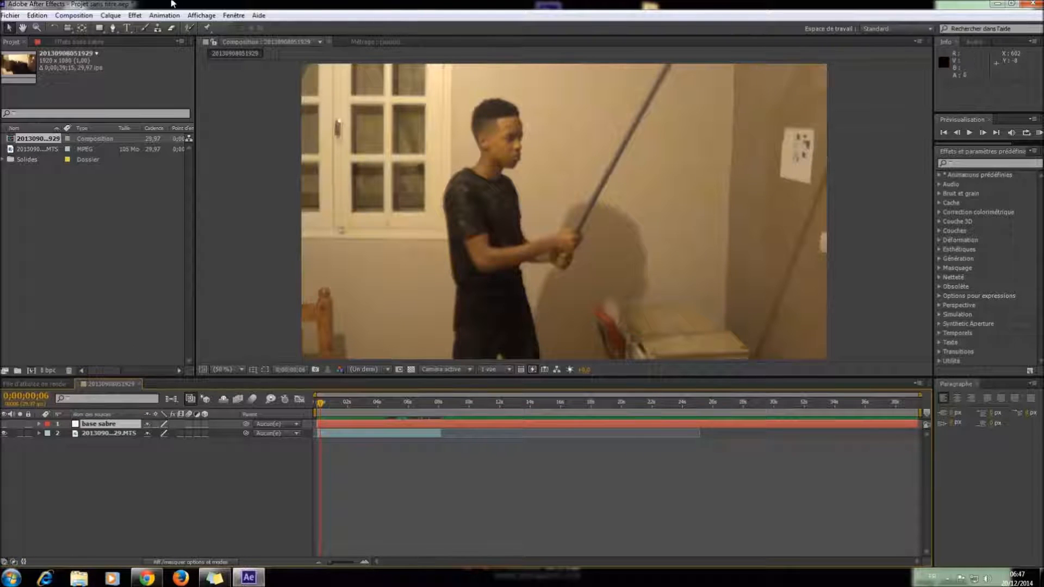
left_click_drag(325, 403, 306, 403)
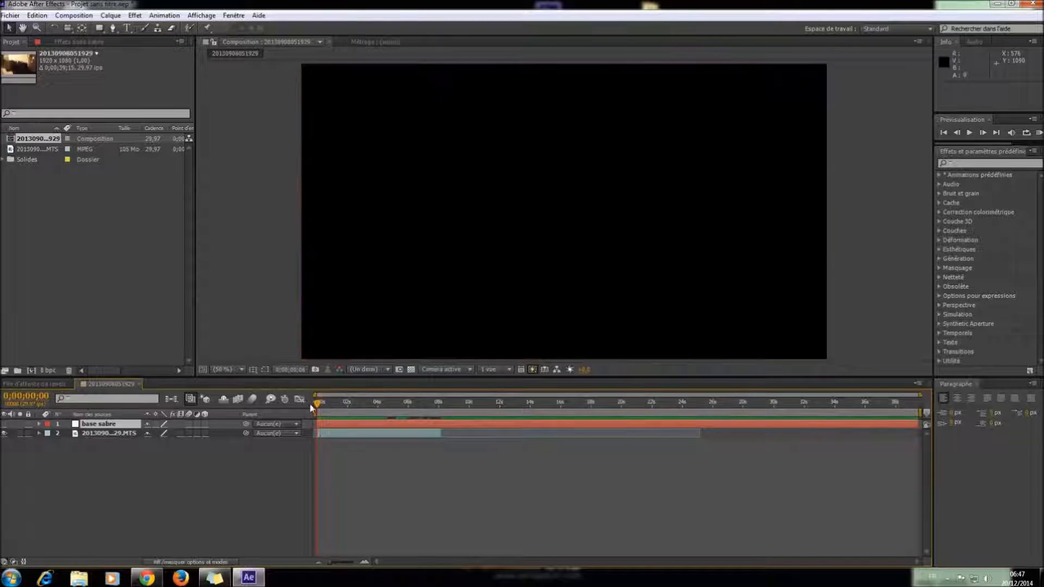
left_click(983, 133)
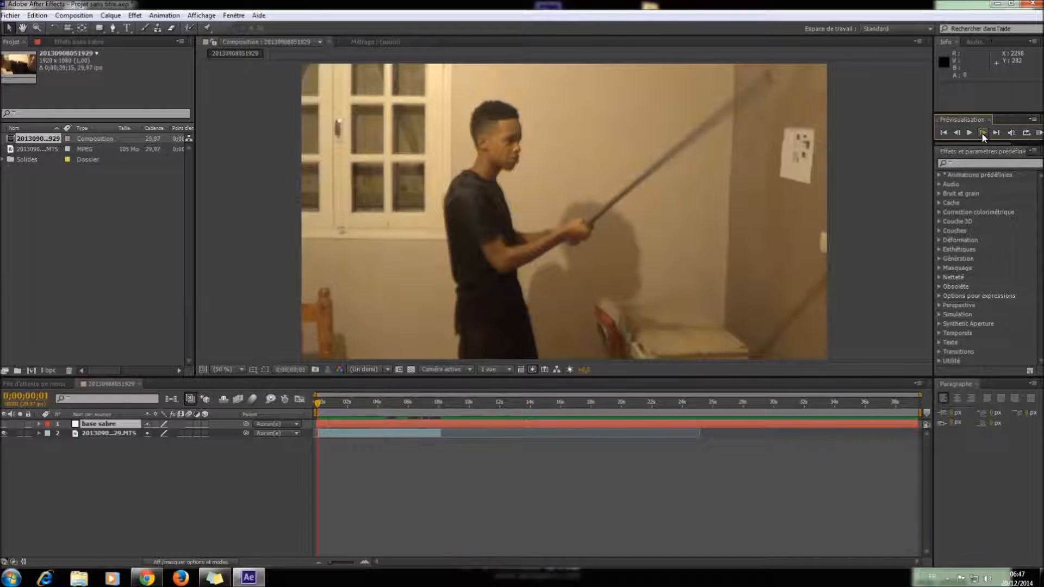
- Start a Pen tool mask on the base sabre layer with two points at the stick's base near the hands
left_click(112, 27)
scroll(602, 233, "down", 4)
scroll(602, 233, "up", 6)
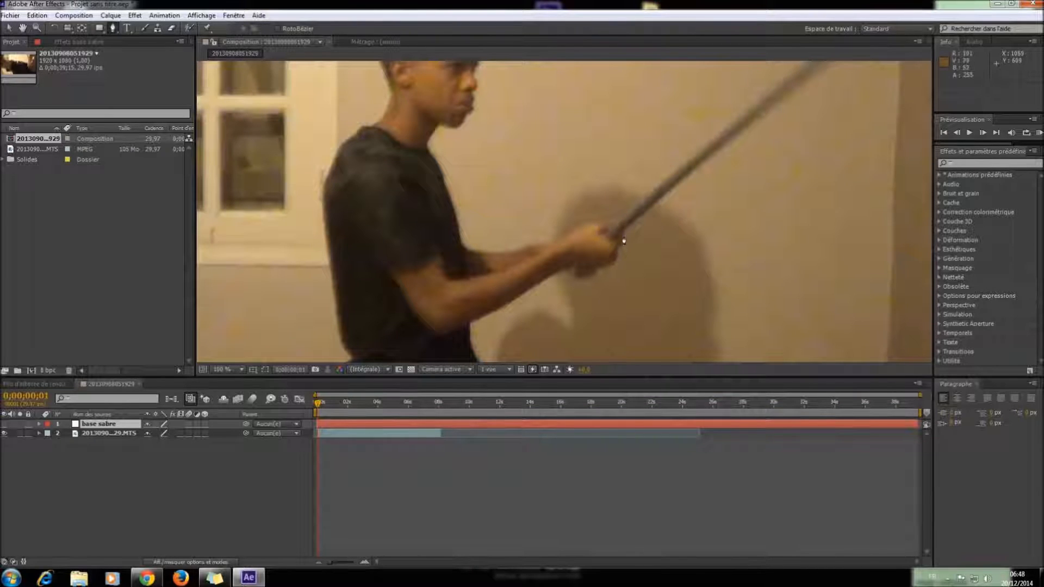
left_click(621, 233)
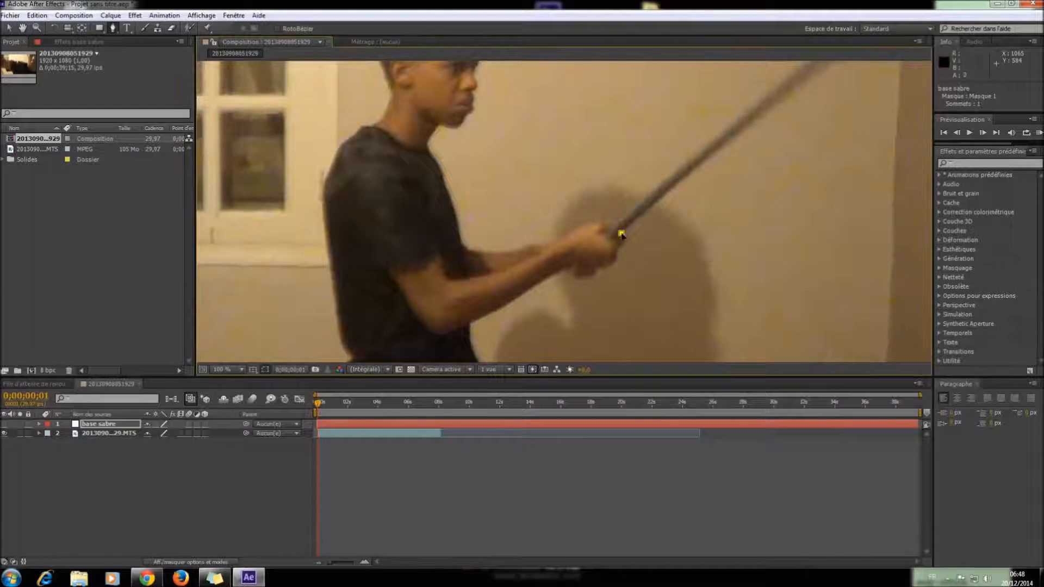
left_click(614, 229)
key("comma")
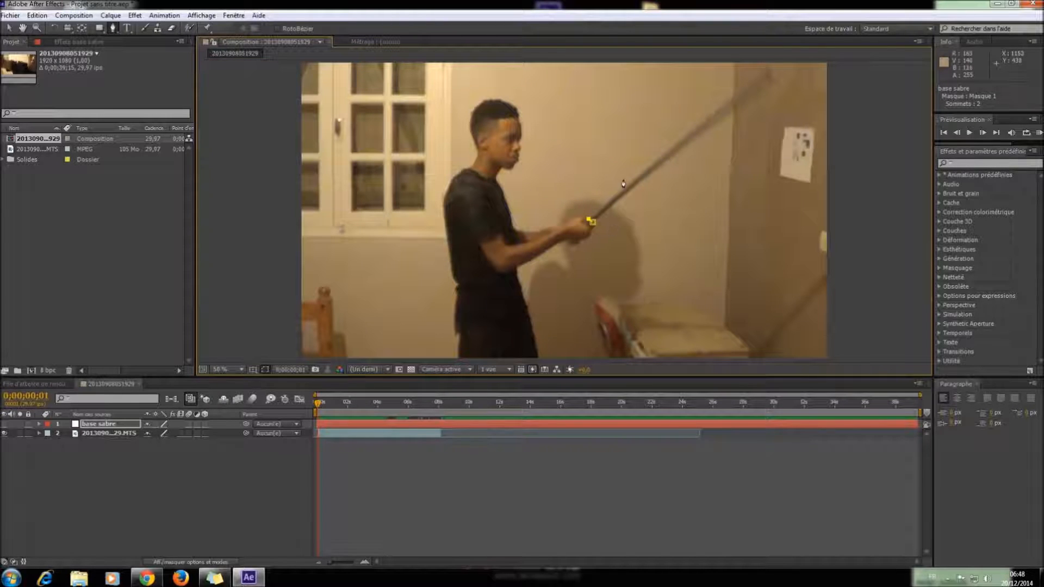
- Add two mask points at the far tip of the stick, one on each side of its blurred end
left_click(763, 71)
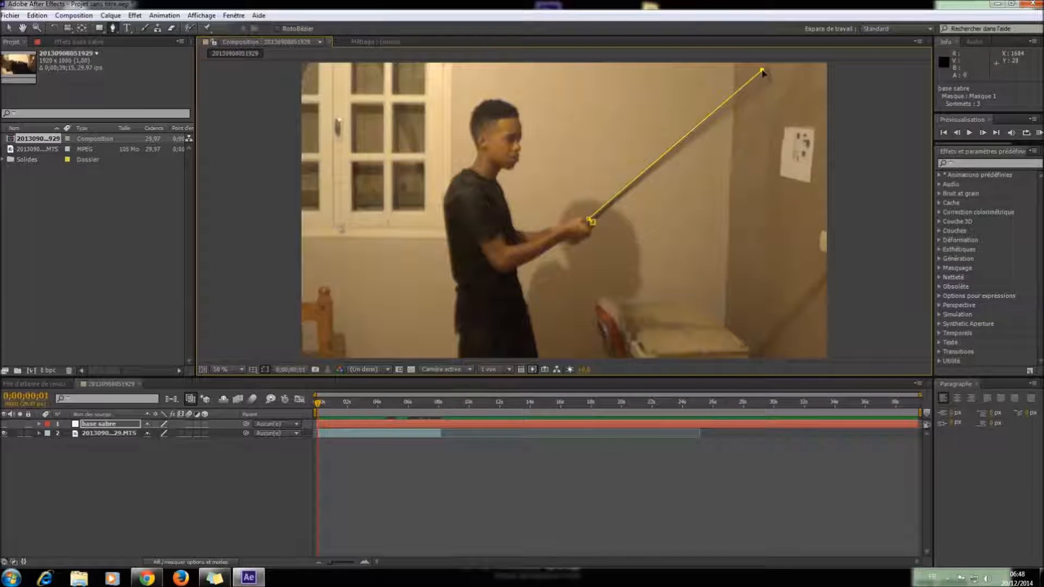
key("period")
left_click_drag(565, 214, 569, 200)
left_click(585, 237)
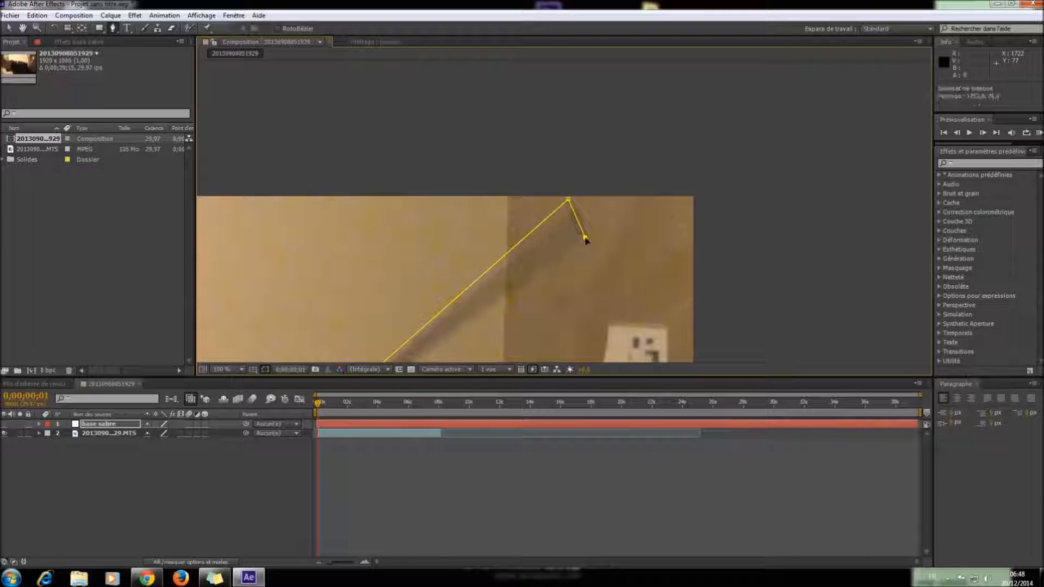
key("comma")
key("comma")
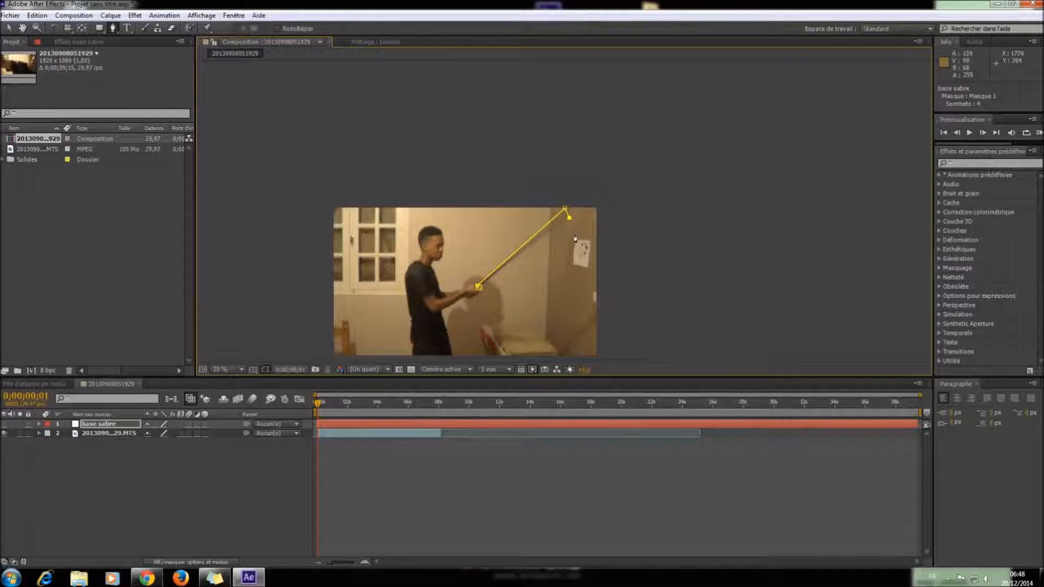
- Close the mask outline at its starting point beside the hands
scroll(562, 233, "up", 2)
left_click(400, 331)
scroll(418, 326, "up", 2)
scroll(418, 326, "down", 4)
scroll(418, 328, "up", 2)
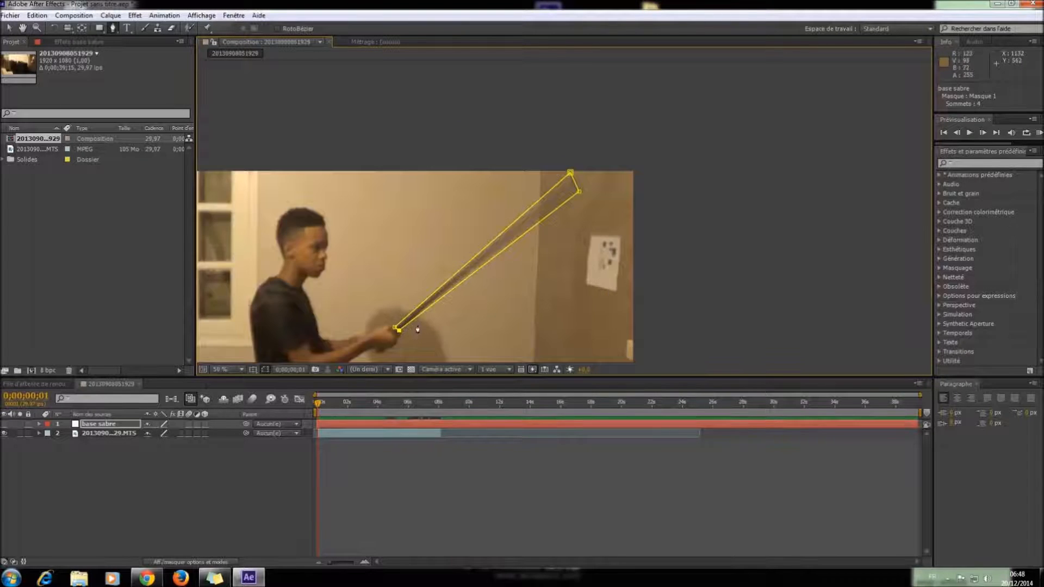
- Move the mask's lower tip vertex inward so the outline fits the stick more tightly
scroll(417, 329, "up", 2)
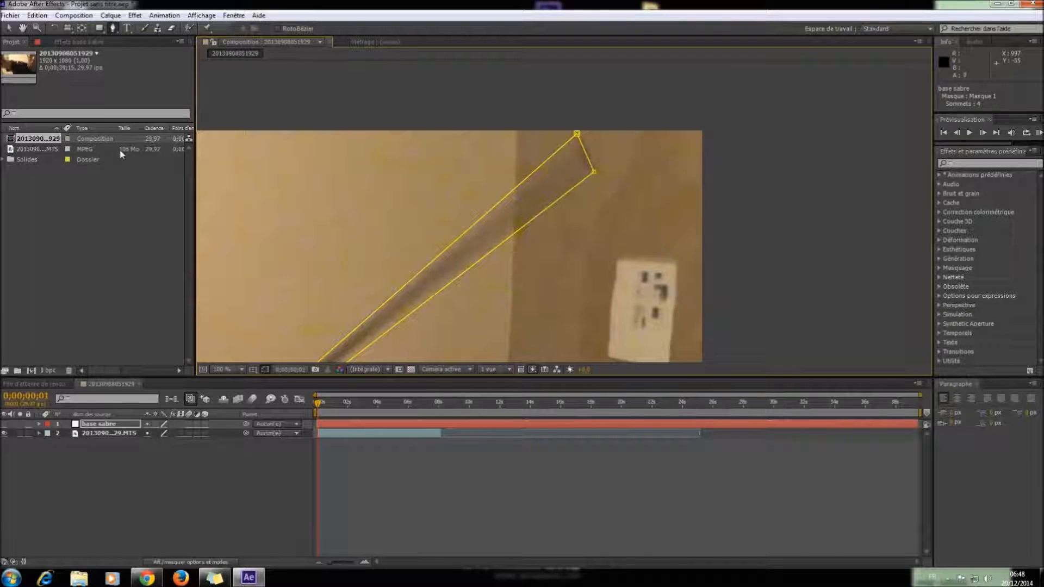
scroll(446, 298, "down", 4)
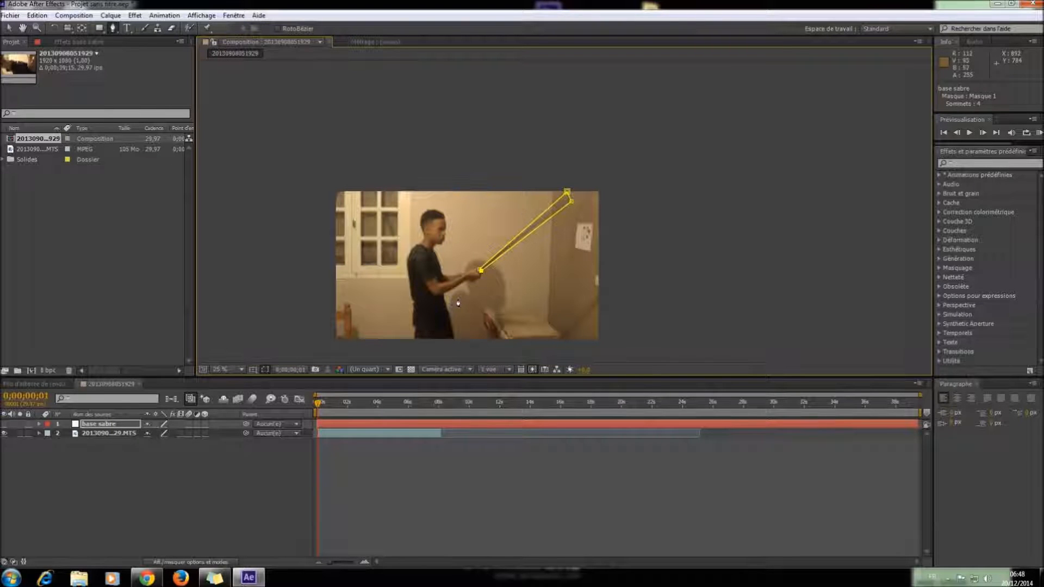
scroll(454, 302, "up", 4)
left_click_drag(491, 284, 700, 142)
scroll(482, 262, "down", 2)
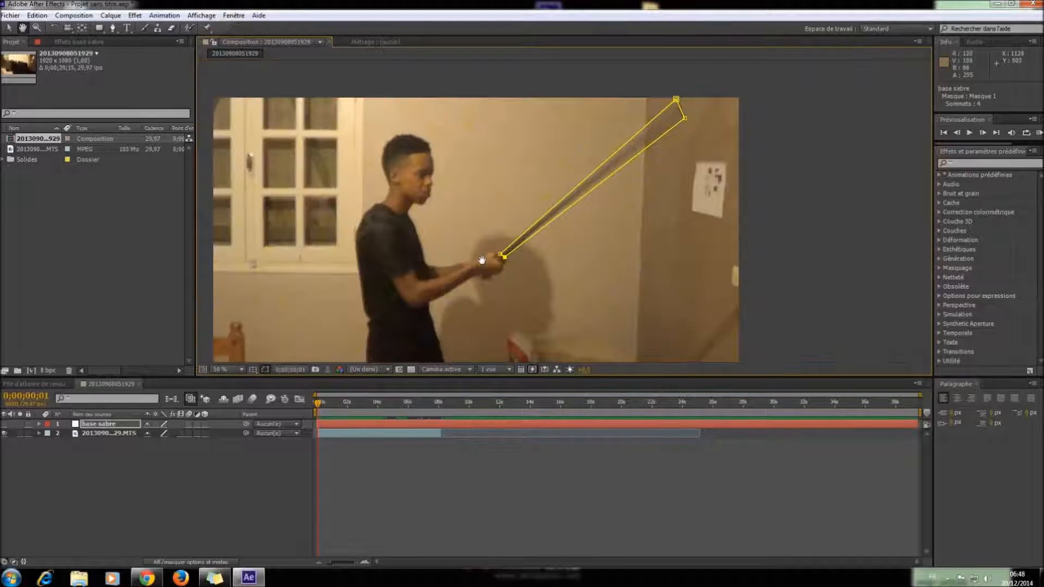
left_click(113, 28)
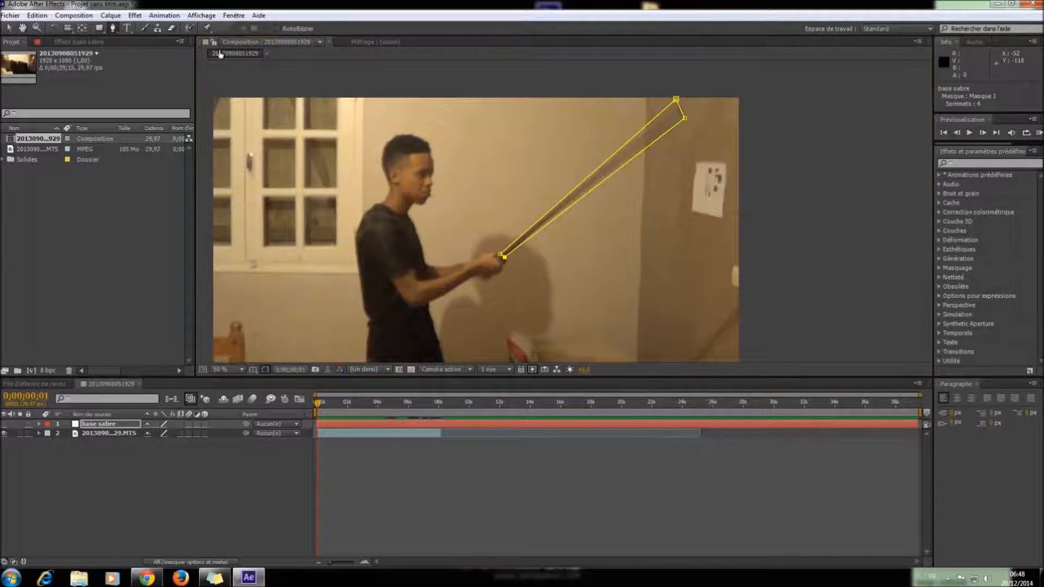
left_click_drag(687, 120, 680, 117)
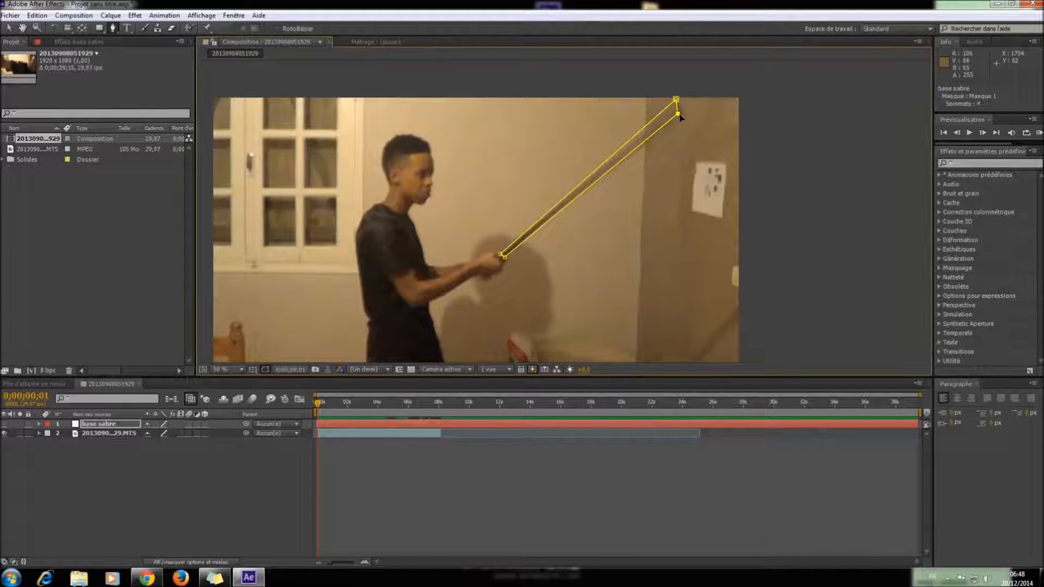
- Advance to frame 0;00;00;02 and move the mask's upper tip vertex slightly down
left_click(981, 133)
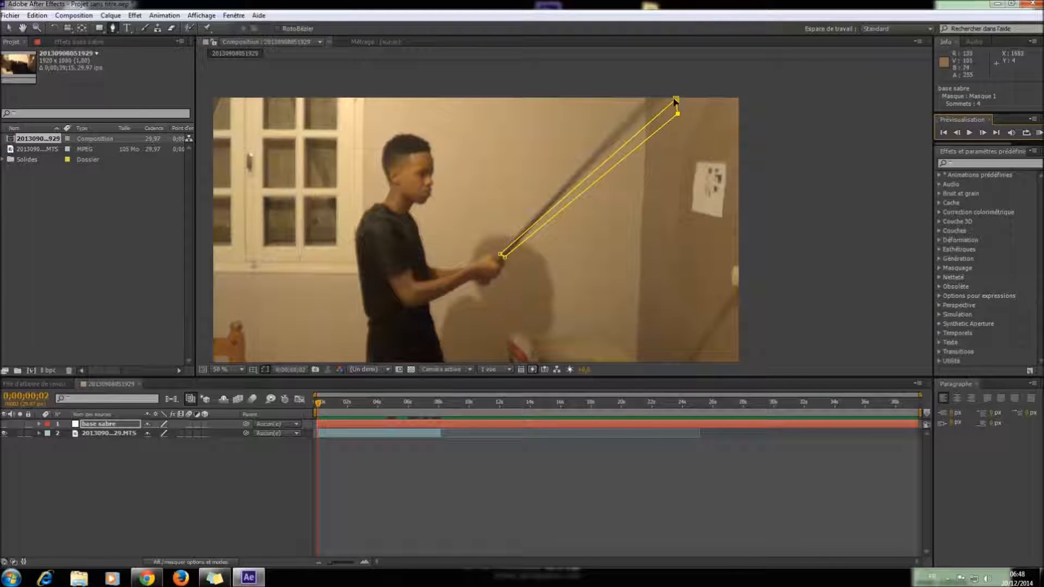
mouse_move(676, 100)
left_mouse_down()
mouse_move(655, 93)
mouse_move(677, 110)
left_mouse_up()
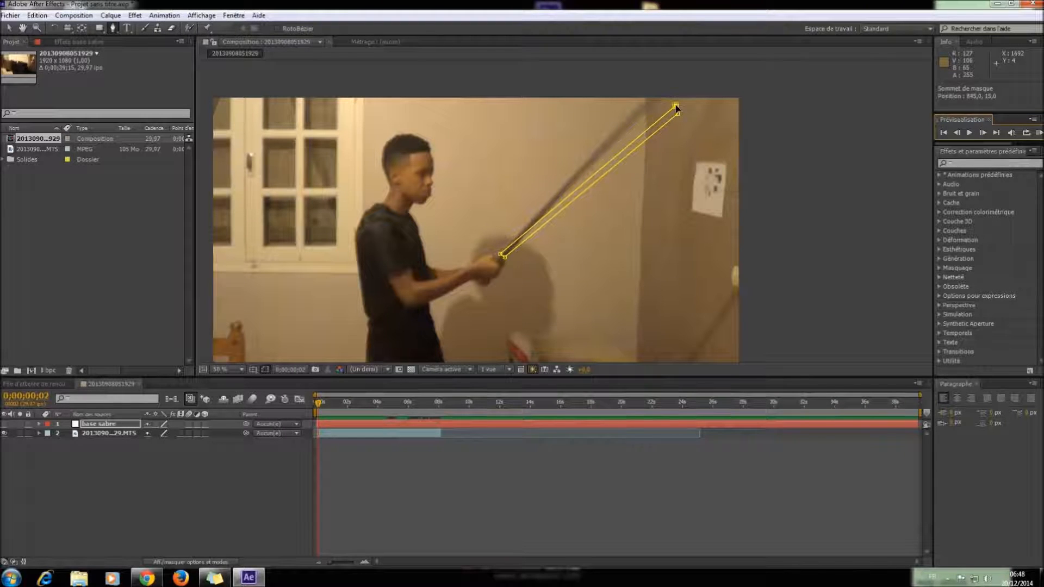
- Enable keyframing at 0;00;00;02 for the path, feather and opacity of Masque 1 on the base sabre layer
left_click(43, 425)
left_click(39, 424)
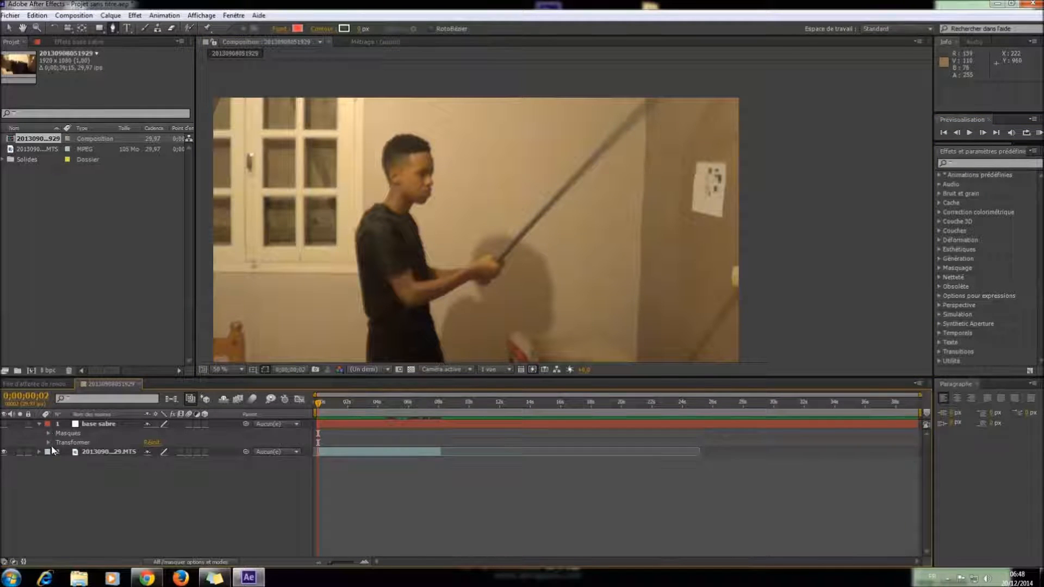
left_click(49, 433)
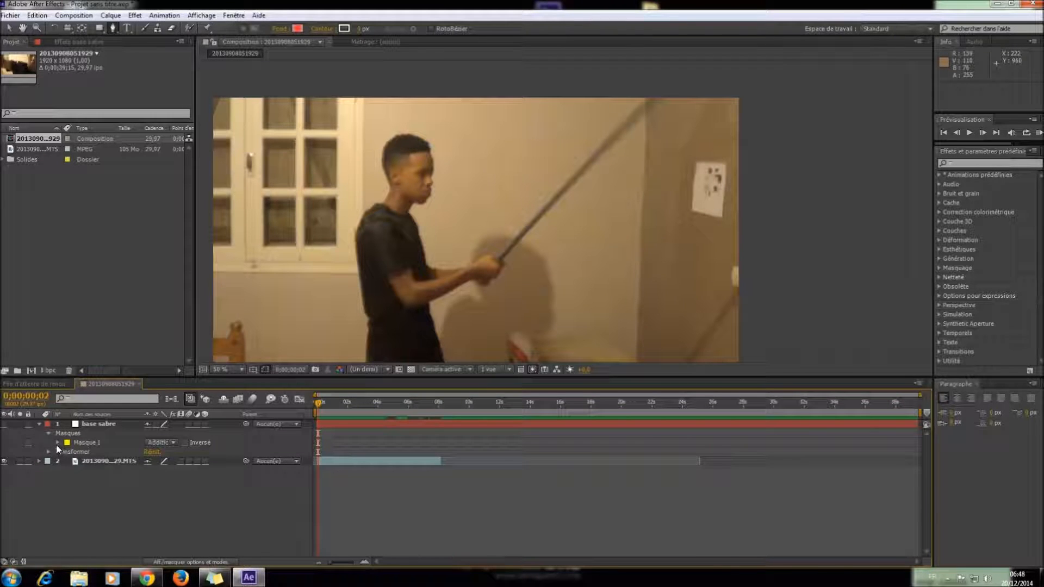
left_click(58, 443)
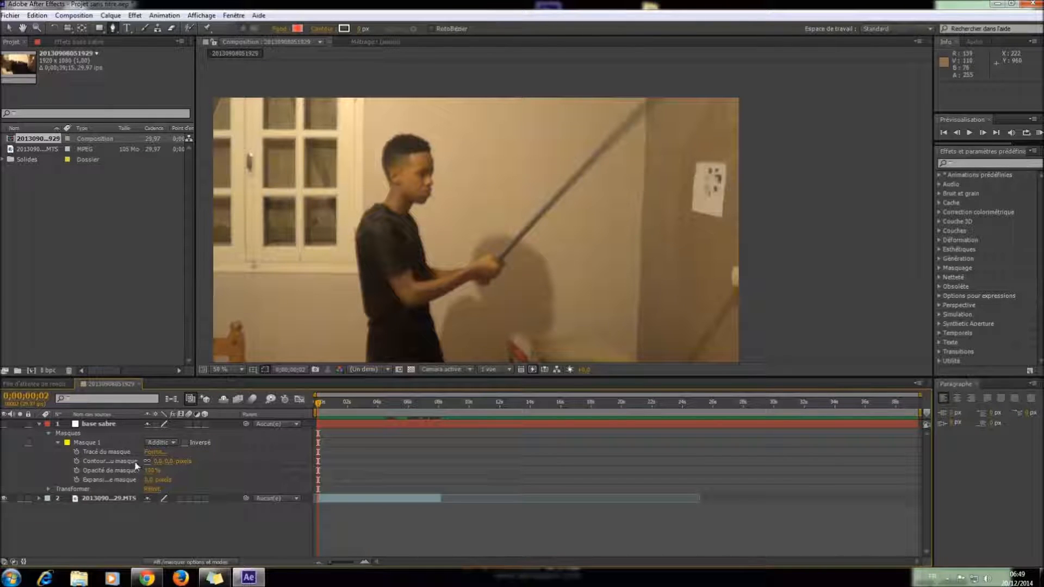
left_click(77, 452)
left_click(107, 451)
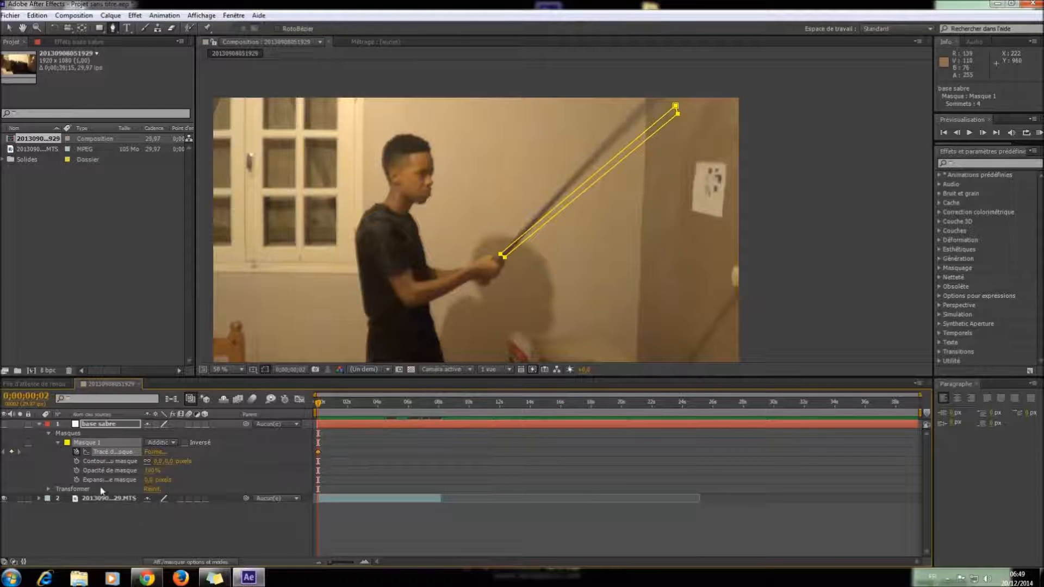
left_click(77, 462)
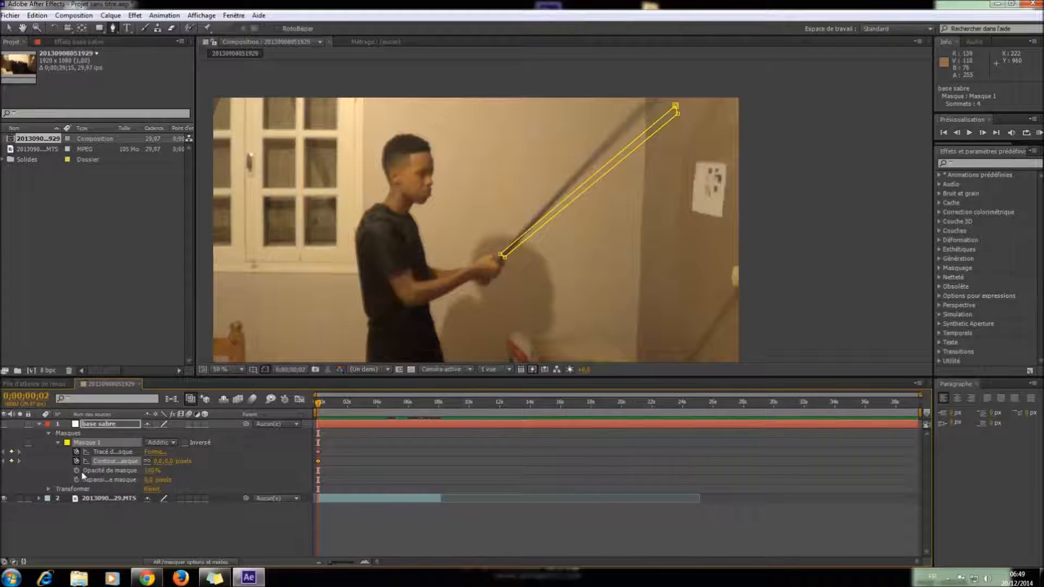
left_click(77, 470)
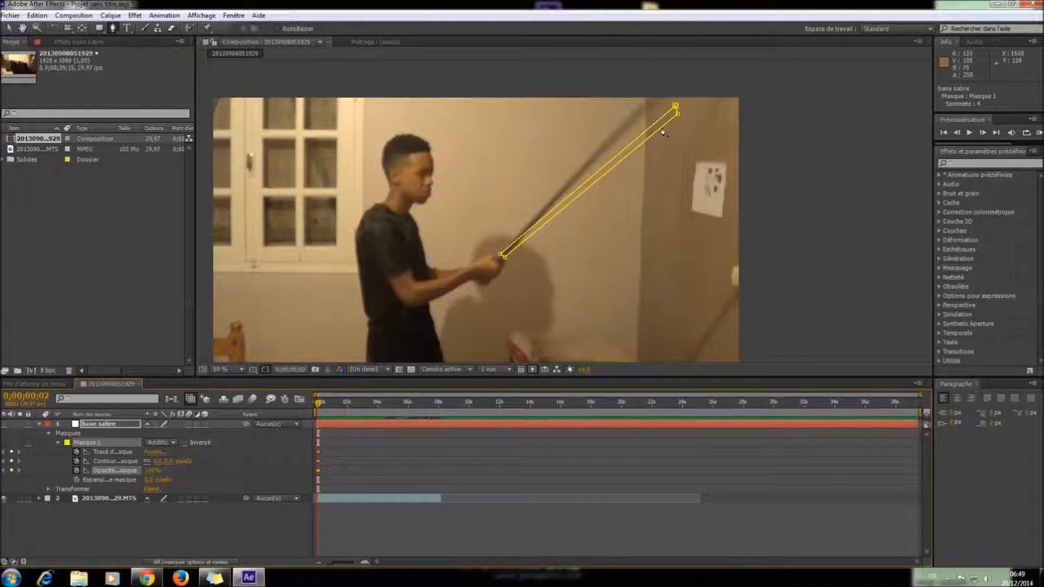
- Move the mask's two far tip vertices at frame 0;00;00;02 so they enclose the stick's blurred end
scroll(662, 121, "down", 1)
scroll(663, 116, "up", 2)
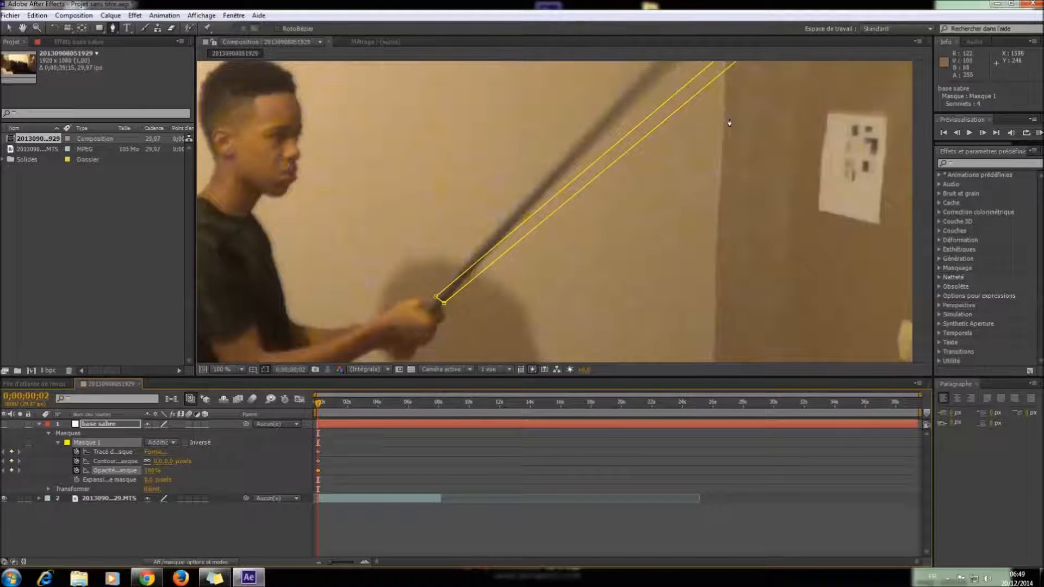
left_click_drag(791, 119, 741, 226)
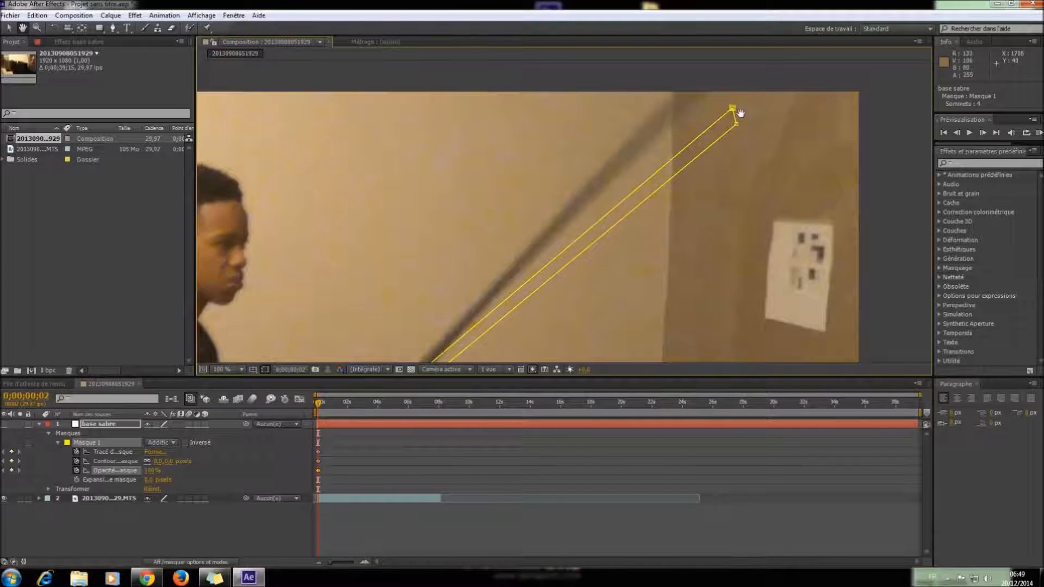
key("g")
left_click_drag(733, 108, 683, 79)
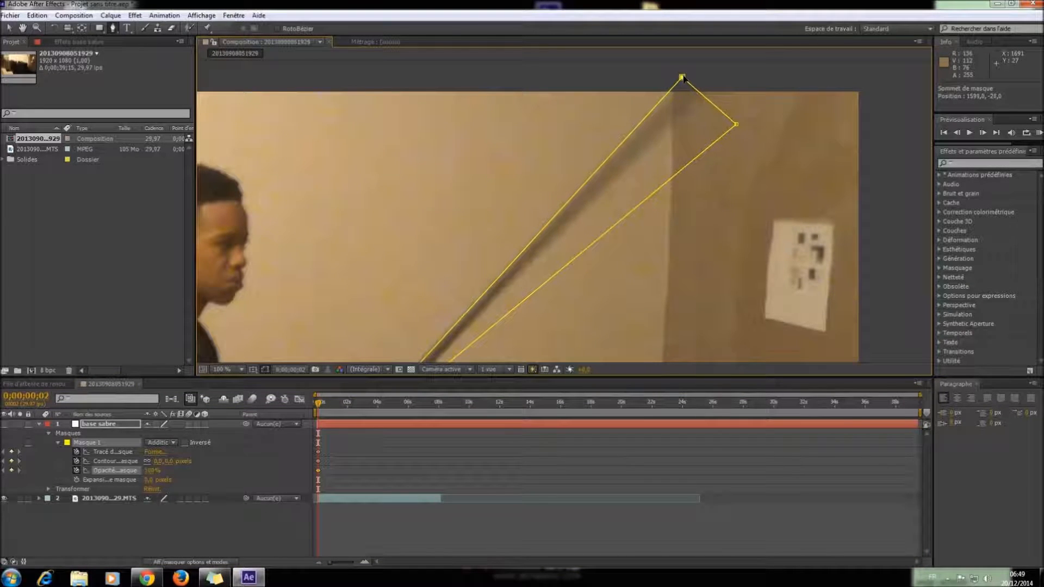
left_click_drag(737, 126, 694, 102)
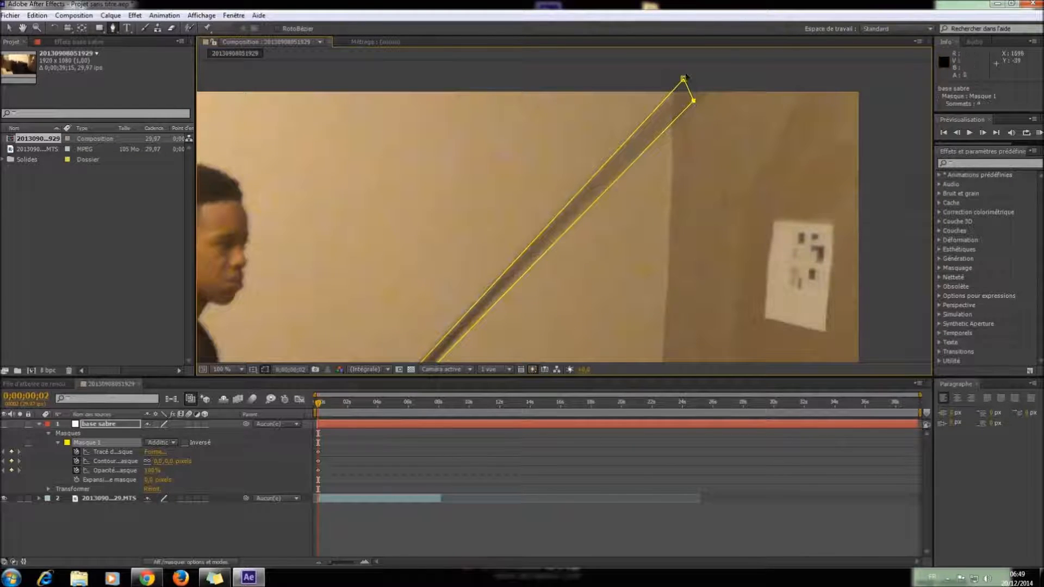
key("comma")
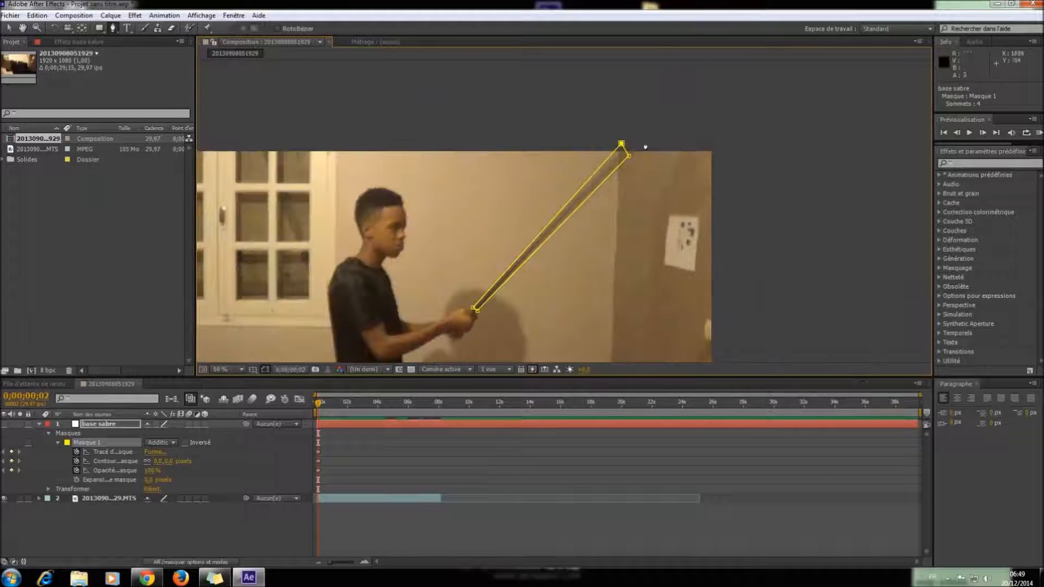
- Examine how closely the base of the mask fits the stick beside the hands
key("h")
left_click_drag(504, 333, 595, 252)
scroll(610, 239, "down", 4)
scroll(544, 251, "up", 5)
scroll(562, 239, "up", 2)
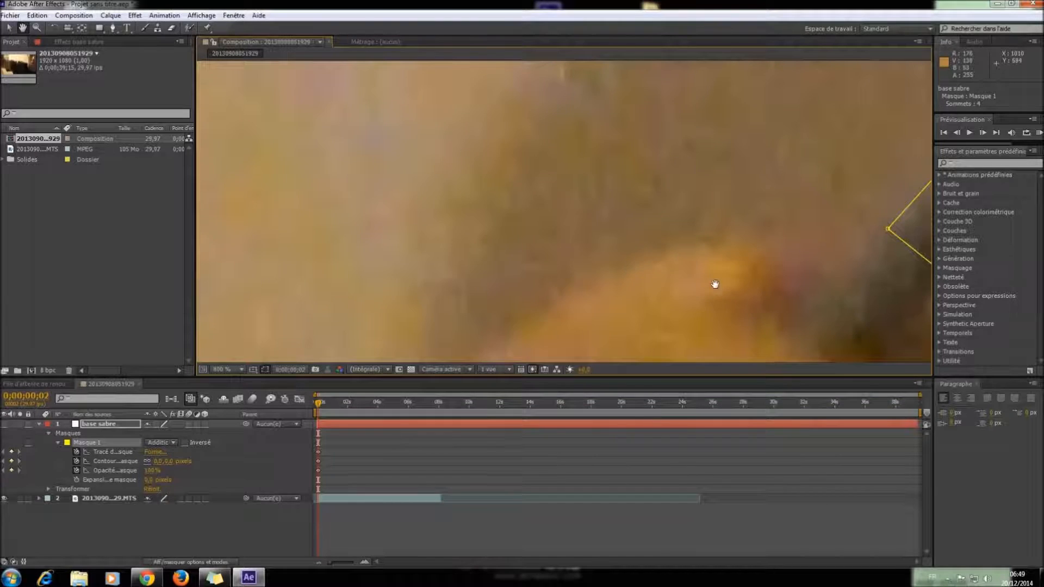
scroll(716, 284, "down", 1)
left_click_drag(717, 269, 709, 275)
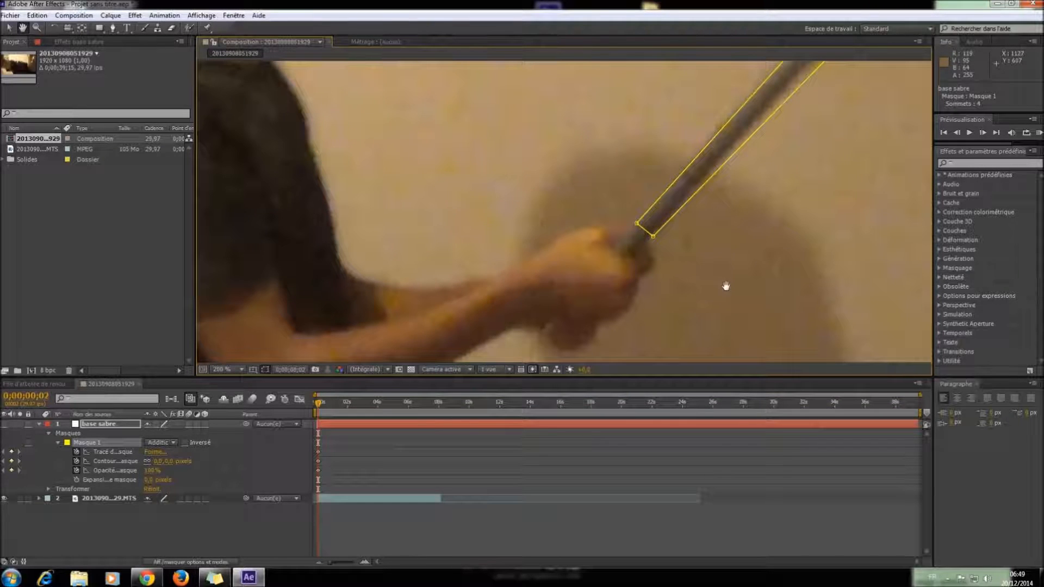
scroll(718, 241, "down", 4)
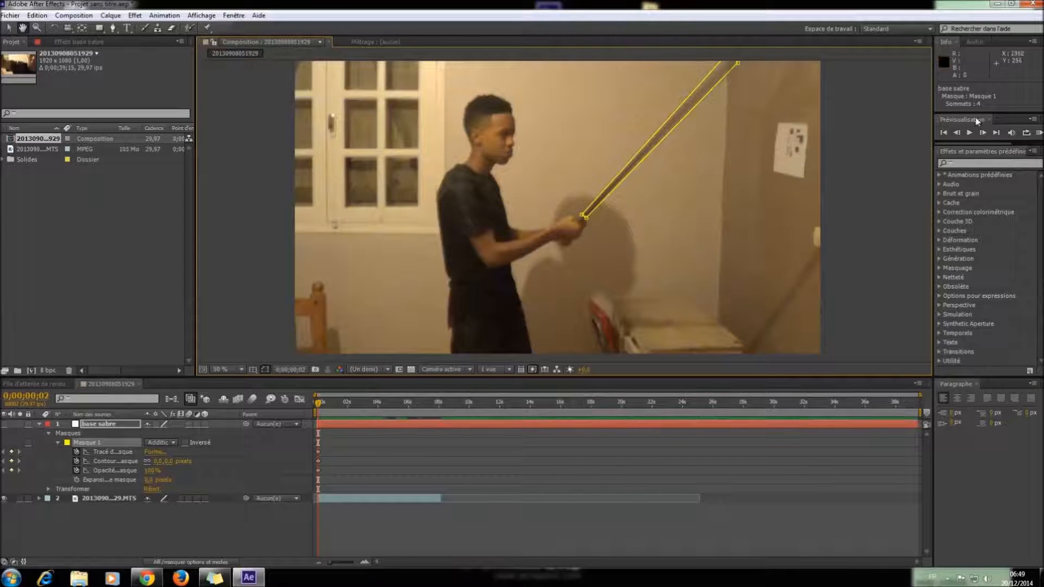
- Advance to frame 0;00;00;03 and move the mask's two base vertices onto the stick beside the hands
left_click(983, 132)
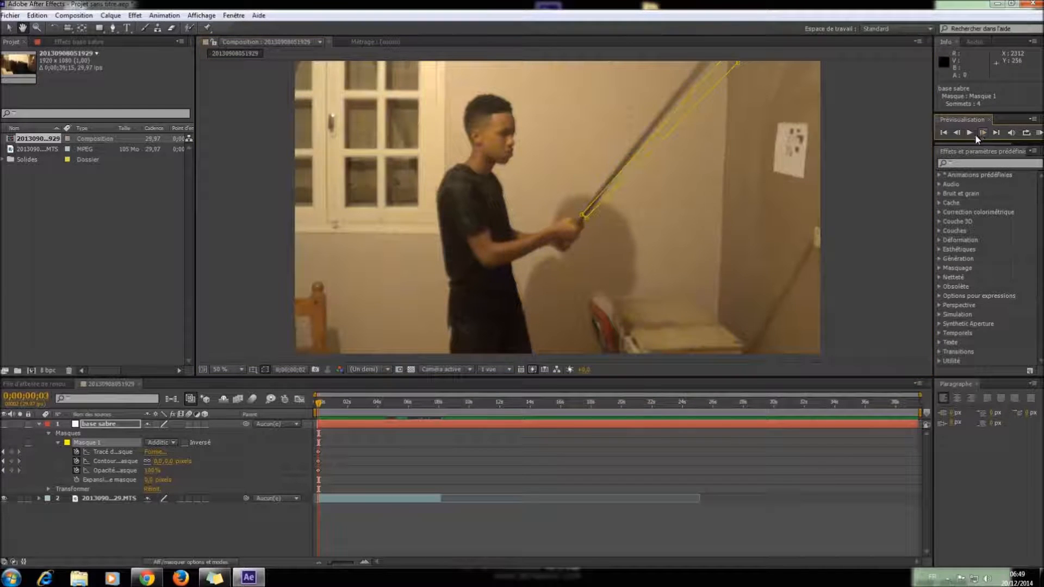
key("period")
key("period")
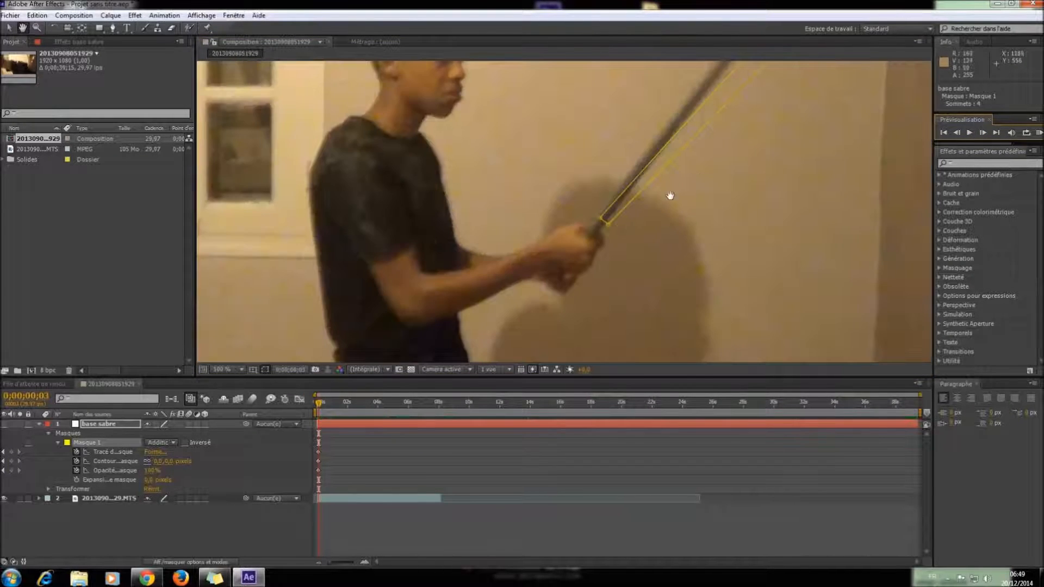
left_click_drag(607, 222, 602, 218)
key("g")
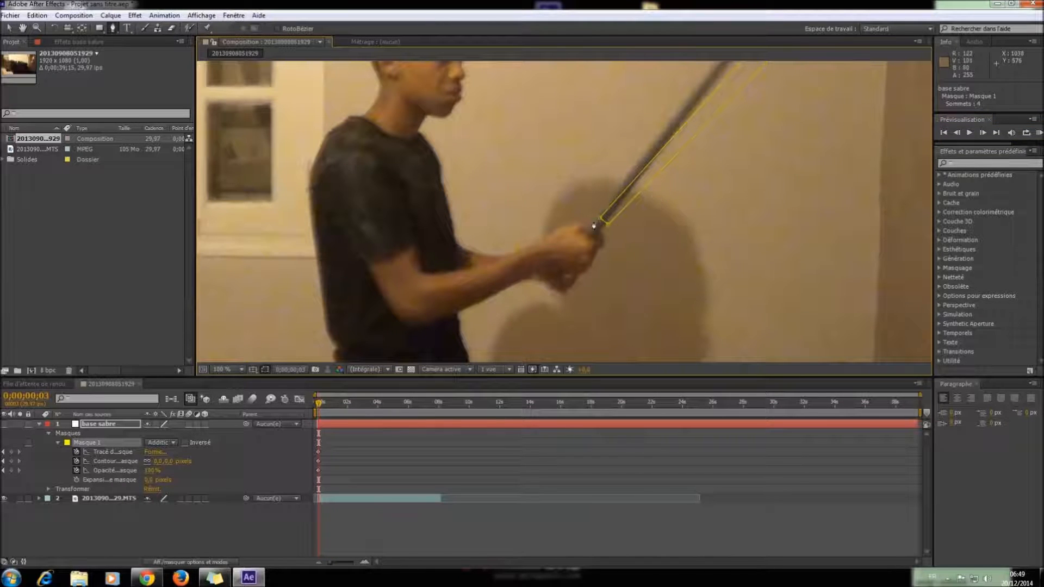
left_click_drag(601, 222, 603, 229)
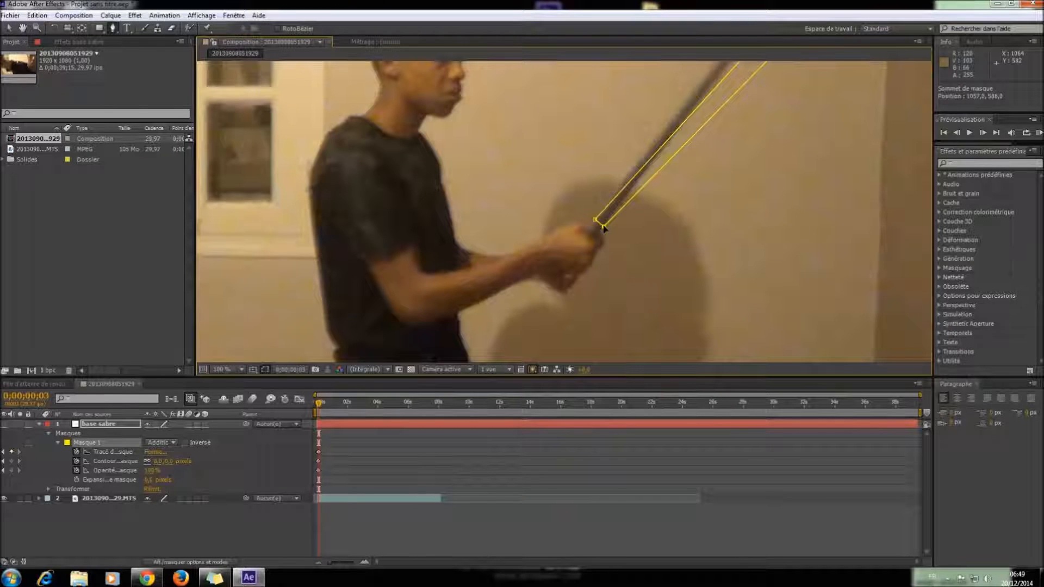
- Move both far tip vertices at frame 0;00;00;03 so the mask encloses the stick up to its end
key("comma")
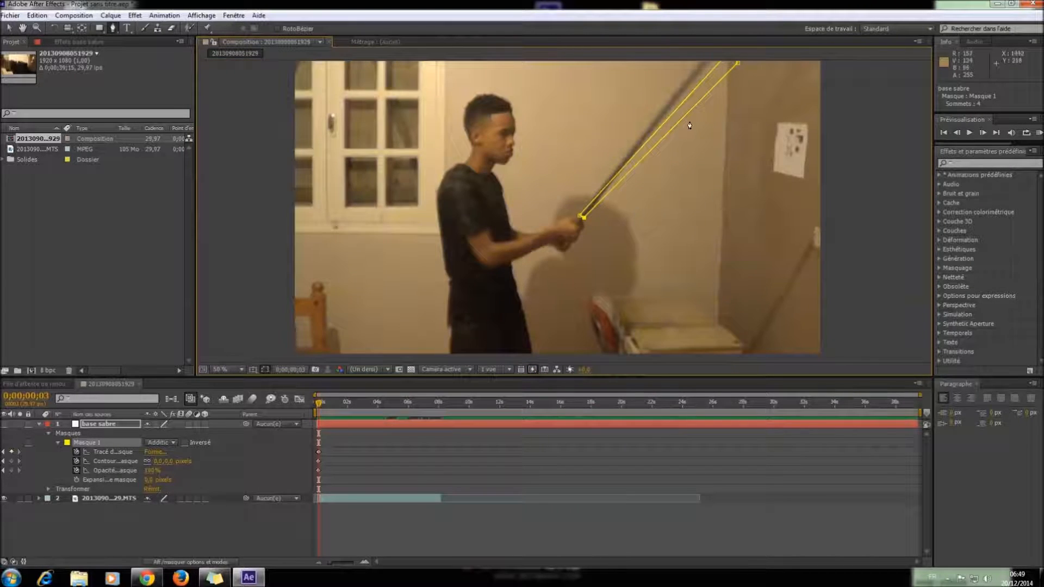
key("comma")
left_click_drag(647, 132, 637, 129)
left_click_drag(651, 137, 644, 133)
key("period")
key("period")
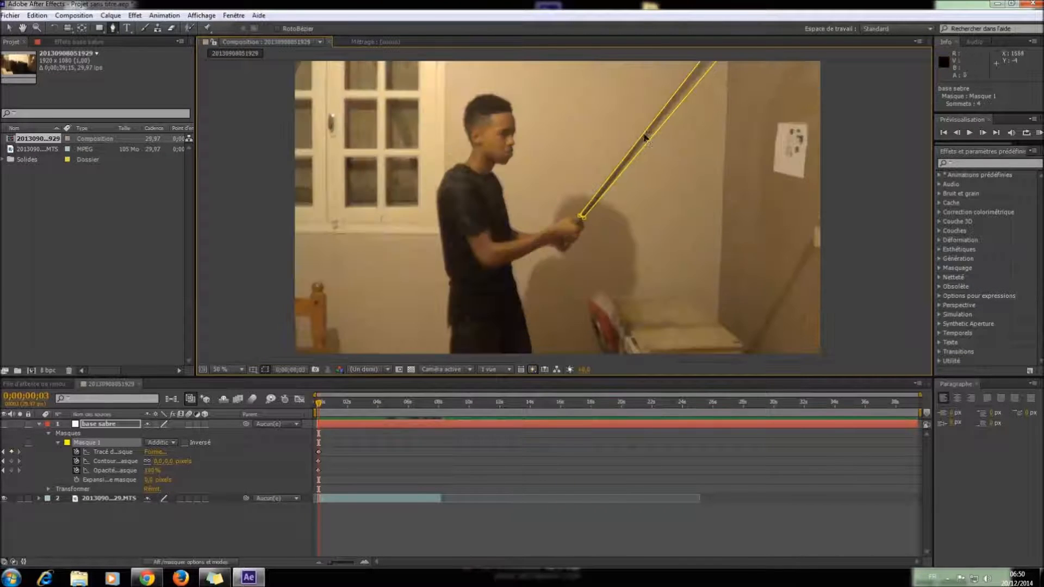
key("period")
key("period")
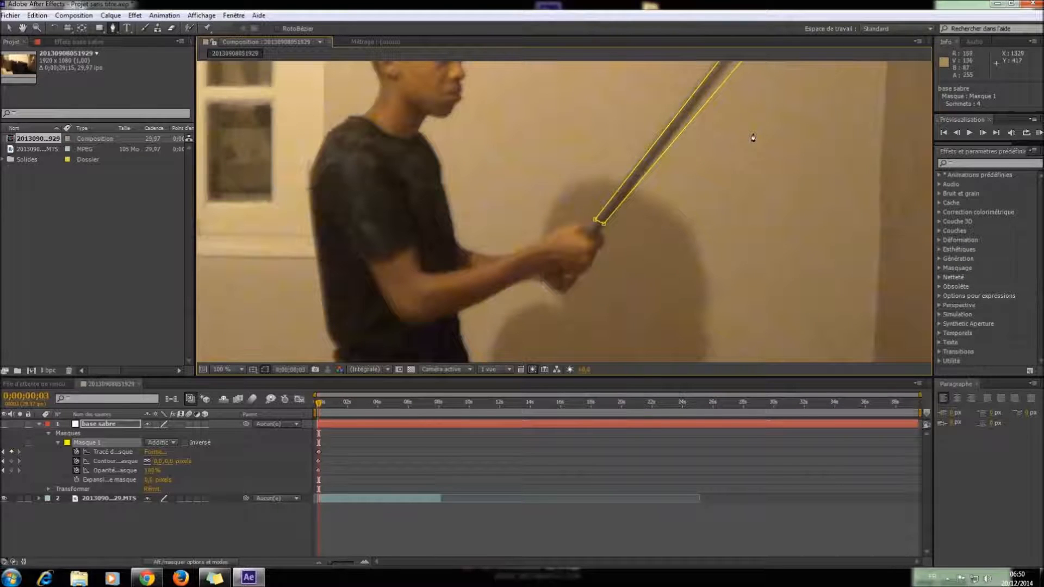
left_click_drag(768, 130, 710, 257)
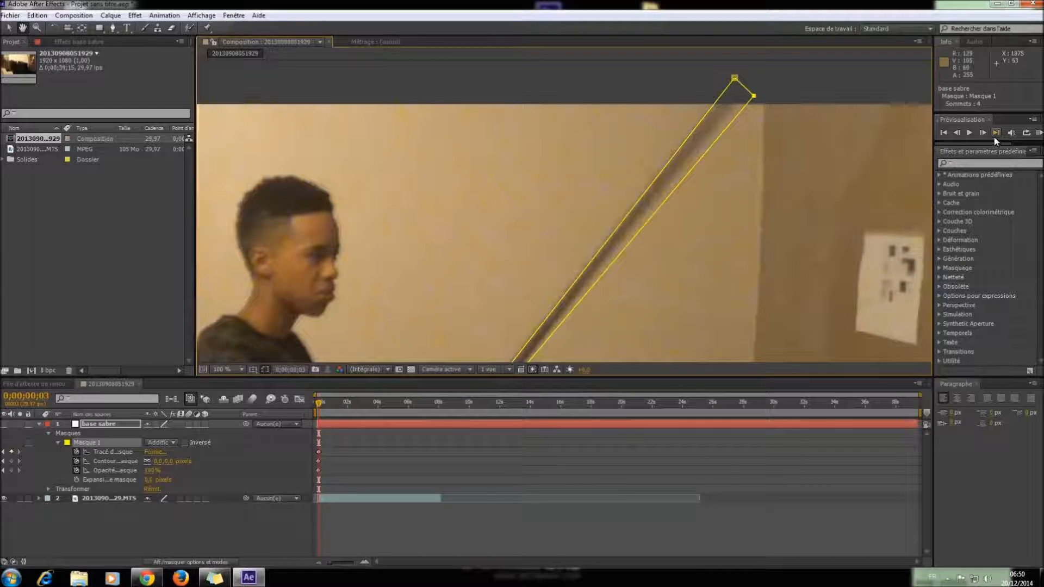
- Advance to frame 0;00;00;04 and shift the mask's two tip vertices to follow the stick's far end
key("Page_Down")
key("g")
left_click_drag(735, 77, 692, 74)
left_click_drag(754, 96, 685, 80)
left_click_drag(589, 231, 697, 97)
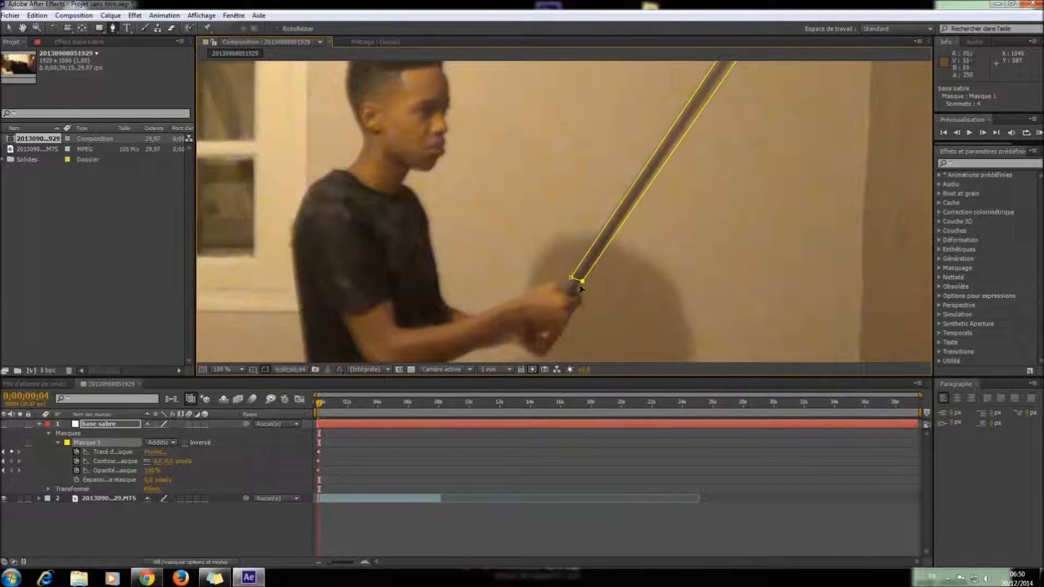
- Advance to frame 0;00;00;05 and move the mask's base vertex inward to the stick above the hands
key("Page_Down")
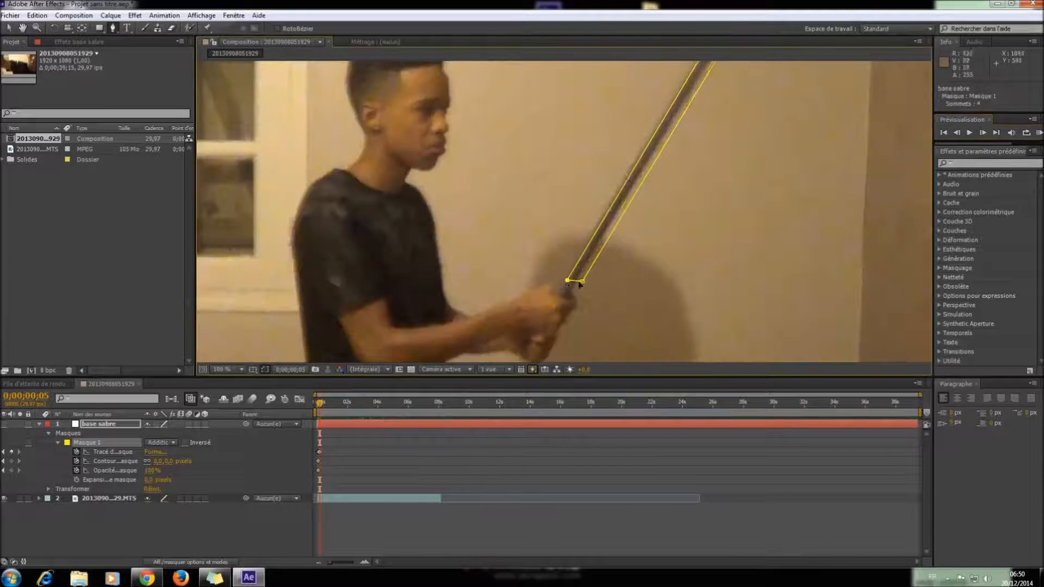
left_click_drag(582, 289, 574, 283)
scroll(574, 282, "down", 1)
- Advance to frame 0;00;00;06 and refit the mask outline to the stick's new position
key("Page_Down")
left_click_drag(671, 73, 665, 73)
scroll(574, 285, "up", 1)
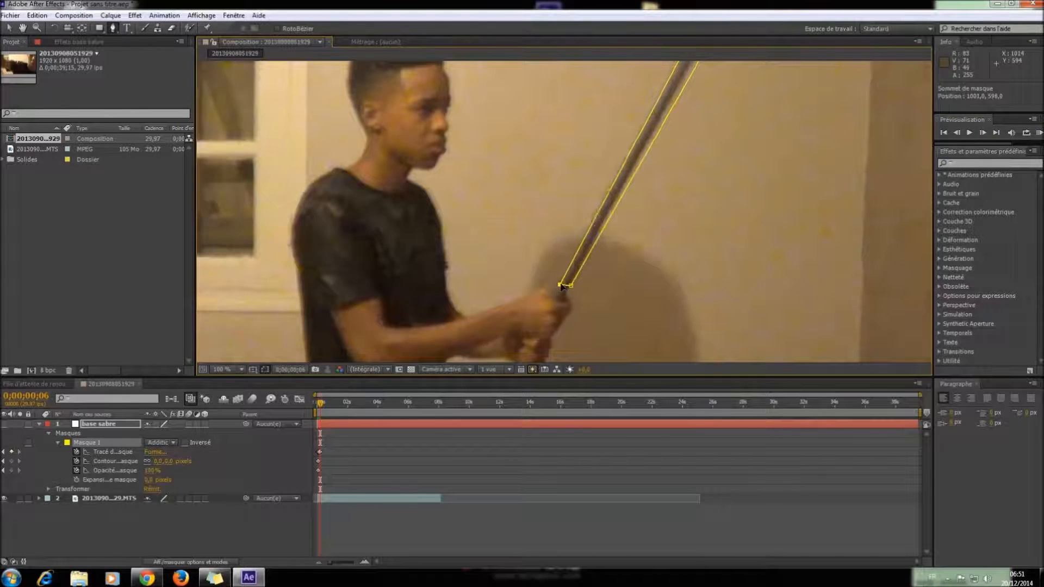
- Scrub briefly through the footage and set the current time to 0;00;00;07
key("comma")
key("period")
left_click(319, 401)
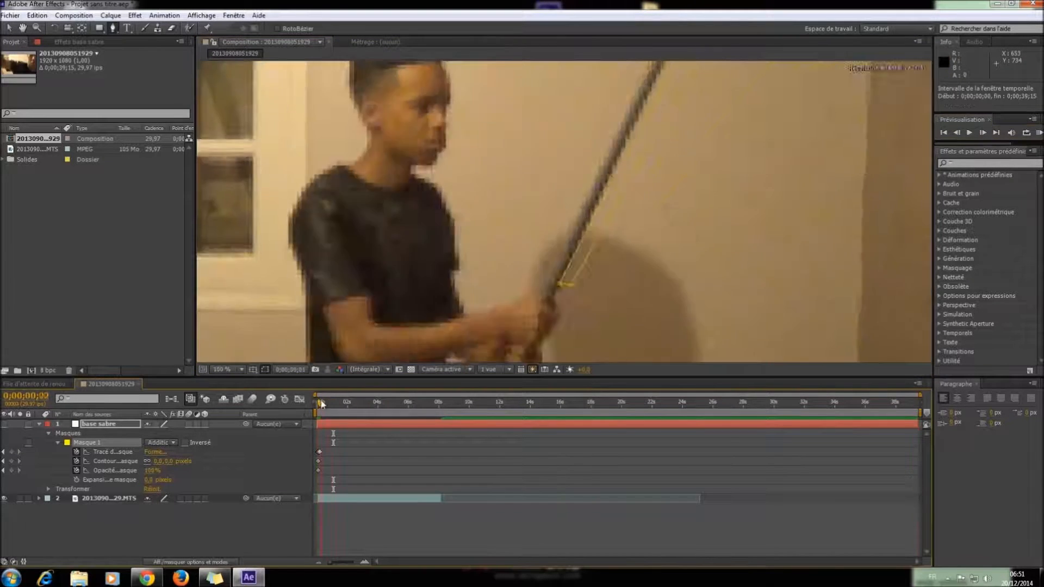
left_click(320, 401)
key("comma")
key("period")
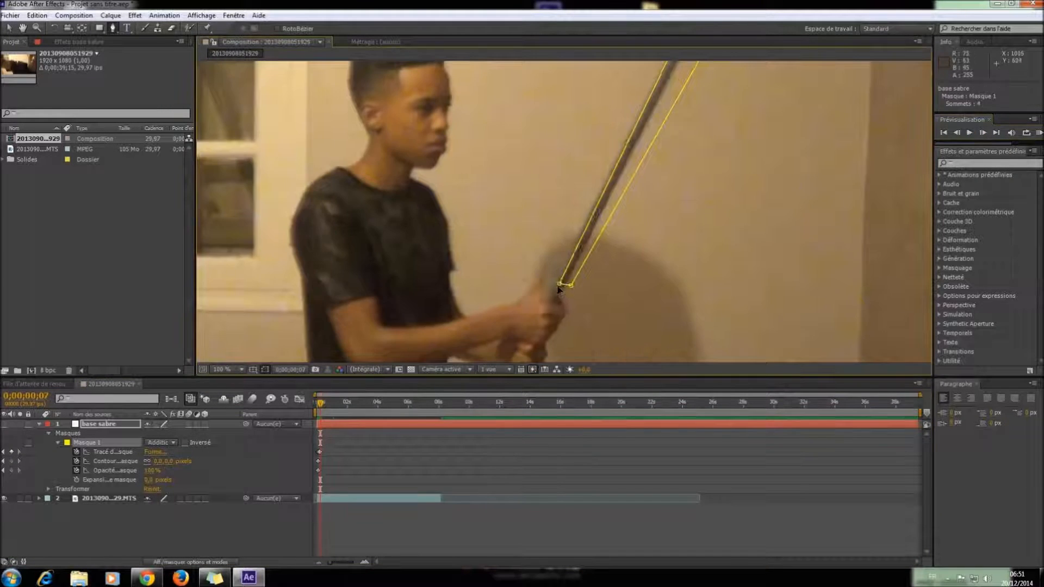
key("comma")
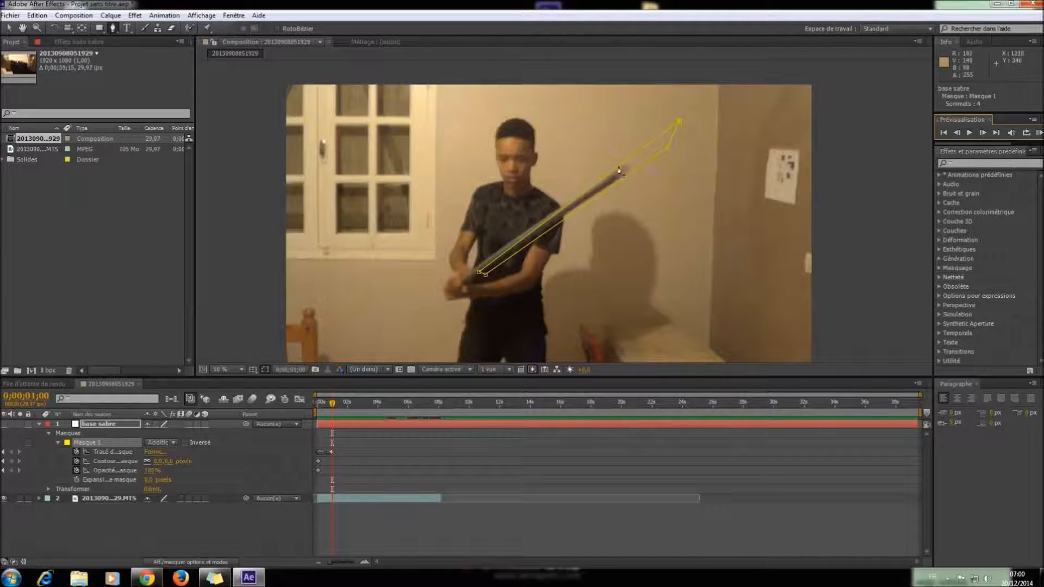
- Move the mask's two base vertices at 0;00;01;00 toward the hands so they enclose the stick's lower end
key("comma")
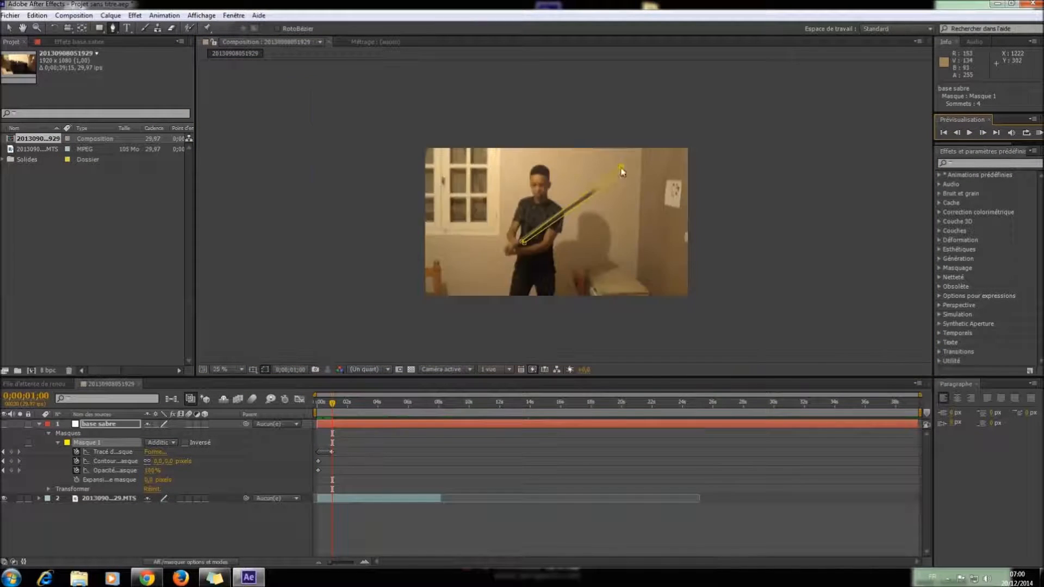
key("period")
key("period")
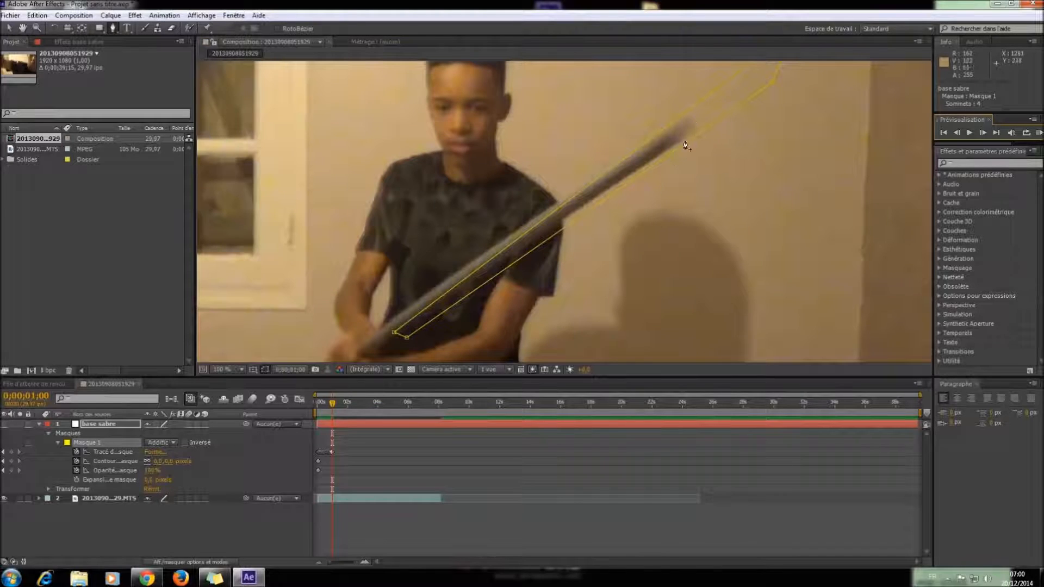
mouse_move(394, 333)
left_mouse_down()
mouse_move(378, 334)
mouse_move(397, 337)
left_mouse_up()
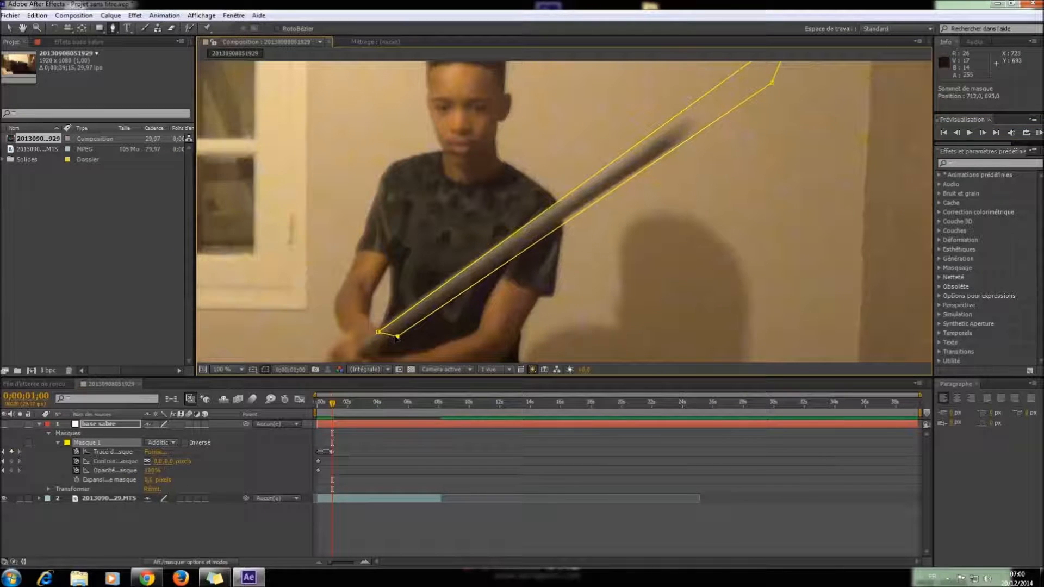
- Pull the mask's two far tip vertices at 0;00;01;00 inward toward the stick's blurred end
key("comma")
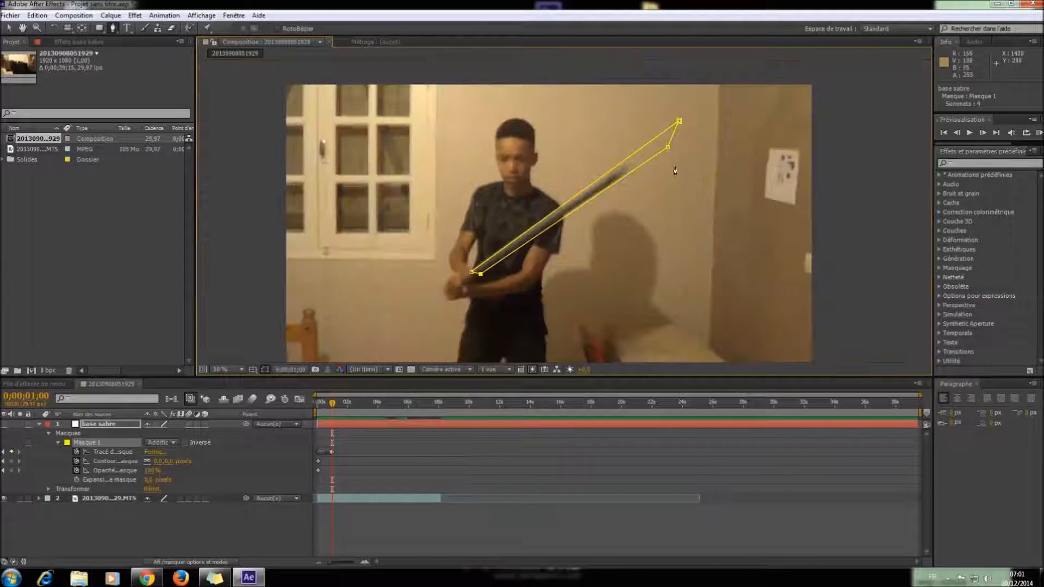
left_click_drag(668, 148, 651, 159)
left_click_drag(678, 122, 657, 137)
- Lower the mask's lower tip vertex slightly to give the stick's blurred end more room
scroll(471, 303, "up", 4)
scroll(462, 310, "down", 4)
scroll(449, 318, "up", 2)
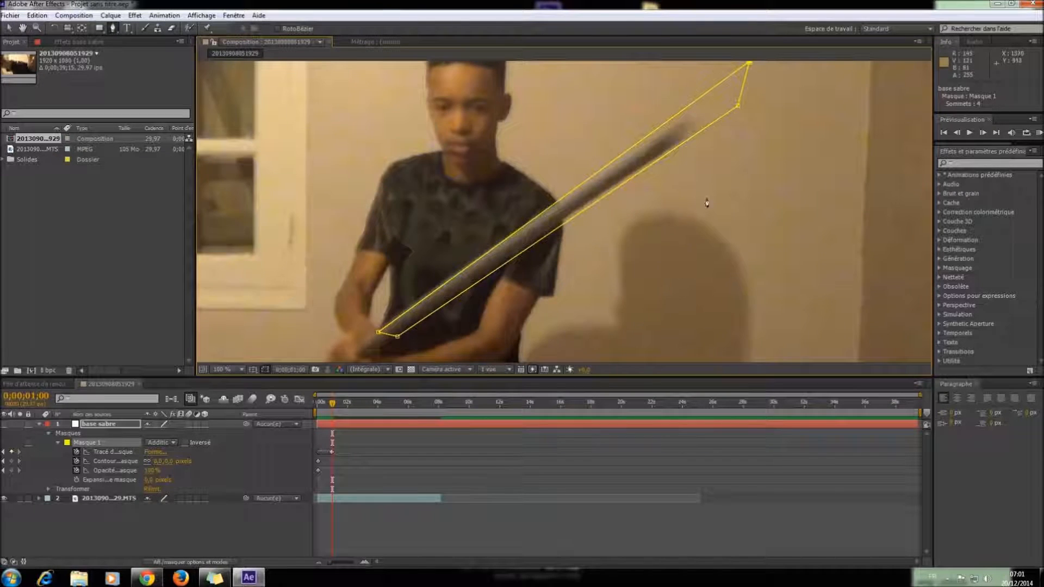
scroll(648, 139, "down", 2)
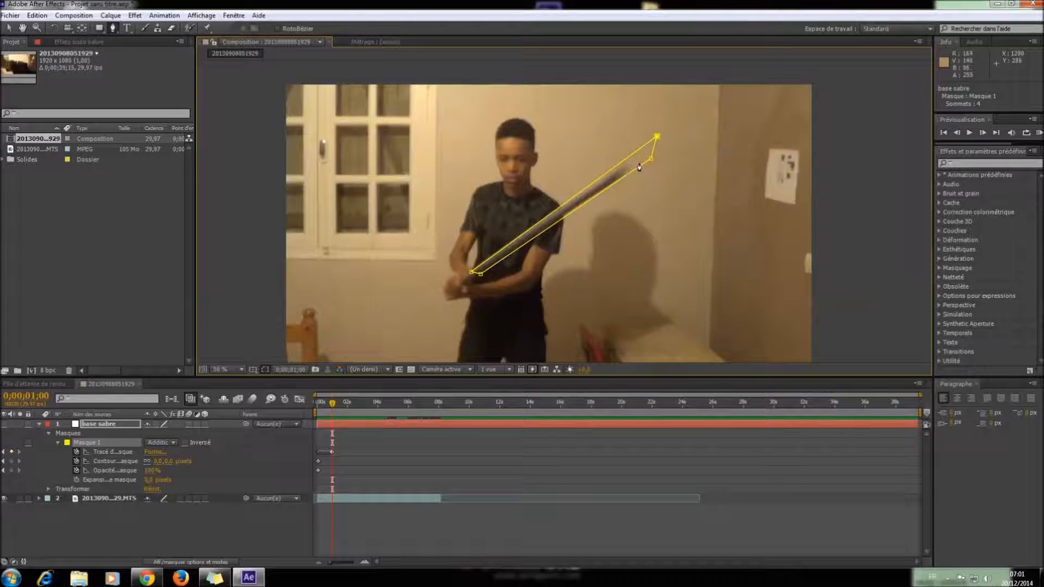
mouse_move(651, 158)
left_mouse_down()
mouse_move(658, 143)
mouse_move(648, 167)
left_mouse_up()
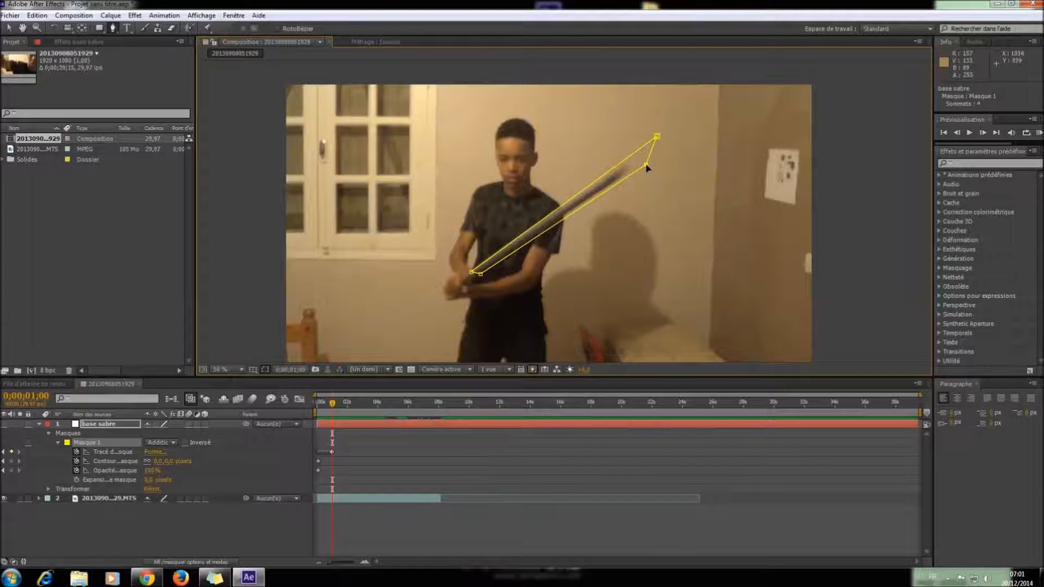
- Nudge the mask's base vertex nearest the hands at 0;00;01;00 outward along the stick's lower end and advance one frame
key("period")
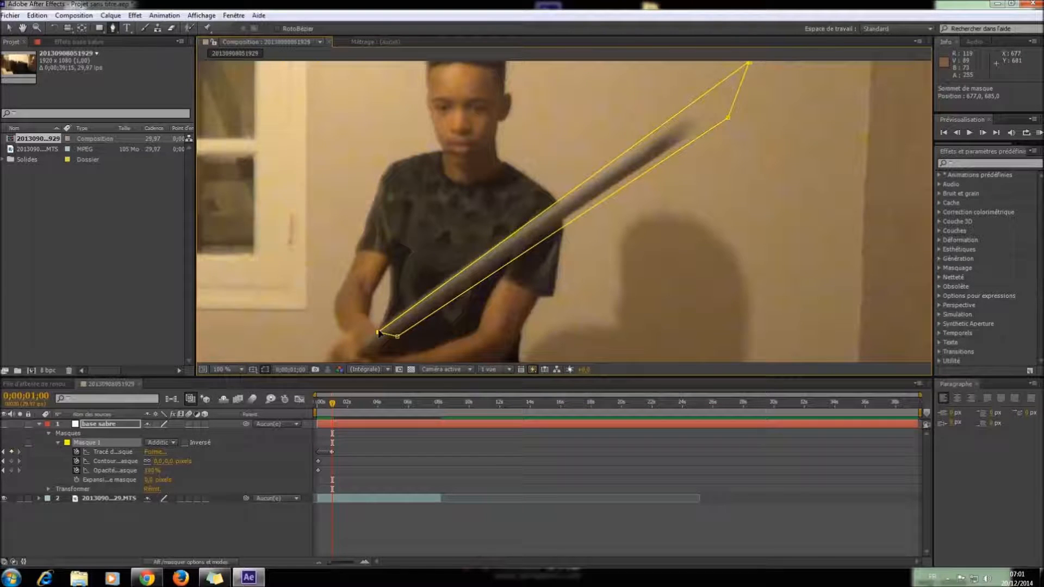
left_click_drag(379, 334, 377, 331)
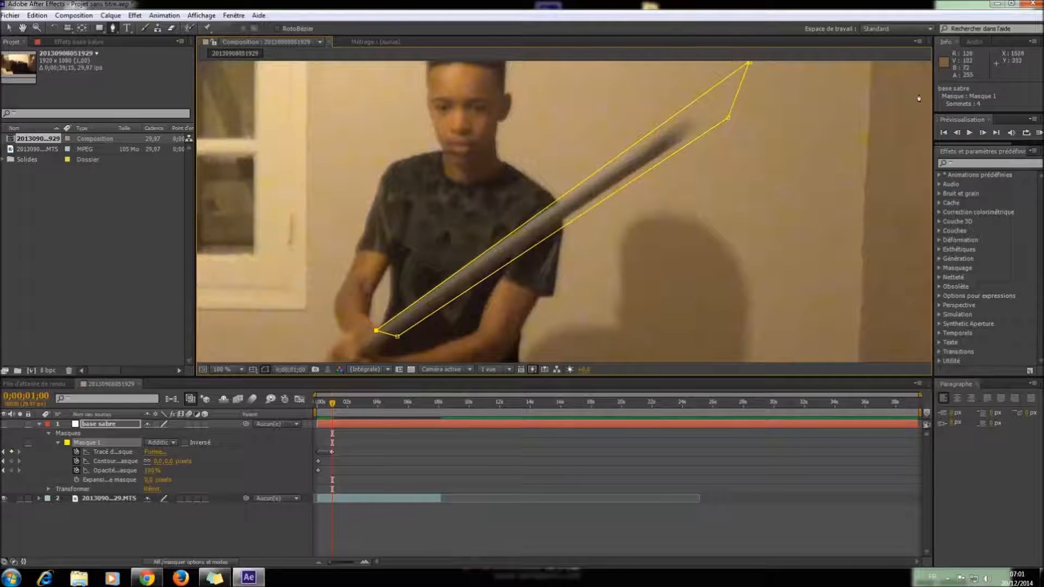
left_click(983, 133)
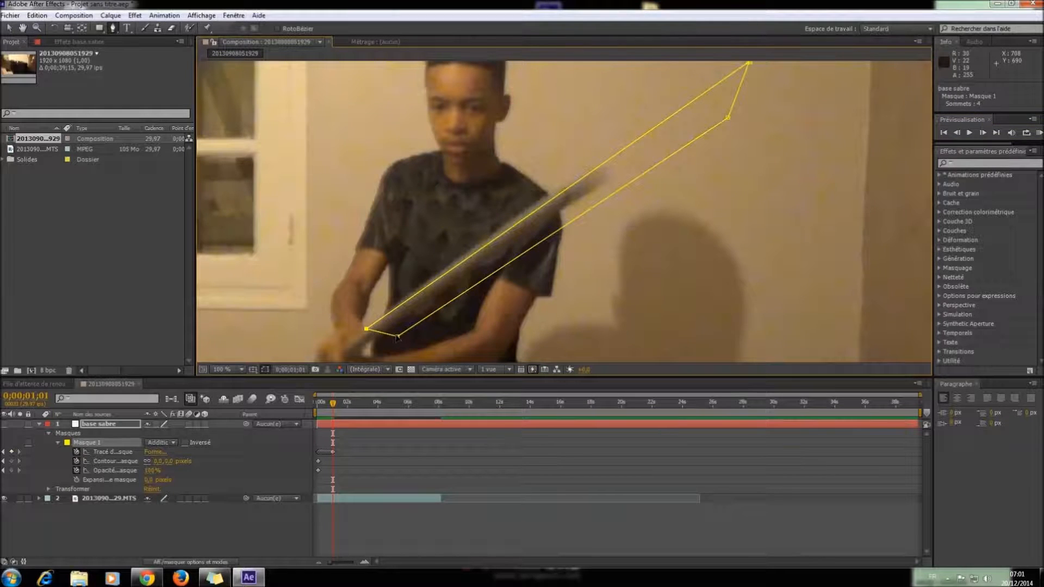
- Move the mask's base vertex toward the hands and pull both tip vertices inward to follow the stick's swing just after 0;00;01;00
key("Page_Down")
left_click_drag(397, 337, 352, 332)
left_click_drag(635, 122, 555, 149)
left_click_drag(623, 174, 503, 234)
left_click_drag(555, 149, 511, 155)
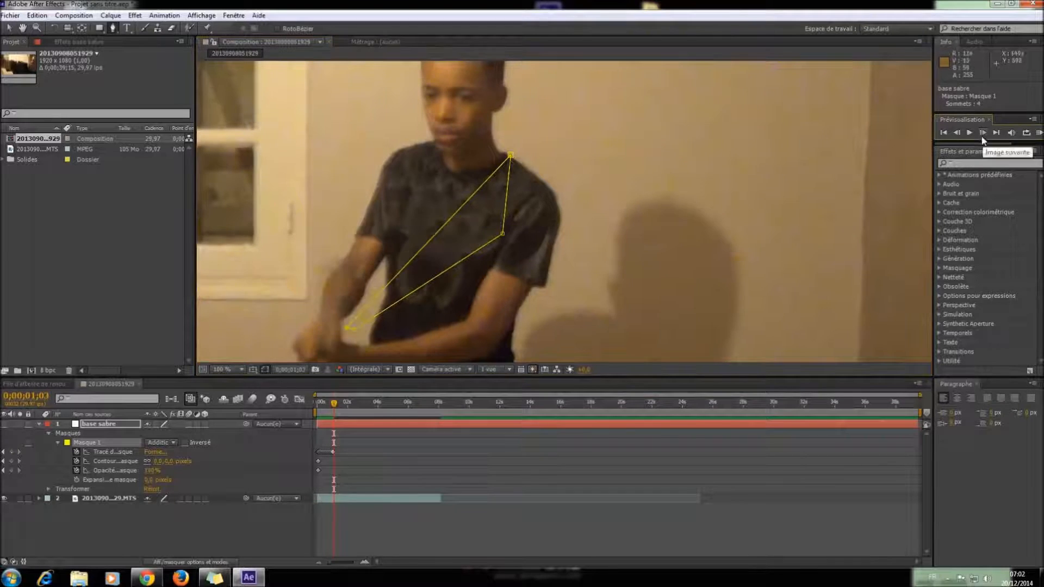
left_click(983, 132)
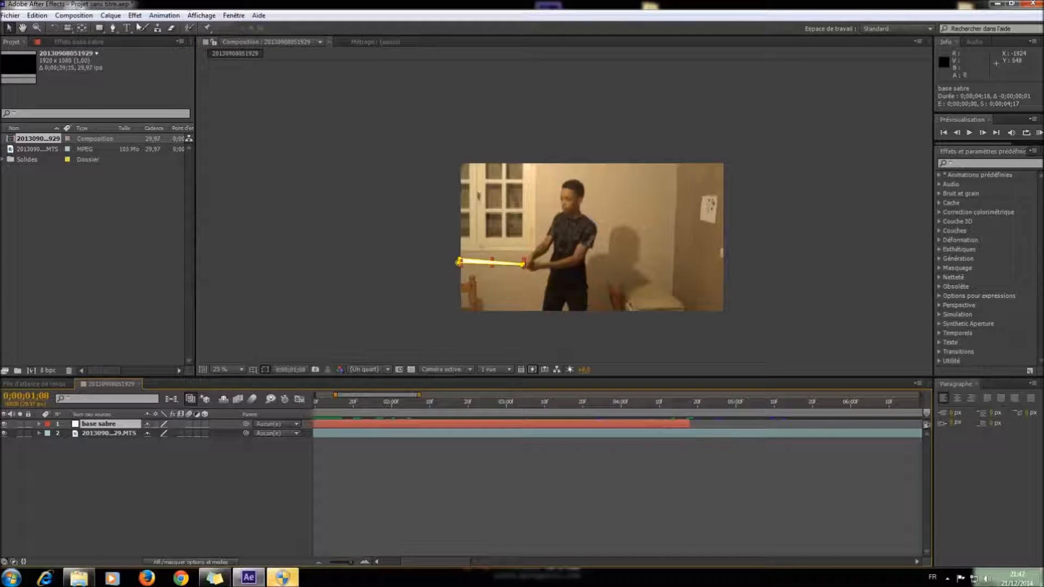
- Create a new composition-size solid, colour it black and name it blackk
left_click(134, 15)
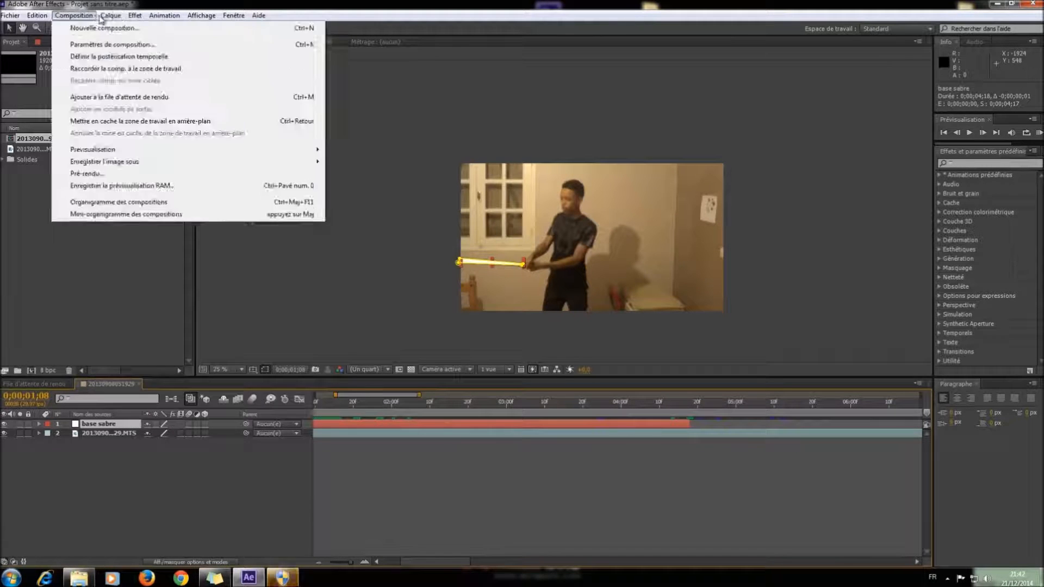
mouse_move(110, 15)
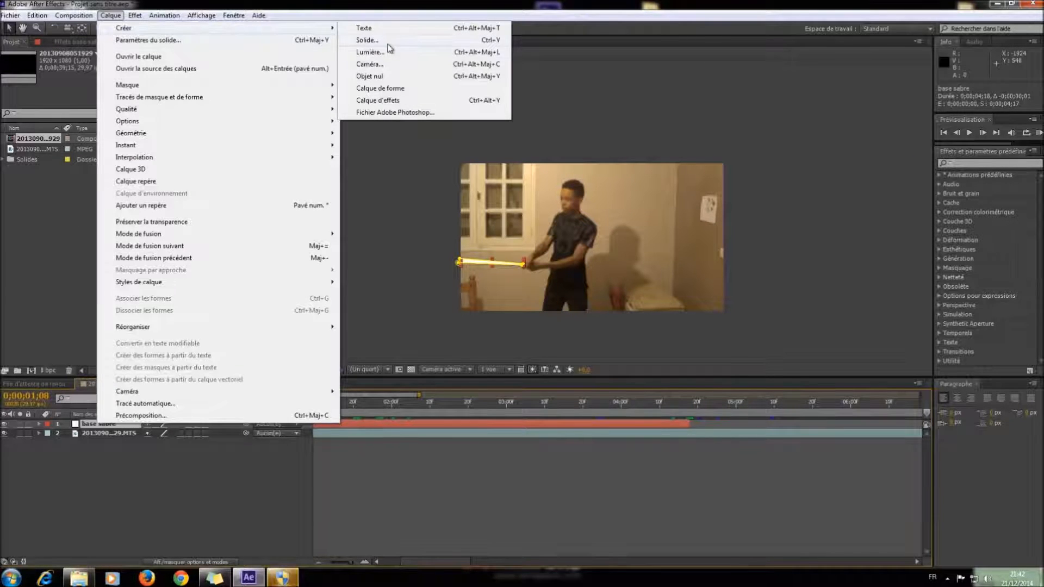
left_click(380, 41)
left_click(516, 354)
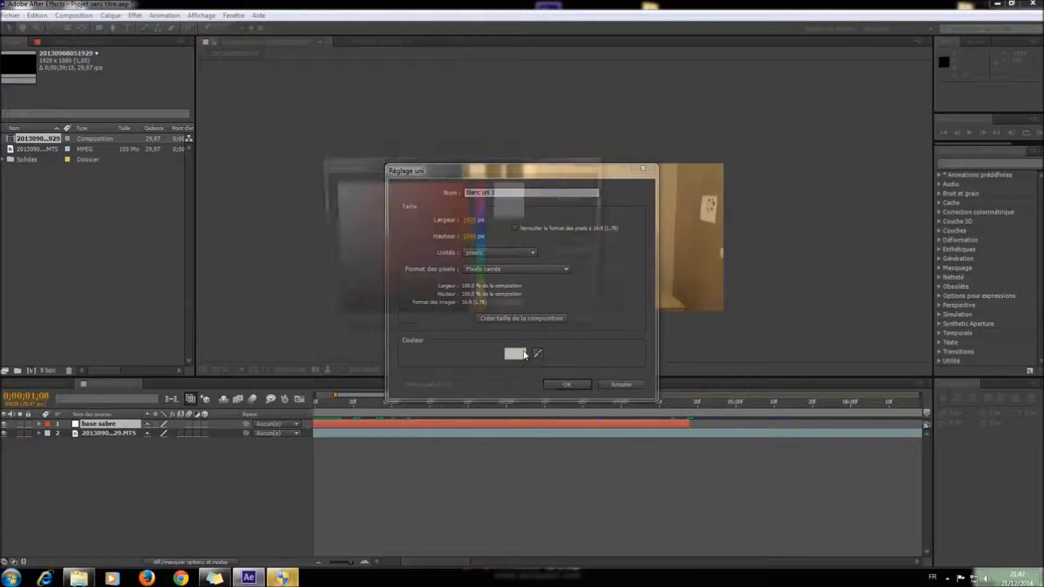
left_click(325, 324)
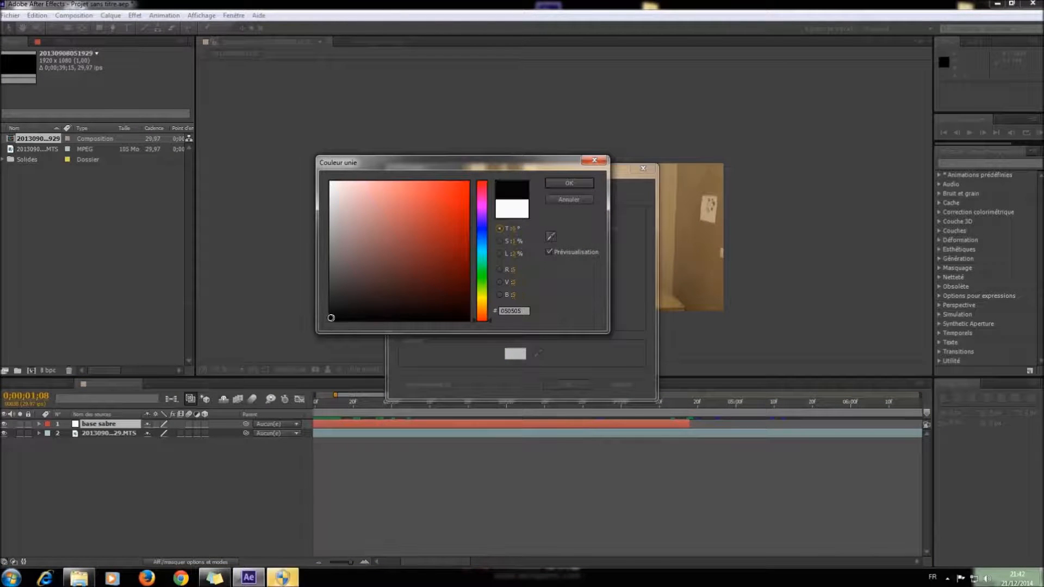
left_click(568, 183)
left_click_drag(515, 192, 366, 194)
type("blackk")
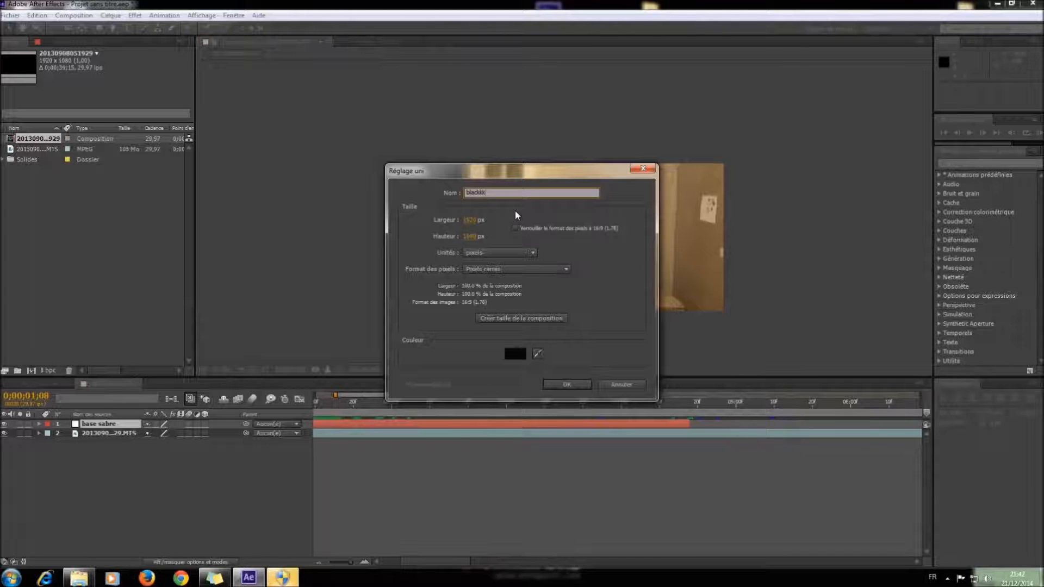
left_click(568, 385)
- Move the blackk layer directly below base sabre and preview the masked blade against the black background
left_click_drag(121, 427, 119, 438)
left_click_drag(332, 403, 373, 406)
key("KP_0")
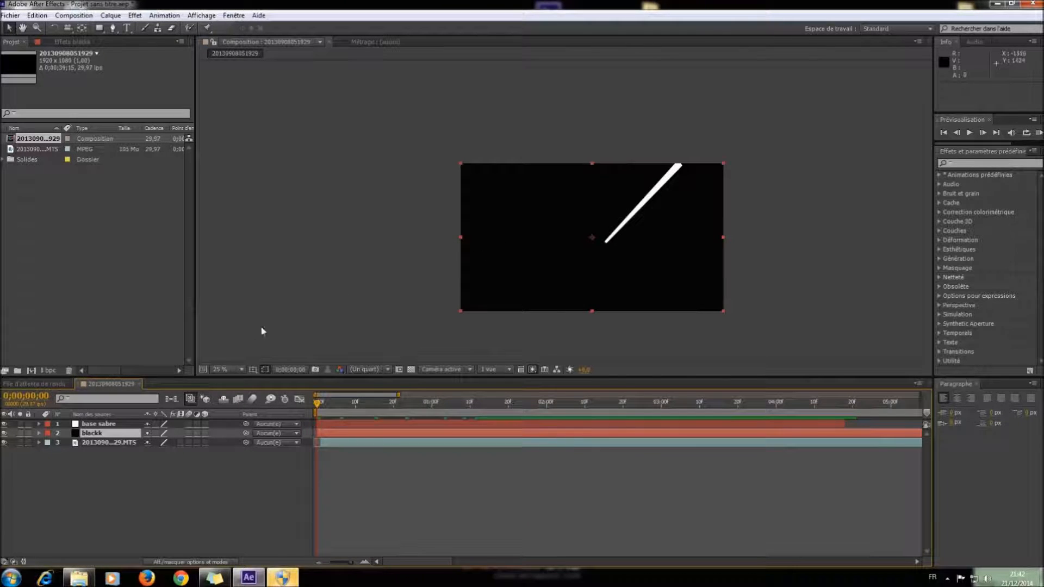
- Duplicate the base sabre layer four times
left_click(116, 423)
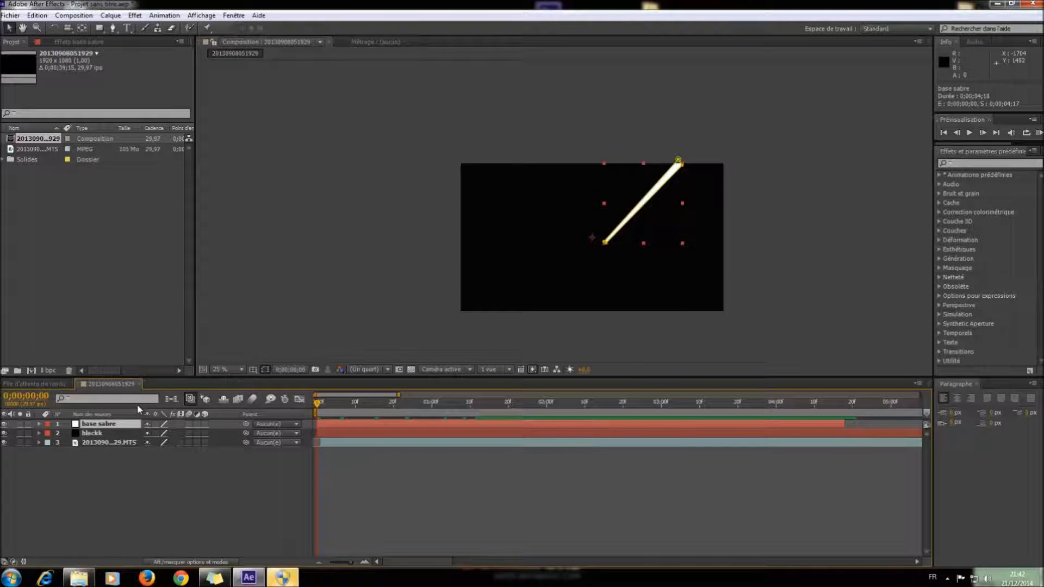
key("ctrl+d")
key("ctrl+d")
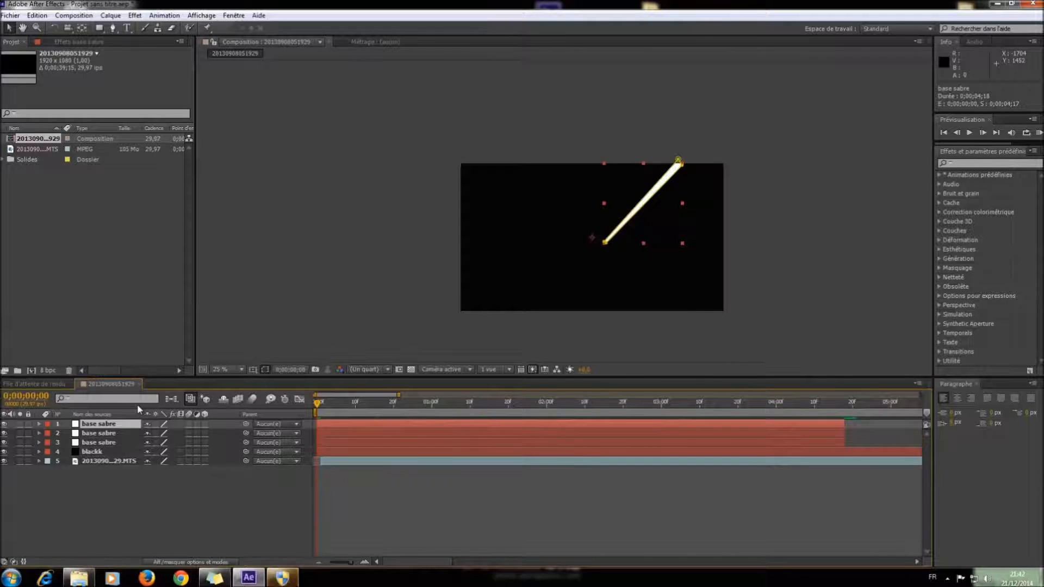
key("ctrl+d")
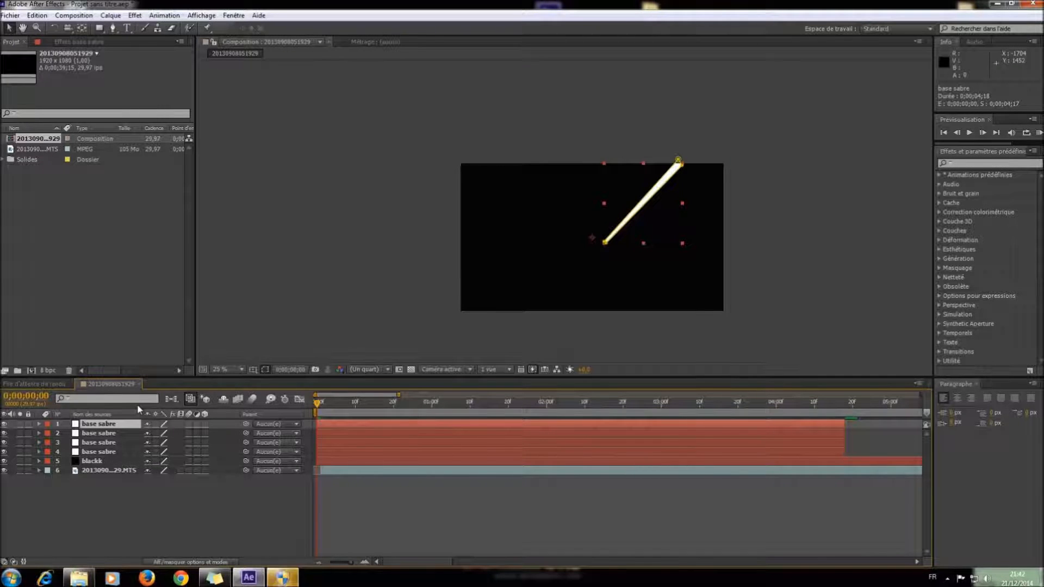
key("ctrl+d")
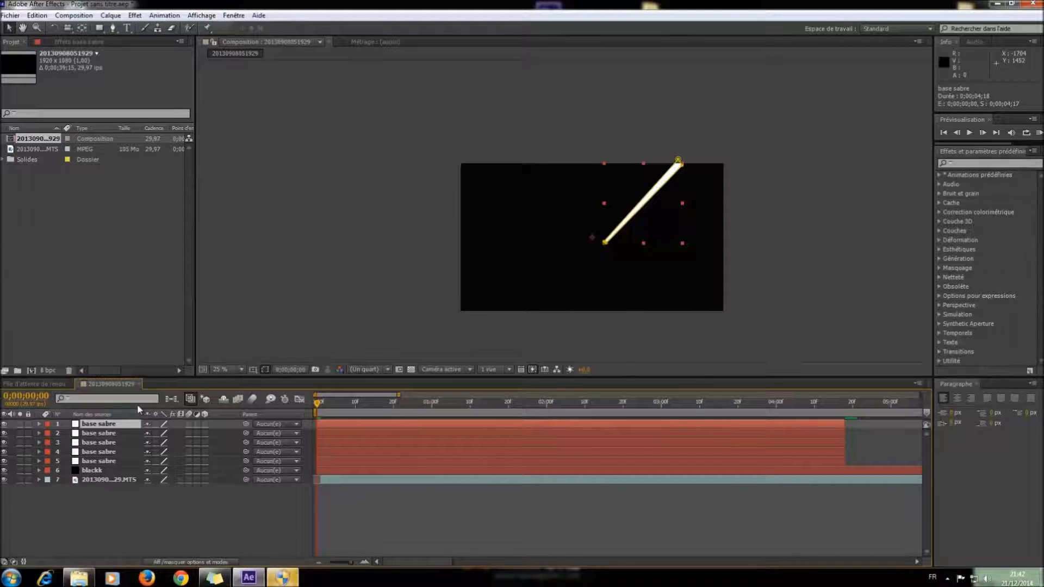
- Set the mask feather of the topmost base sabre layer to 3 pixels
left_click(39, 424)
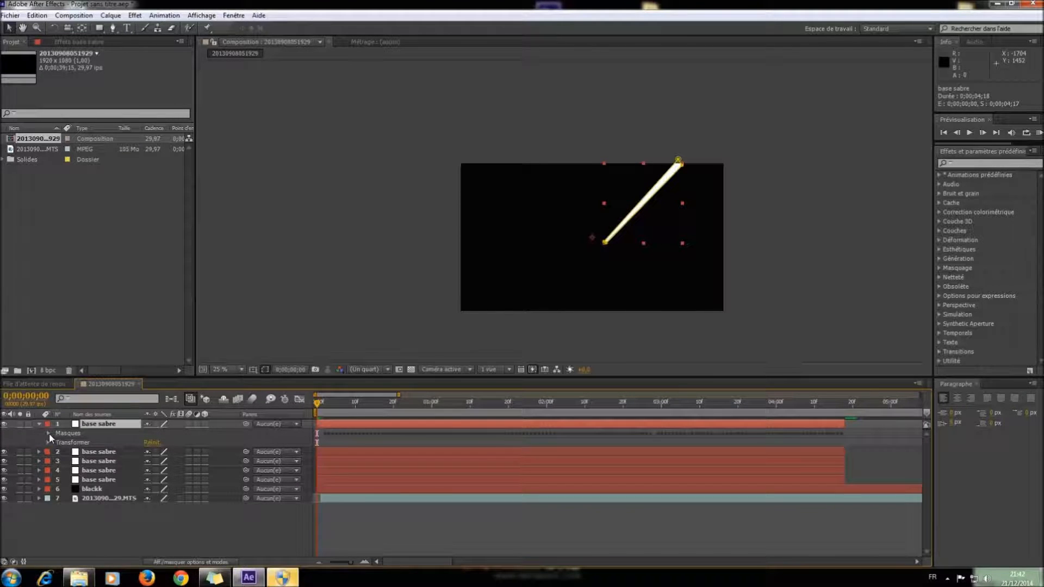
left_click(49, 433)
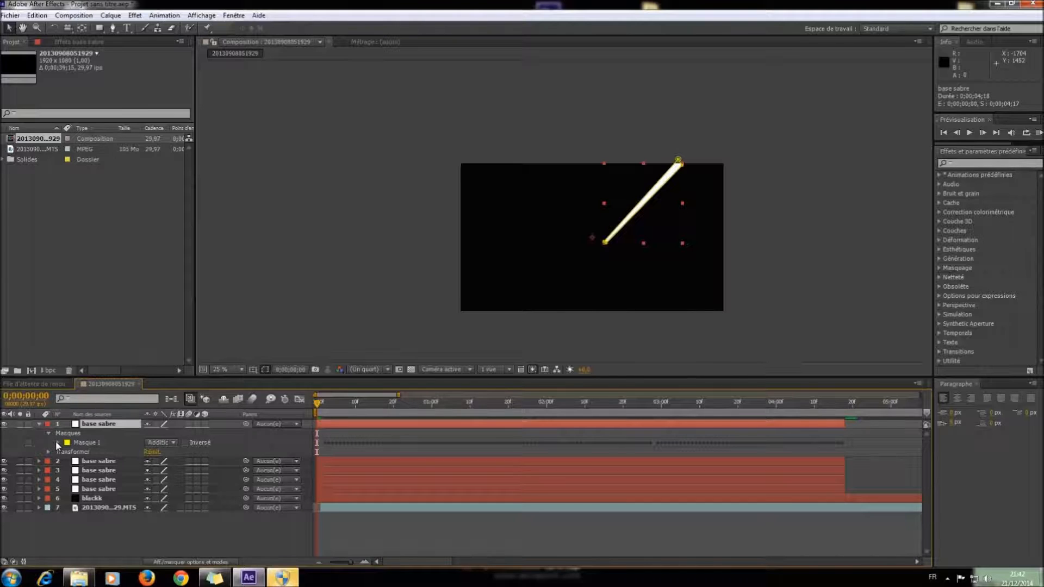
left_click(56, 442)
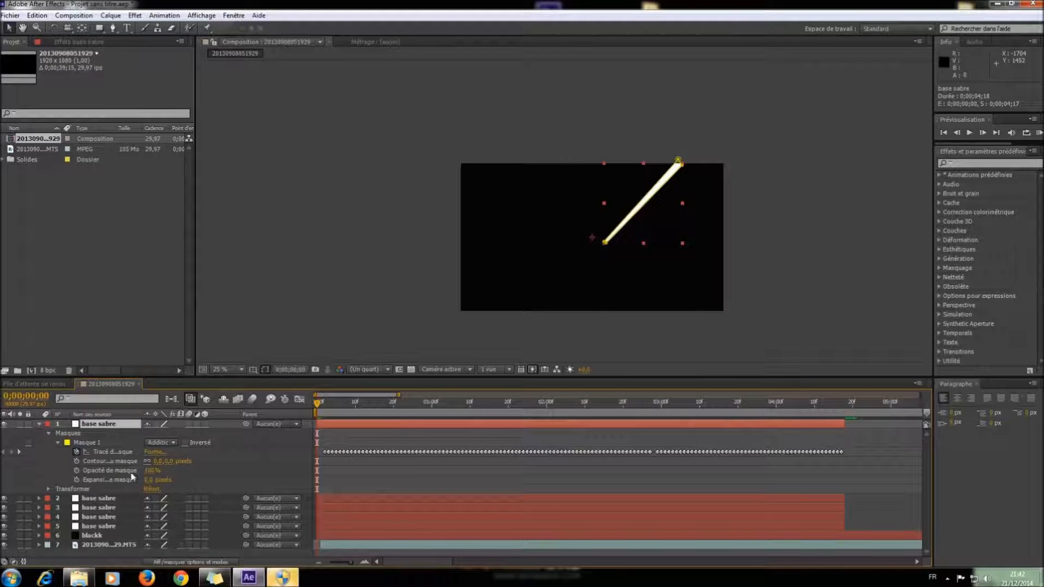
left_click(157, 461)
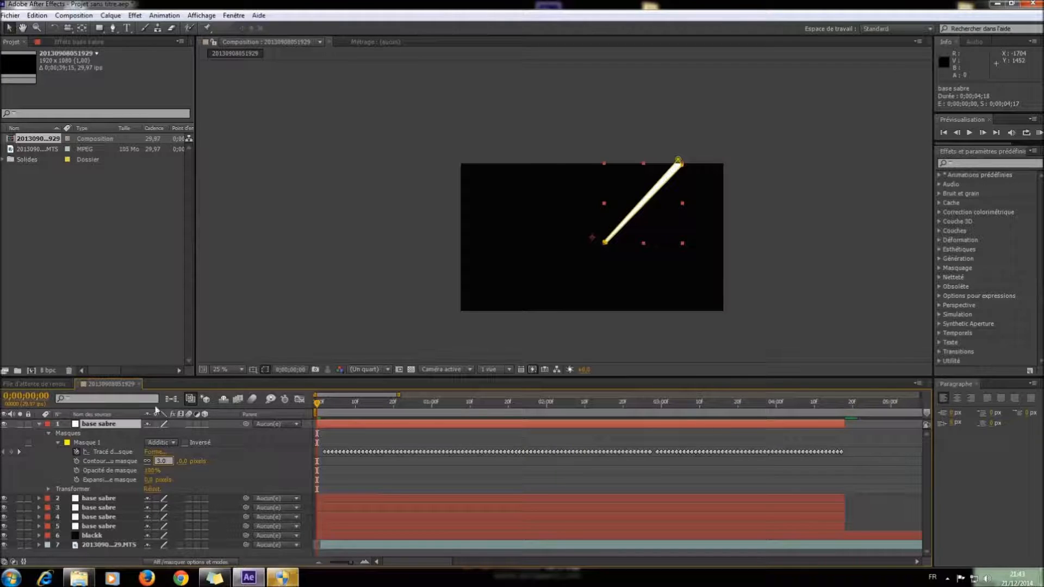
- Set the mask feather of the second base sabre layer to 10 pixels and collapse the first two layers' properties
left_click(94, 499)
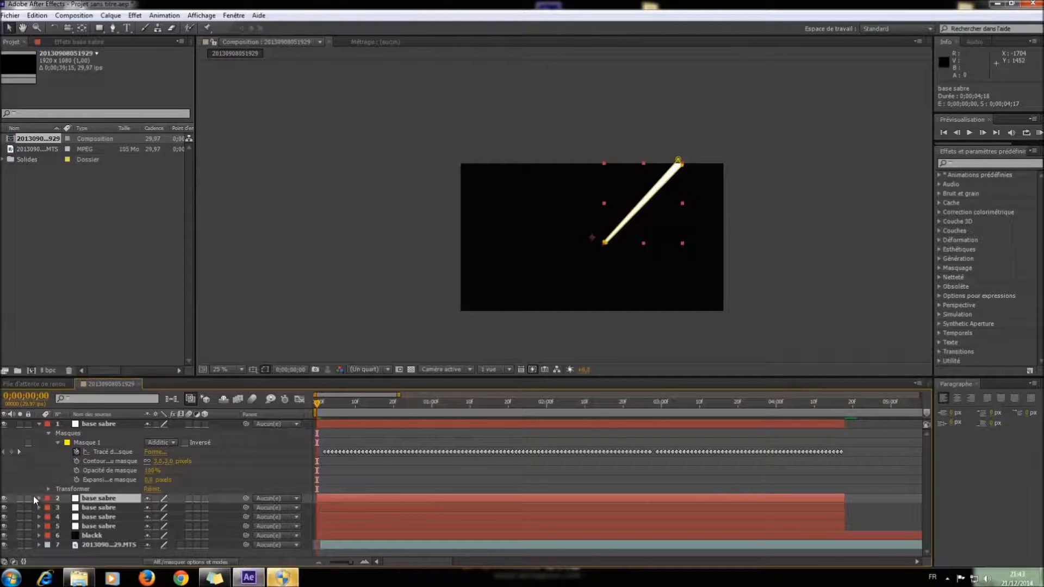
left_click(39, 499)
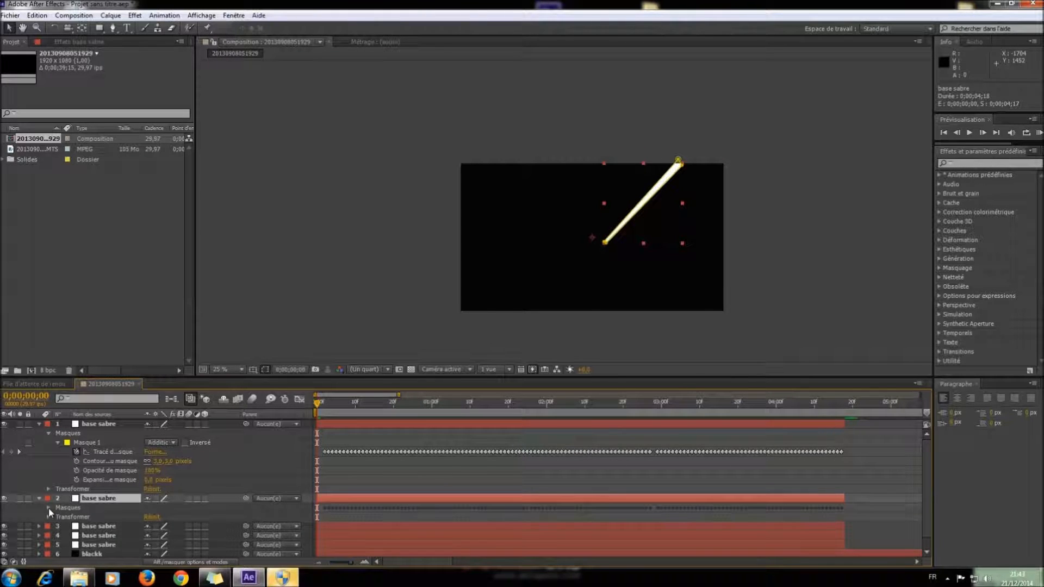
left_click(48, 508)
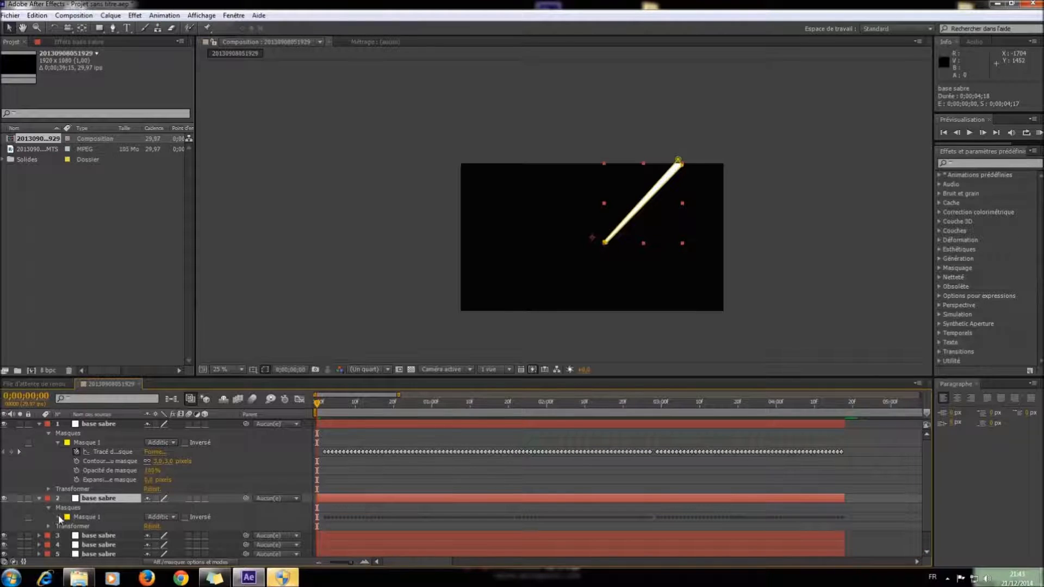
left_click(58, 517)
left_click(163, 533)
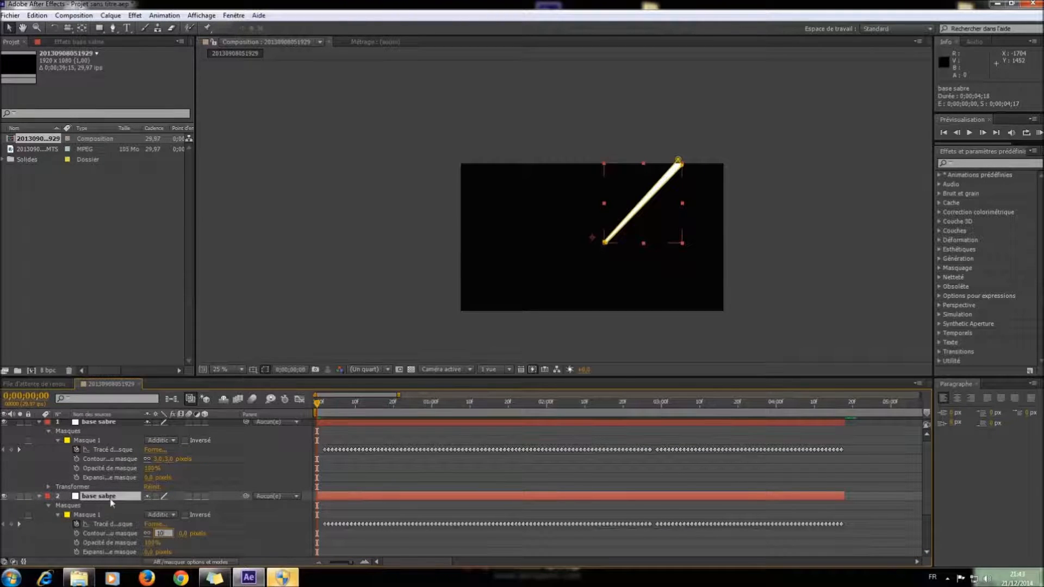
left_click(37, 422)
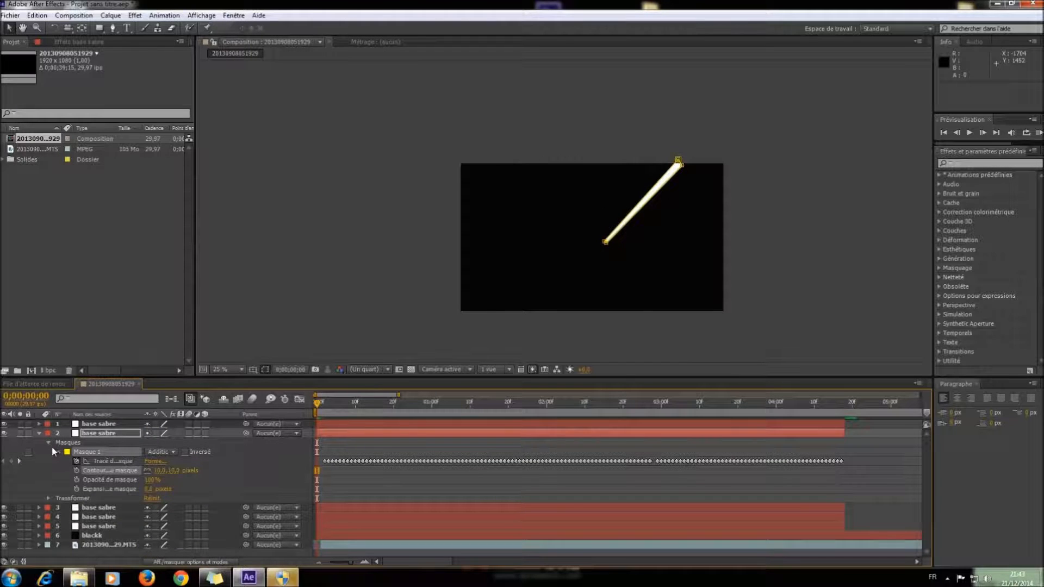
left_click(39, 434)
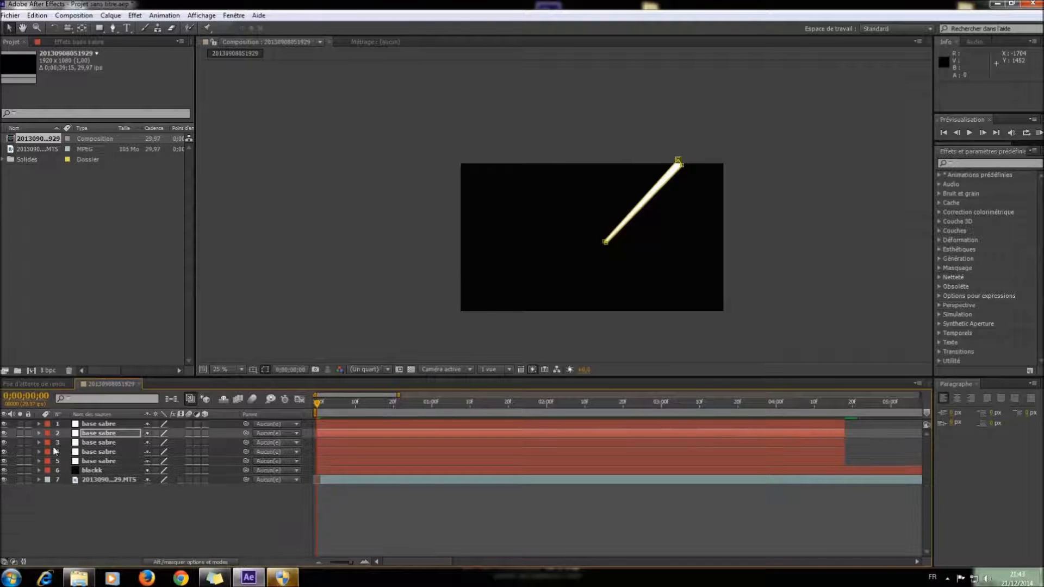
- Increase the mask feather of the third base sabre layer and collapse its properties
left_click(39, 442)
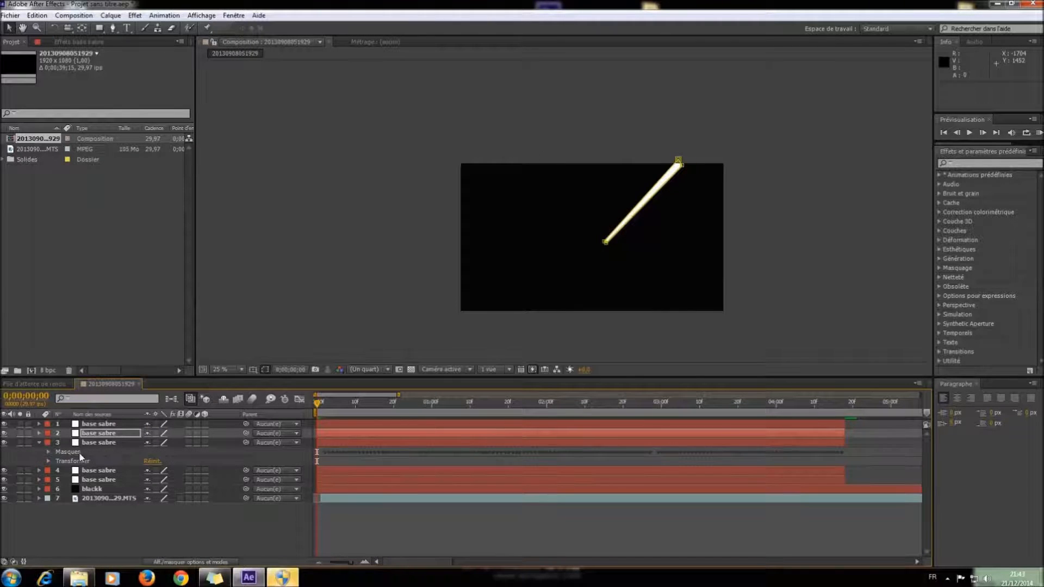
left_click(48, 452)
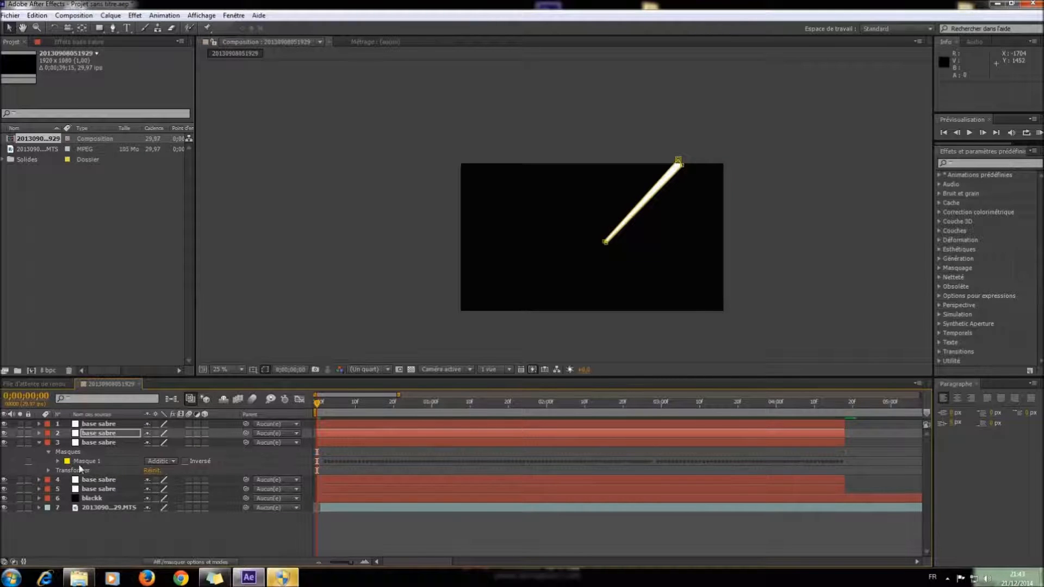
left_click(57, 461)
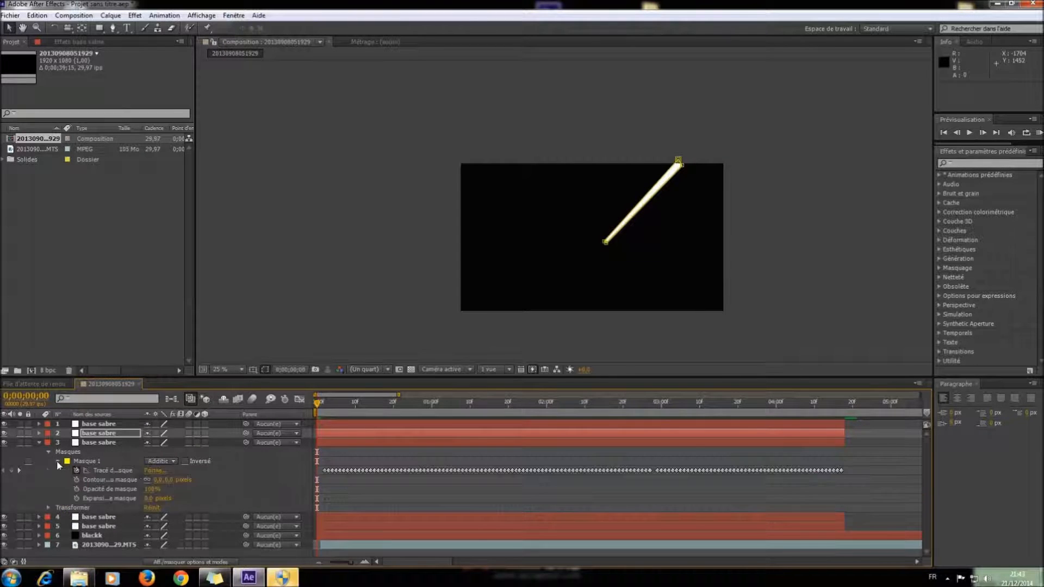
left_click(159, 481)
left_click(37, 446)
left_click(38, 444)
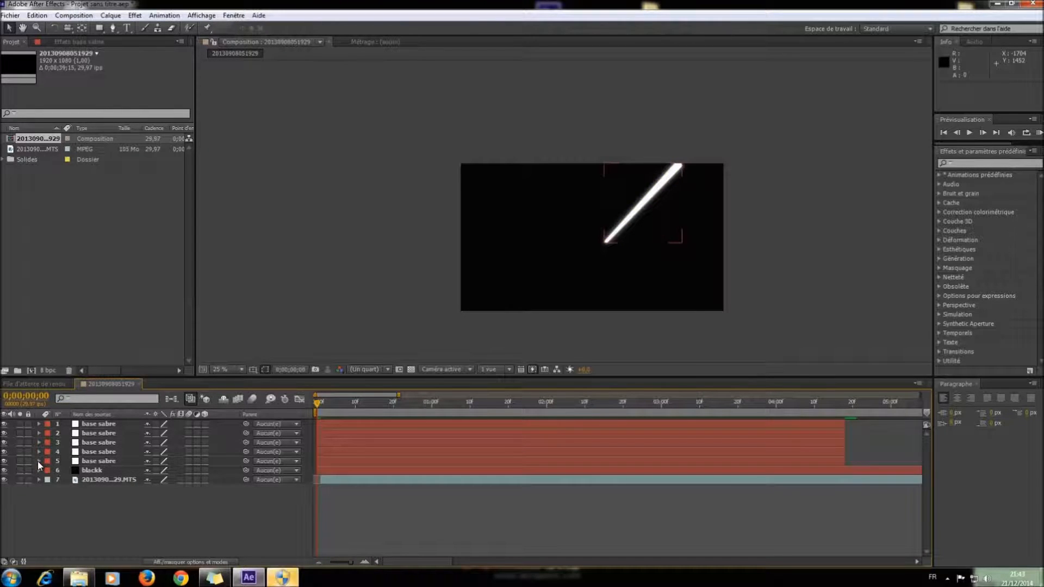
- Set the mask feather of the fourth base sabre layer to 60 pixels and collapse its properties
left_click(38, 461)
left_click(39, 459)
left_click(38, 454)
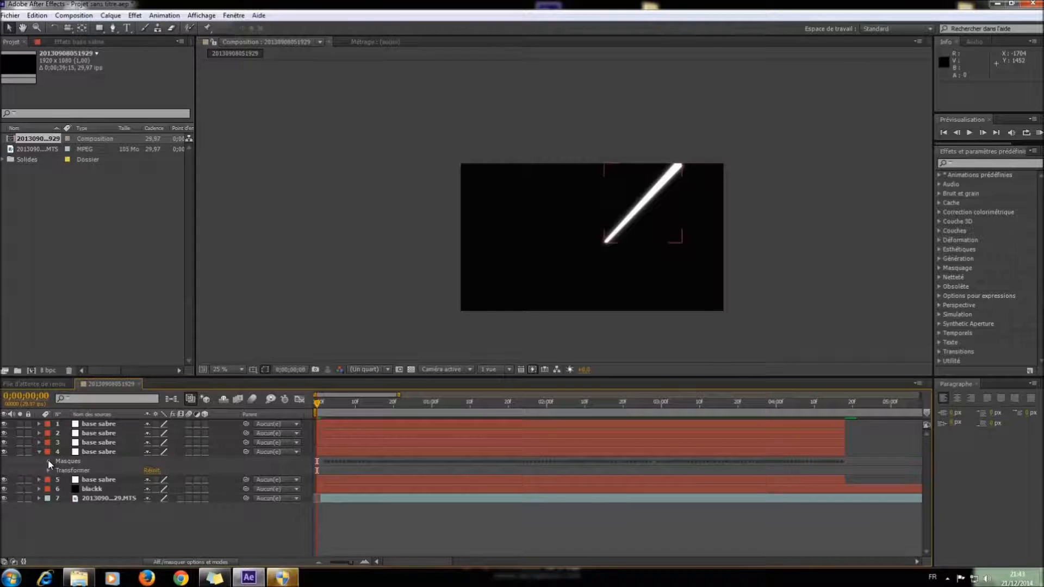
left_click(48, 461)
left_click(57, 471)
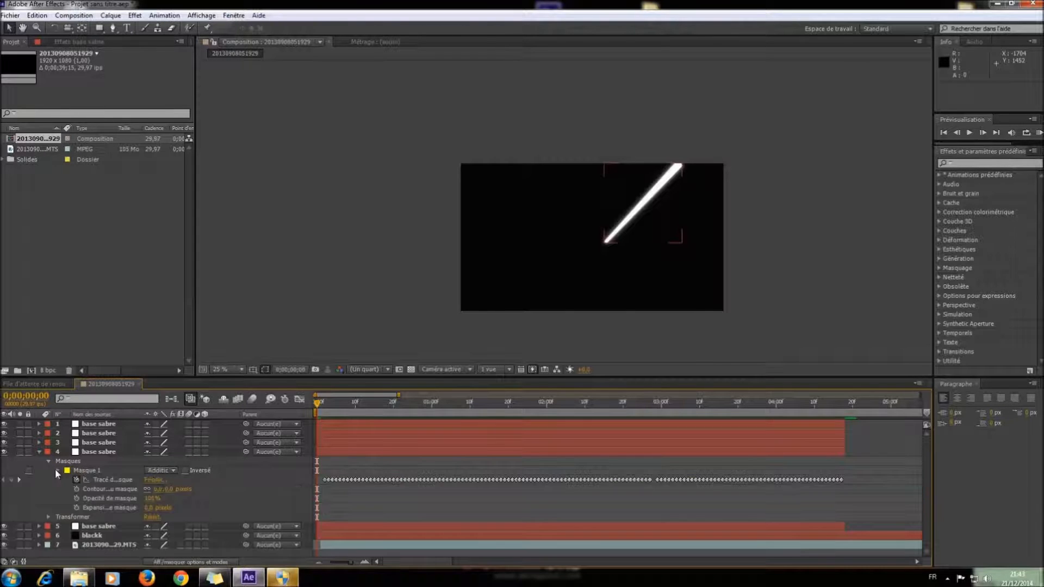
left_click(158, 489)
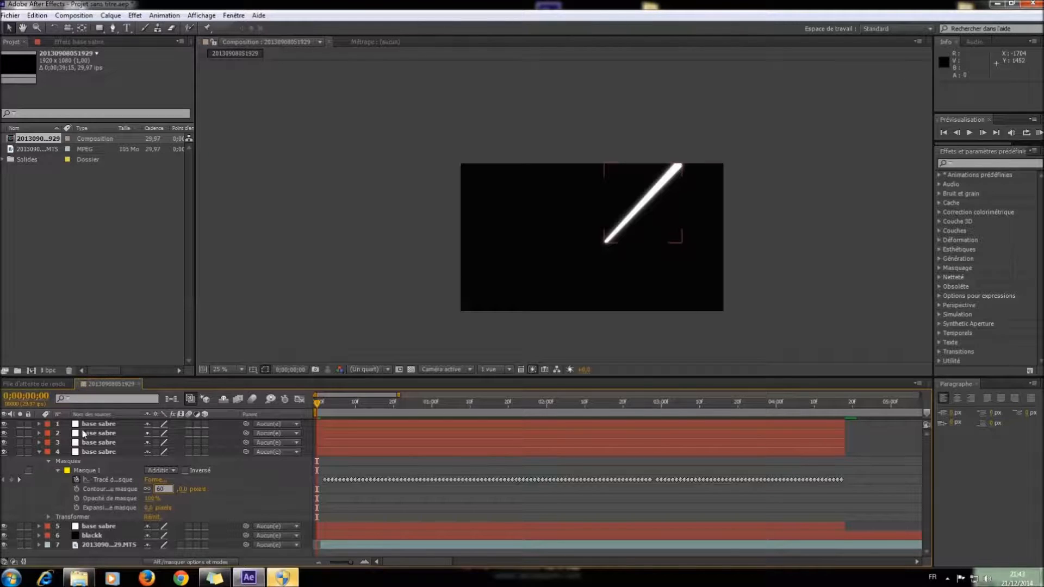
left_click(48, 460)
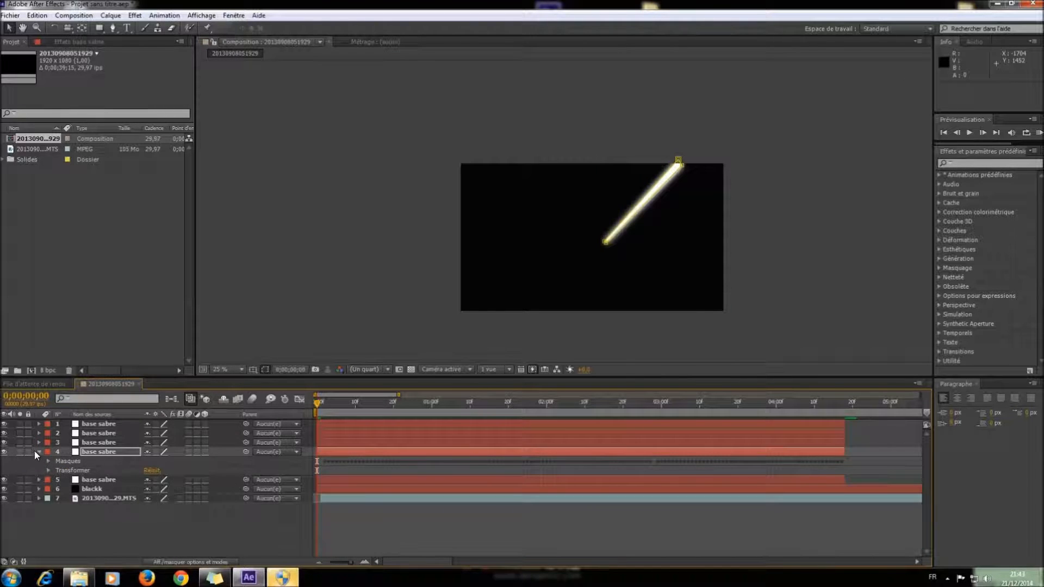
left_click(38, 452)
- Increase the mask feather of the fifth base sabre layer and collapse its mask properties
left_click(38, 461)
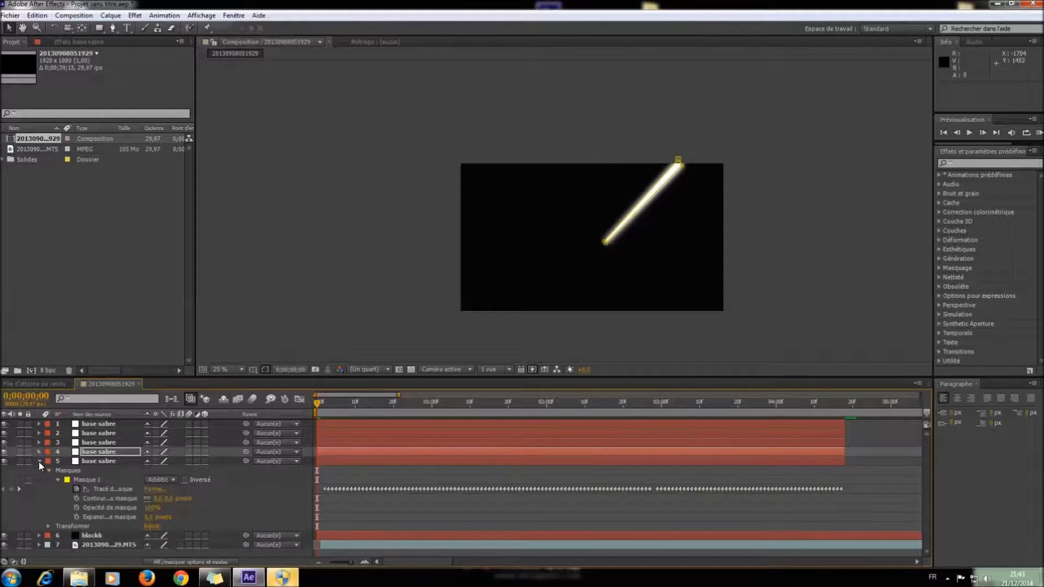
left_click(159, 499)
left_click(47, 471)
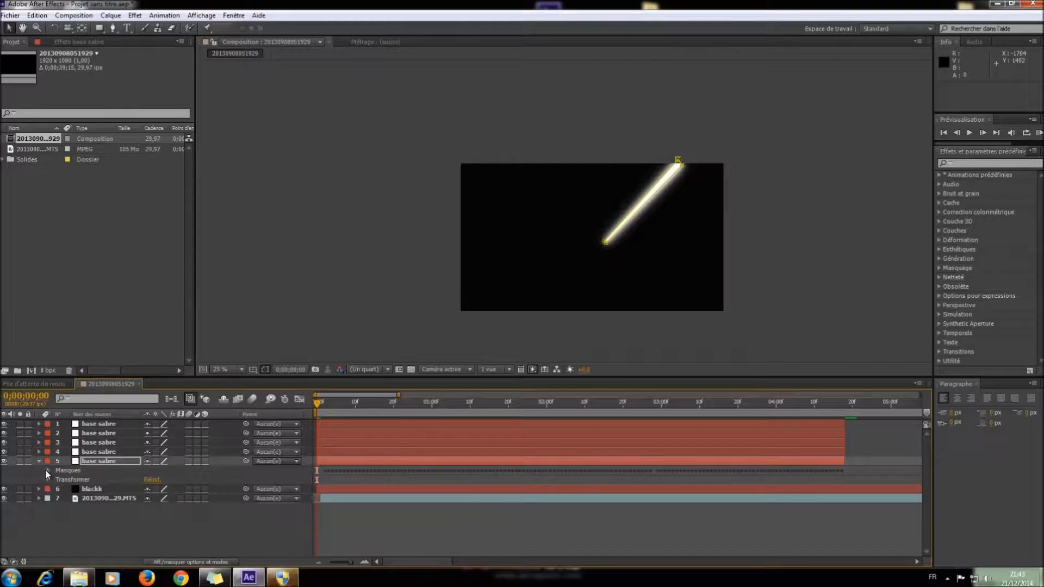
- Collapse the remaining properties of the fifth base sabre layer
left_click(39, 462)
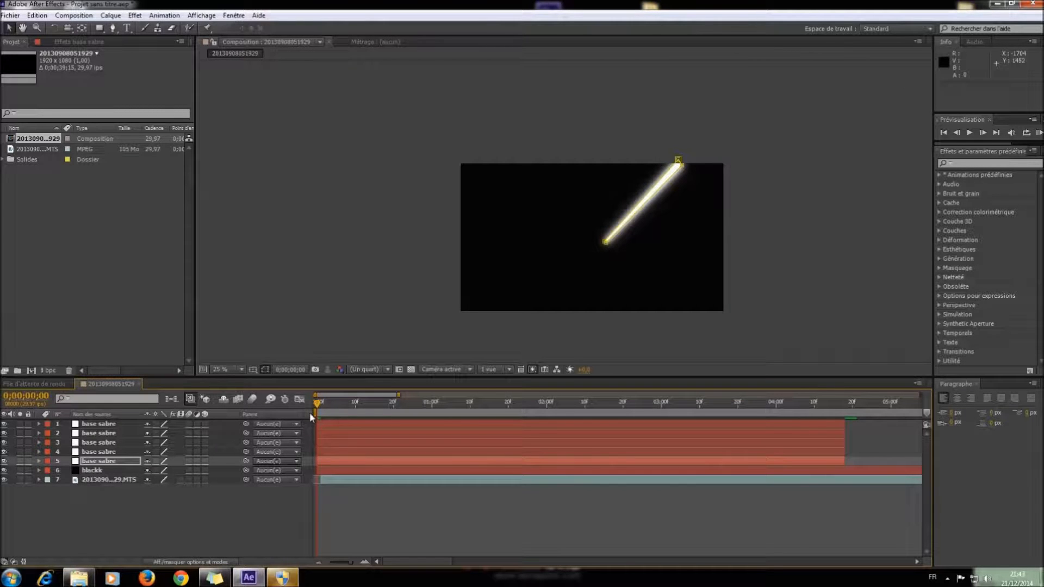
left_click_drag(327, 409, 321, 435)
left_click_drag(157, 502, 65, 419)
- Open the video footage layer in its own viewer and scrub through its first frames to check where the action starts
right_click(37, 151)
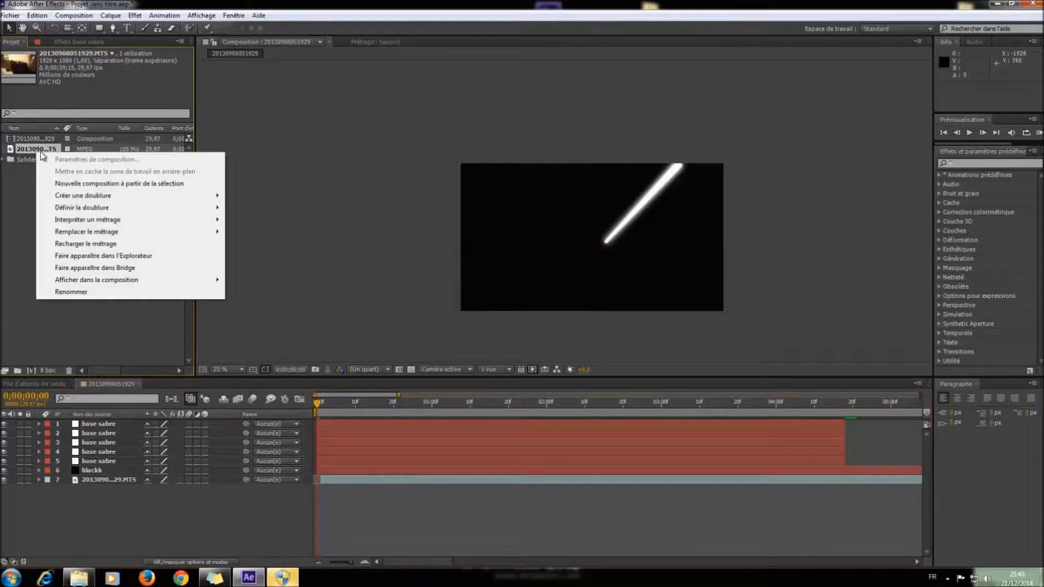
left_click(109, 480)
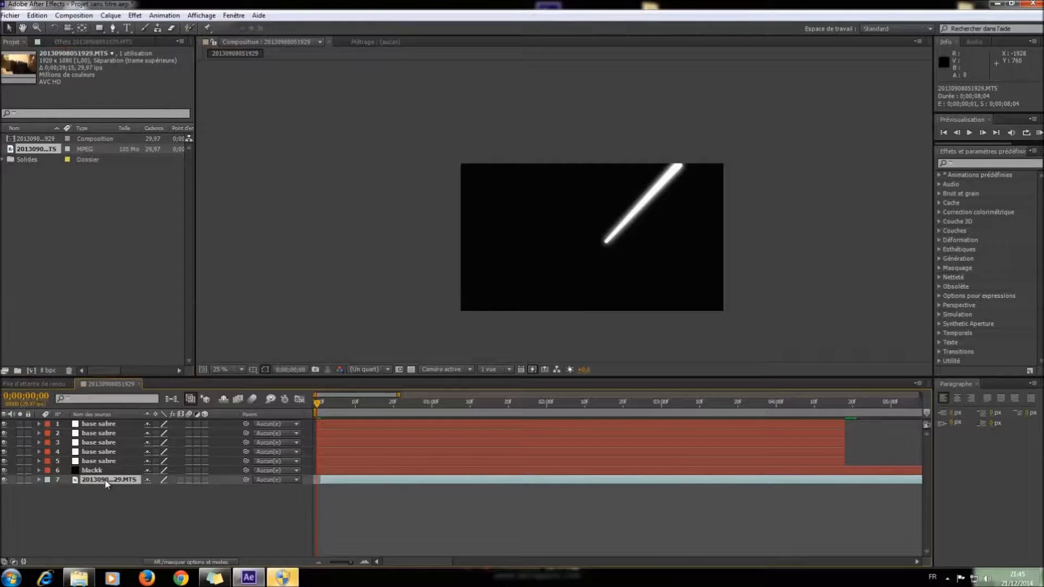
double_click(110, 480)
left_click_drag(449, 344, 465, 344)
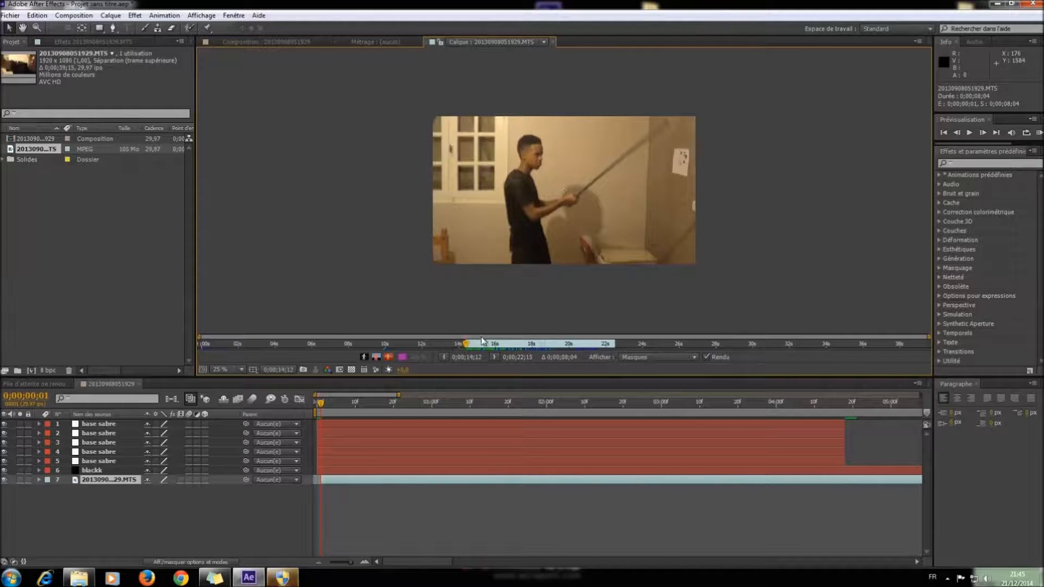
left_click_drag(466, 348, 468, 348)
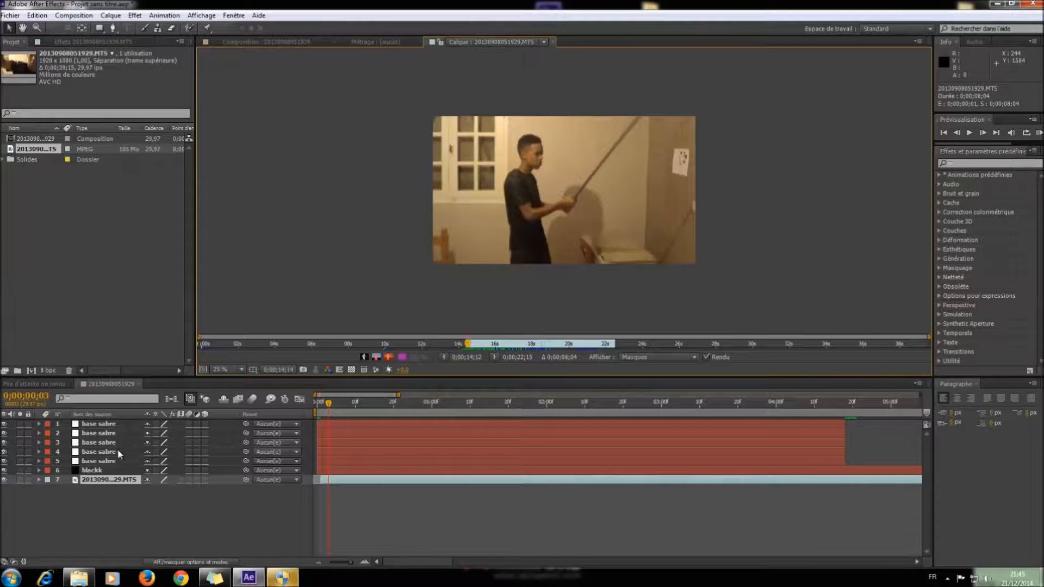
right_click(105, 483)
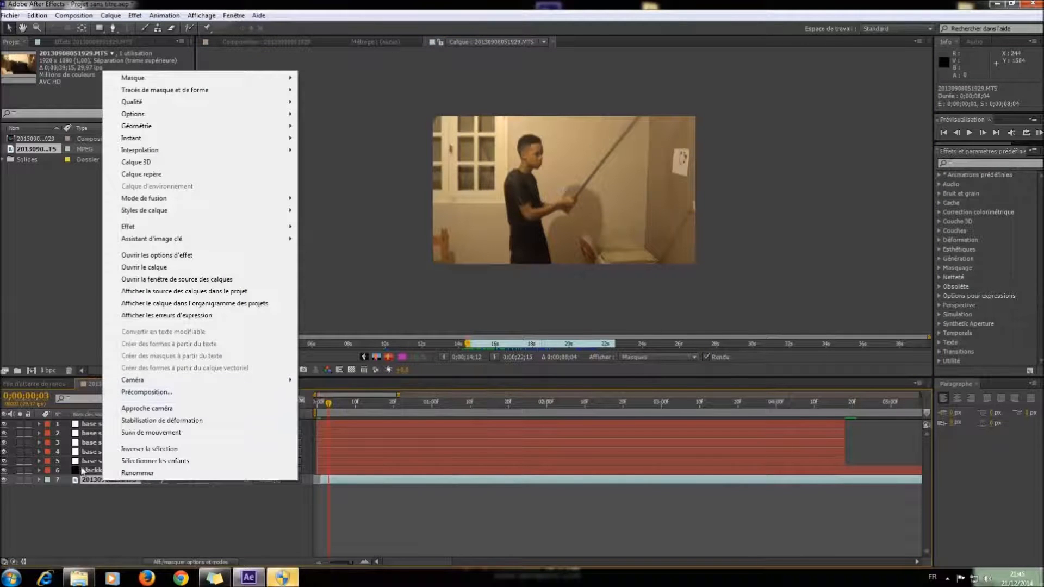
left_click(71, 521)
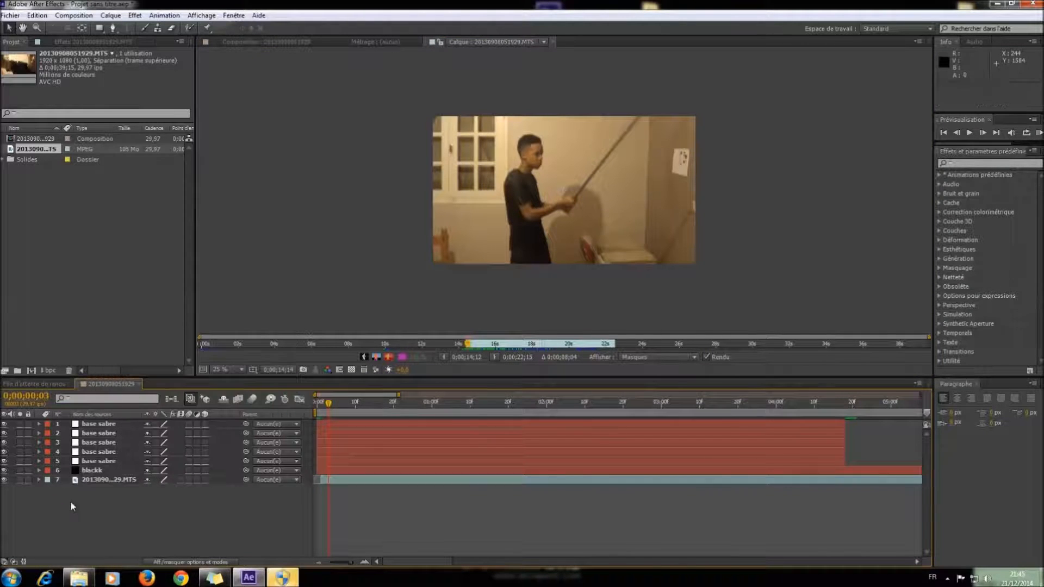
- Create a new composition from the MTS footage, split its layer at 0;00;14;11 and delete the earlier part
right_click(46, 151)
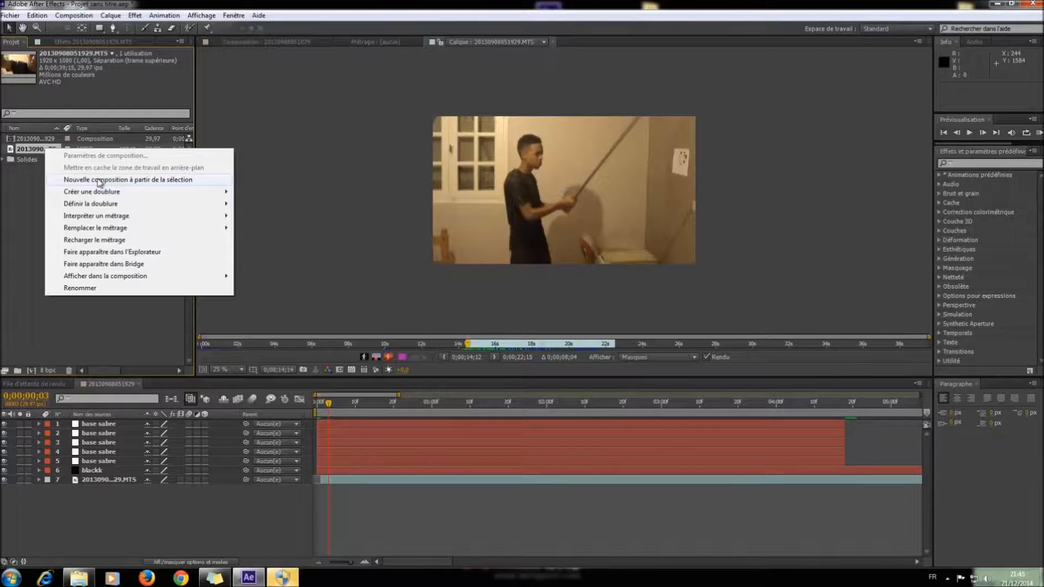
left_click(99, 180)
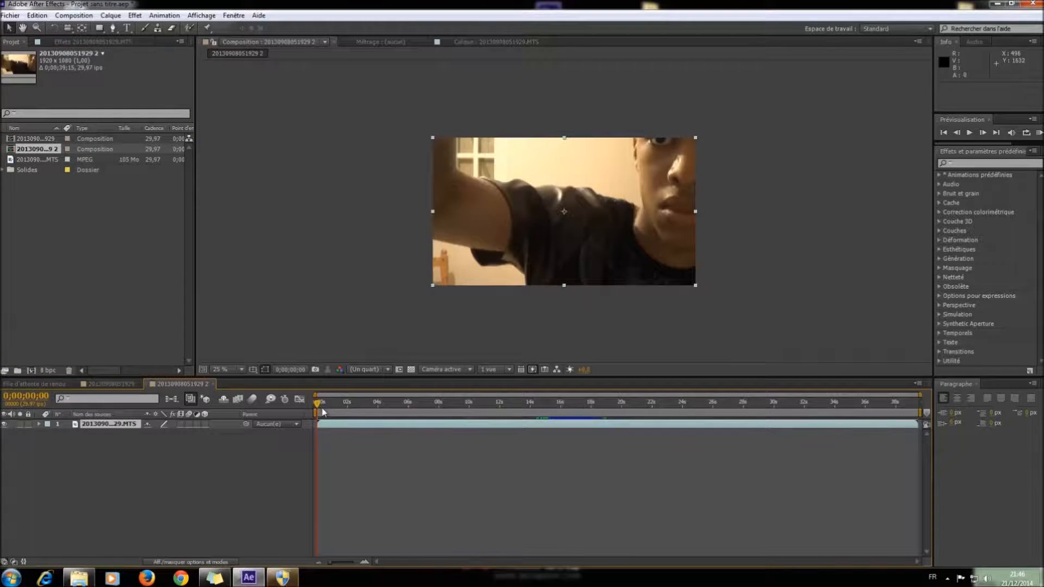
left_click_drag(317, 407, 533, 407)
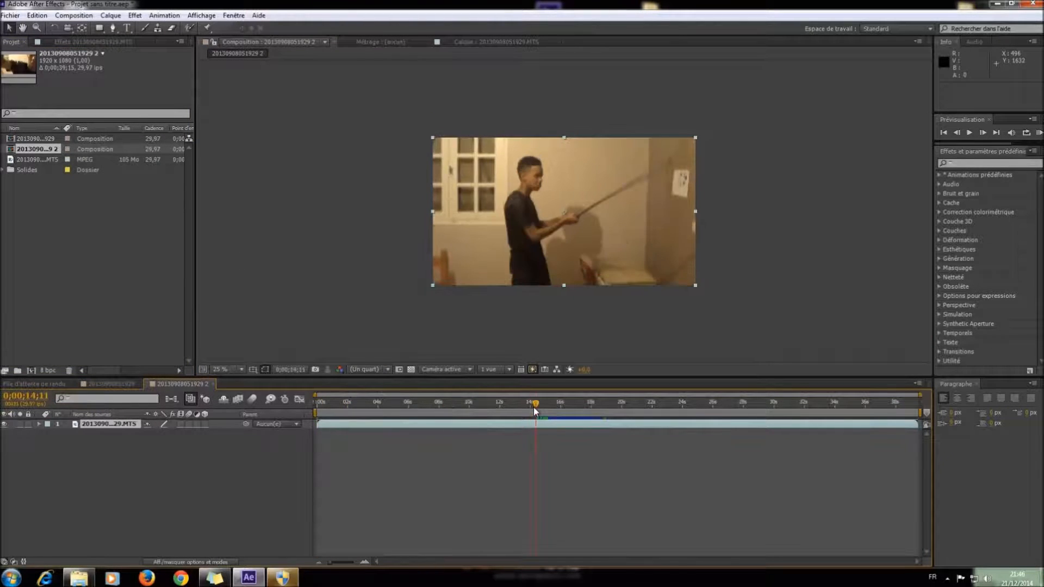
left_click_drag(333, 561, 361, 563)
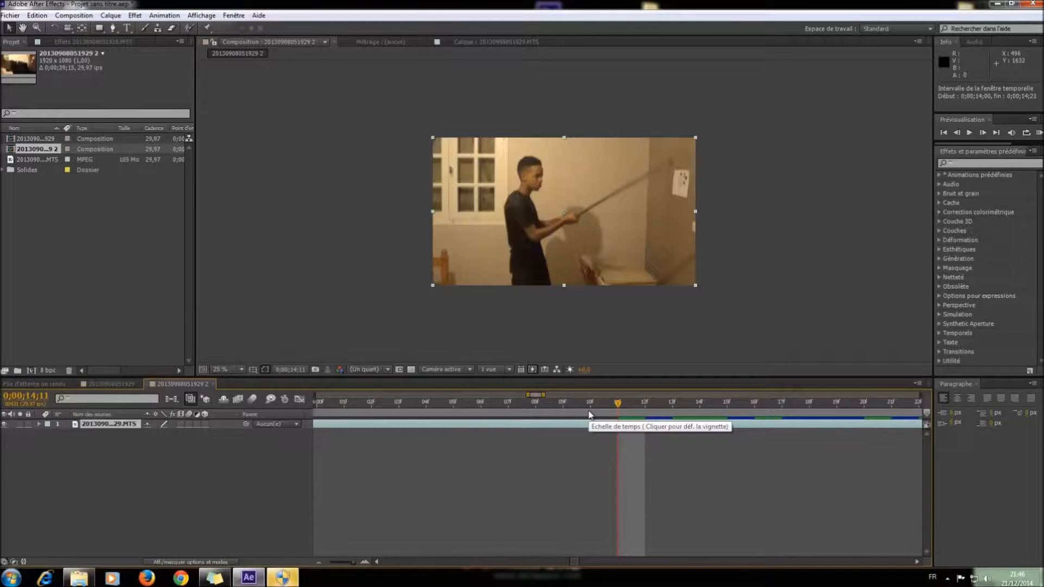
key("ctrl+shift+d")
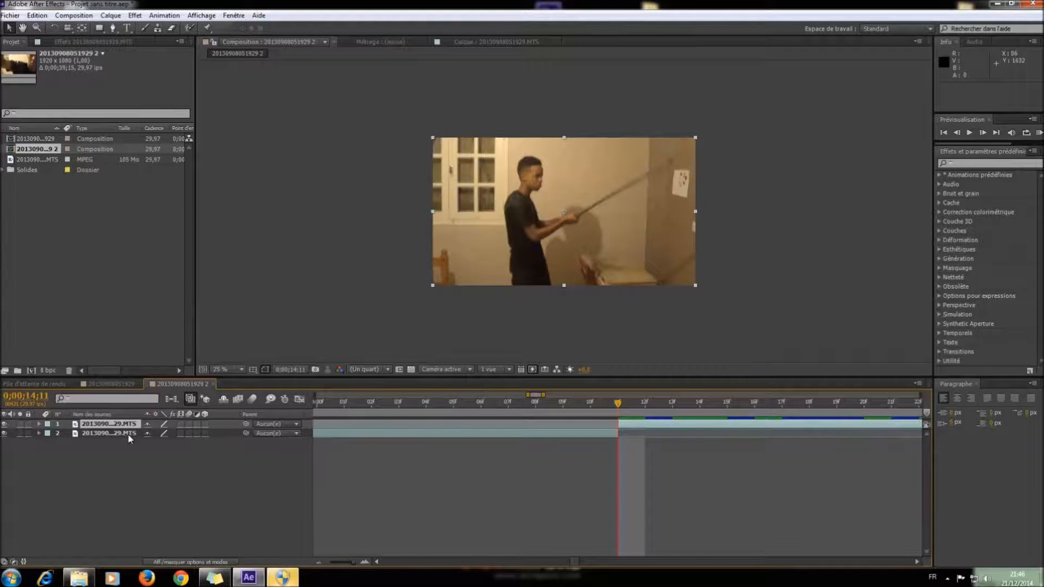
left_click(132, 434)
key("Delete")
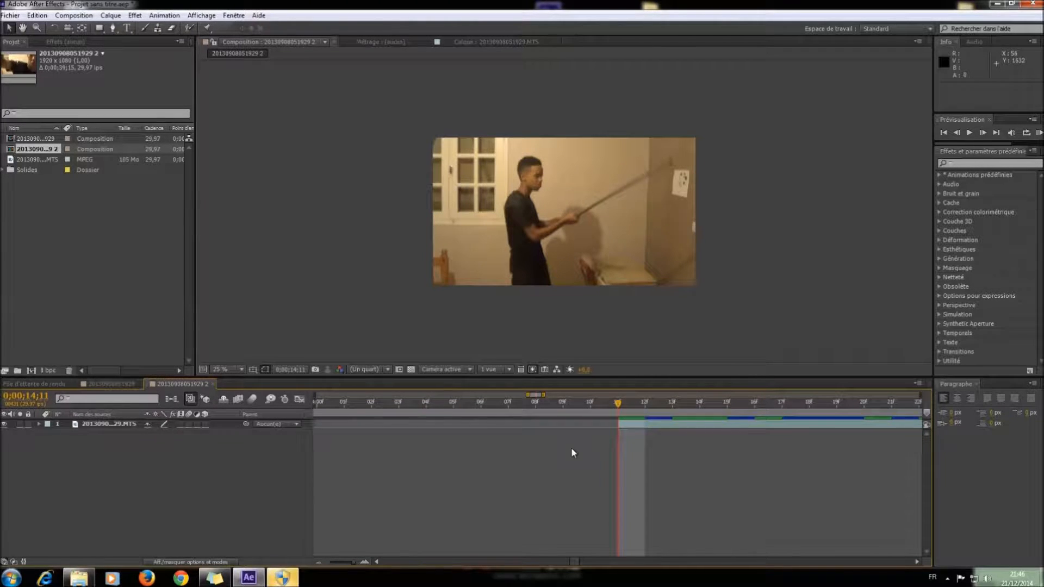
- Shift the trimmed footage layer to start at 0;00;00;00 and preview it from the beginning
left_click_drag(658, 424, 363, 431)
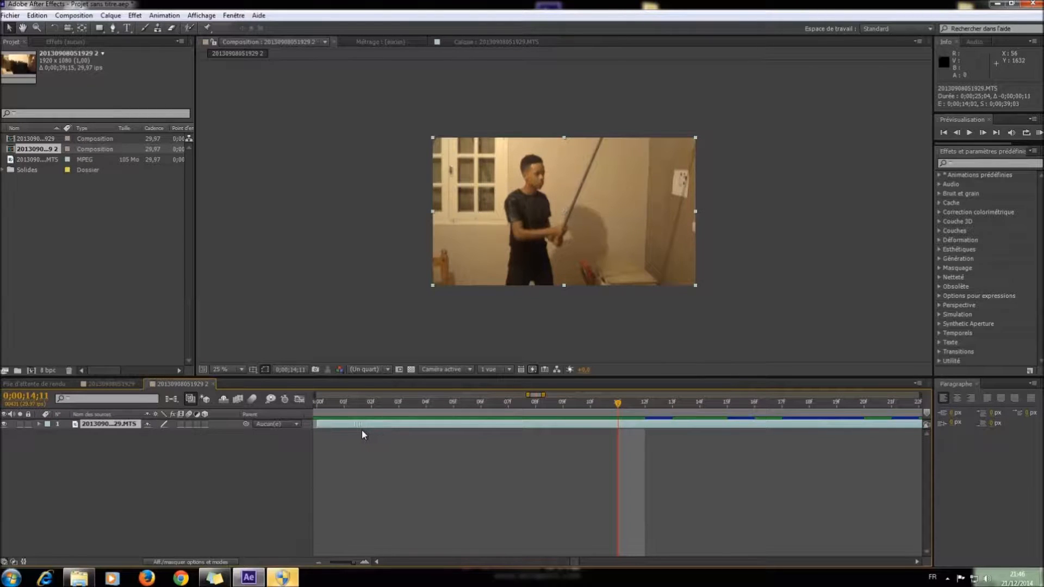
left_click_drag(357, 562, 337, 562)
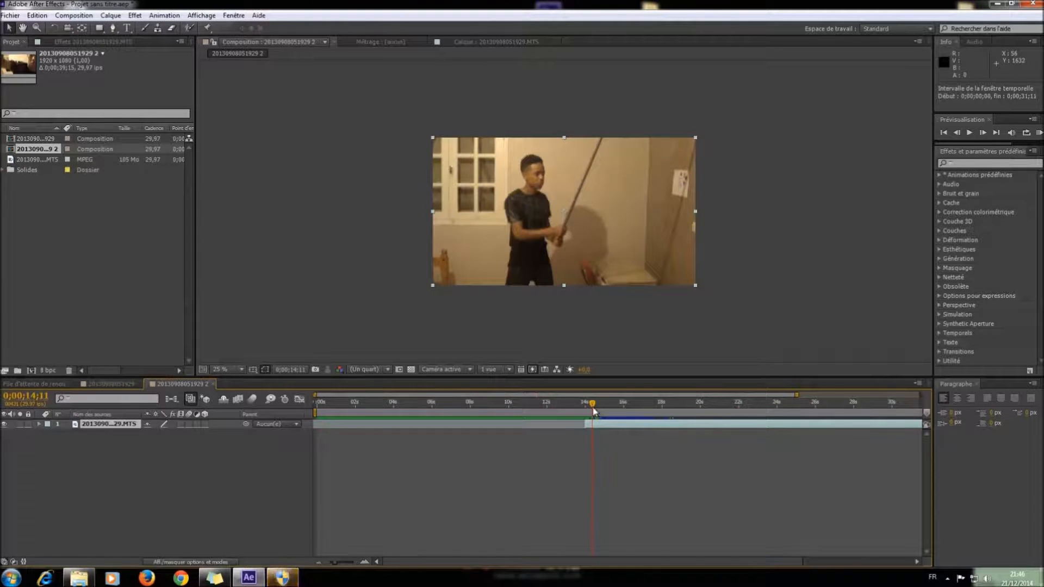
left_click_drag(595, 424, 350, 449)
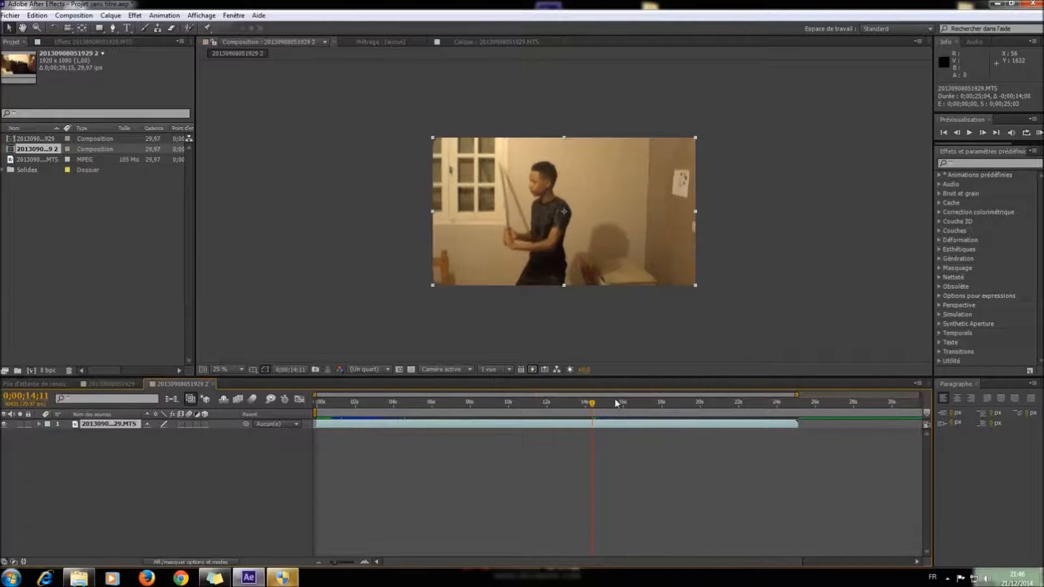
left_click_drag(593, 403, 314, 428)
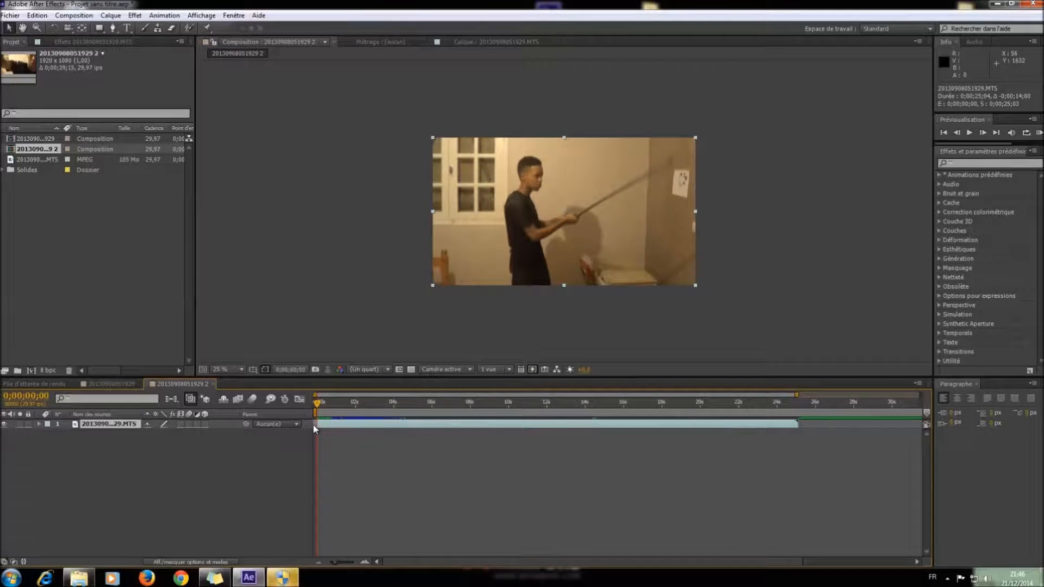
key("space")
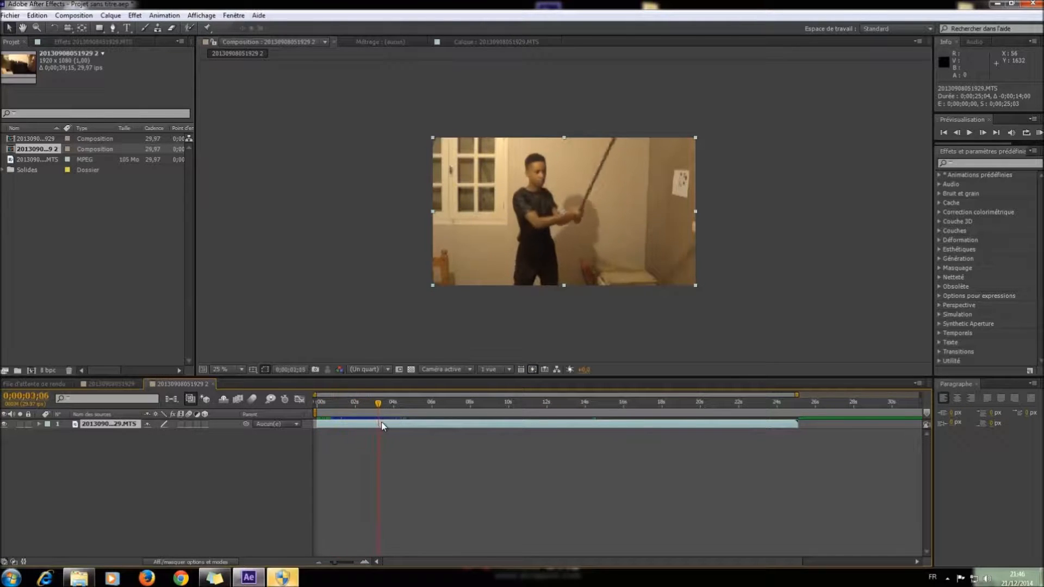
key("space")
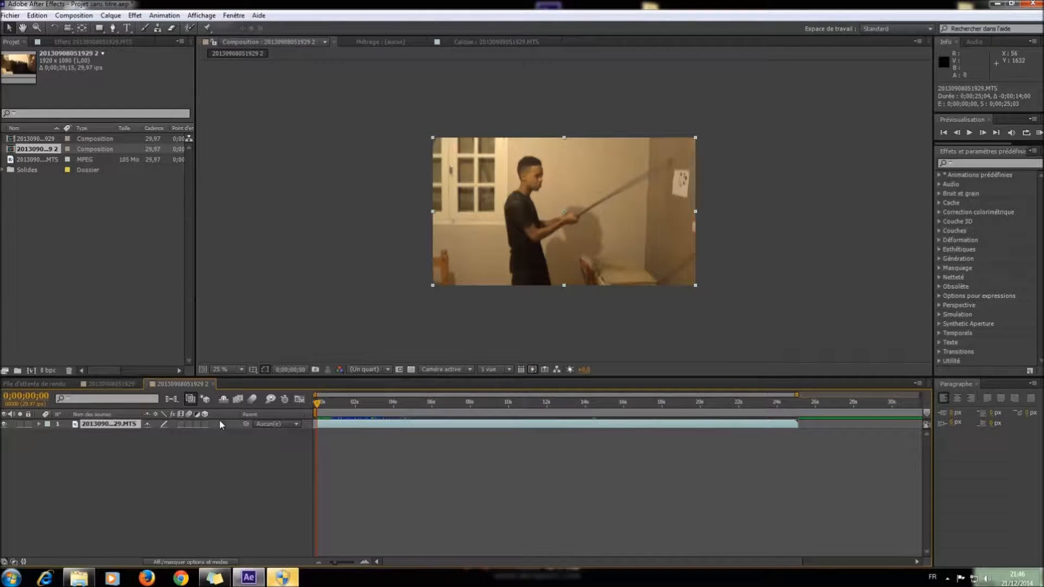
- Precompose all seven layers of the original sabre composition as Précomp. 1, moving all attributes into the new composition
left_click(111, 384)
left_click(136, 474)
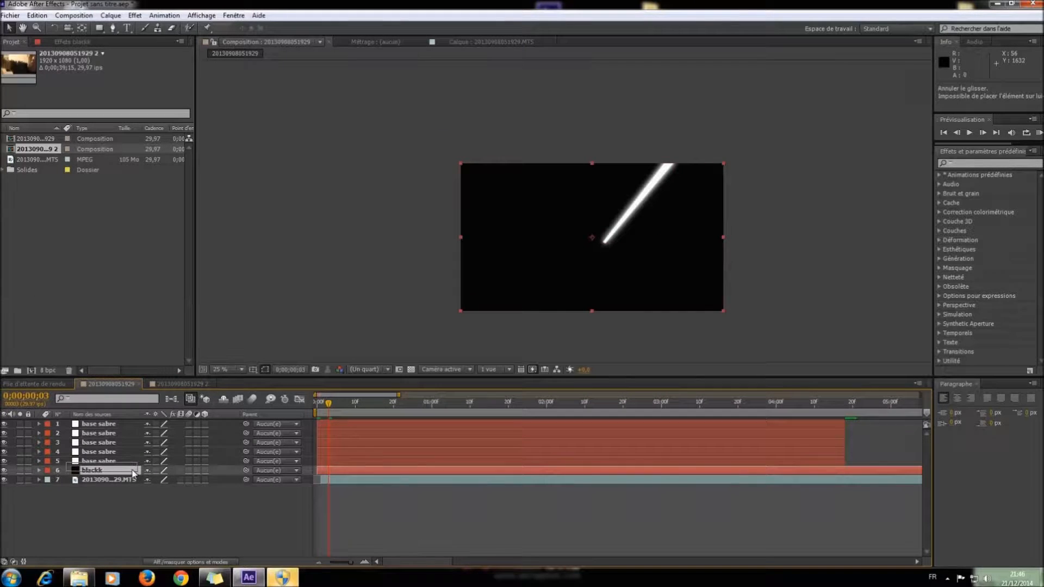
left_click_drag(217, 493, 106, 425)
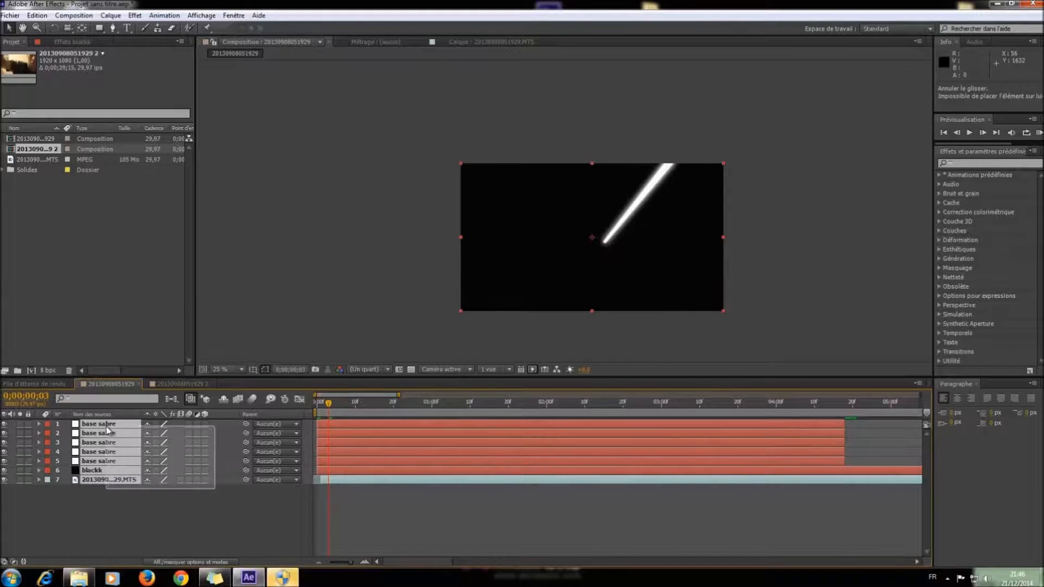
right_click(106, 425)
left_click(150, 338)
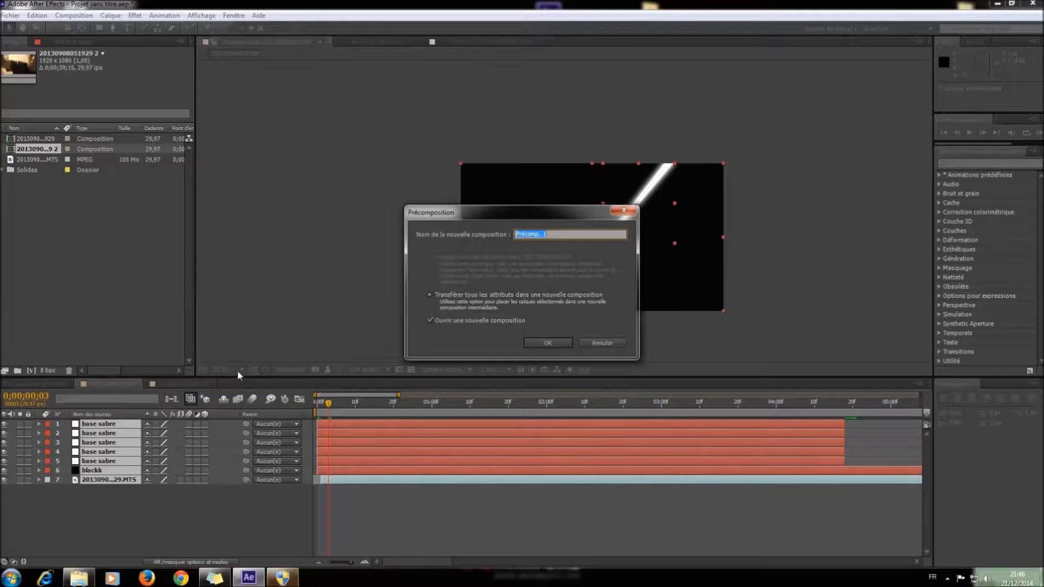
left_click(546, 341)
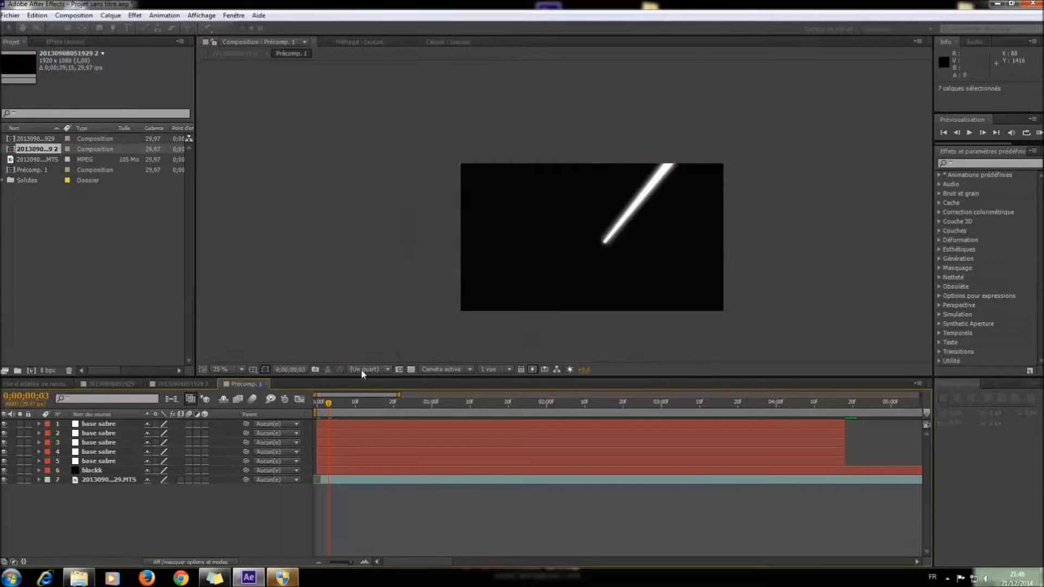
- Add Précomp. 1 to the second composition as the layer above the video footage
left_click(200, 387)
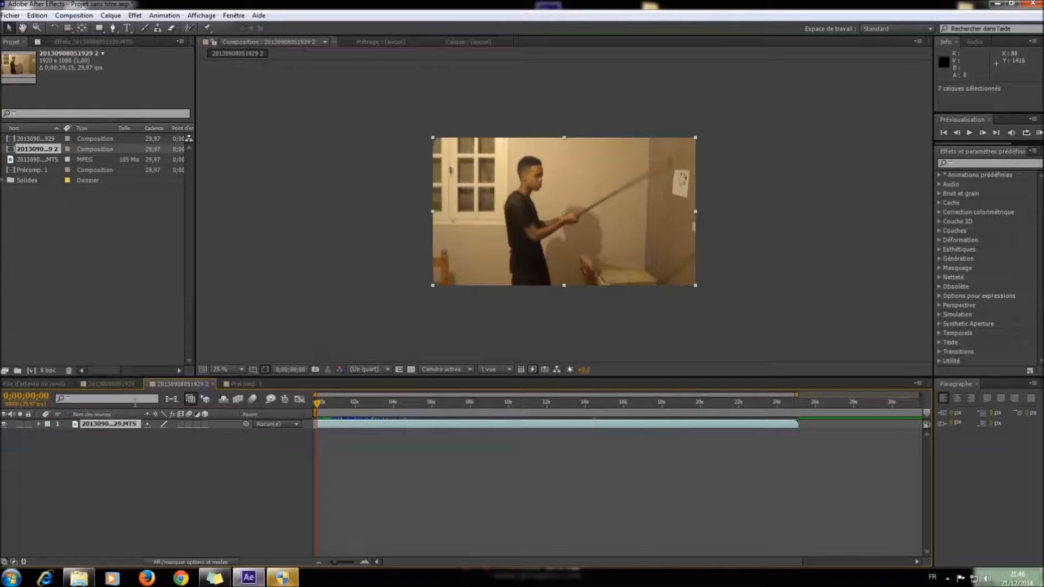
left_click(124, 385)
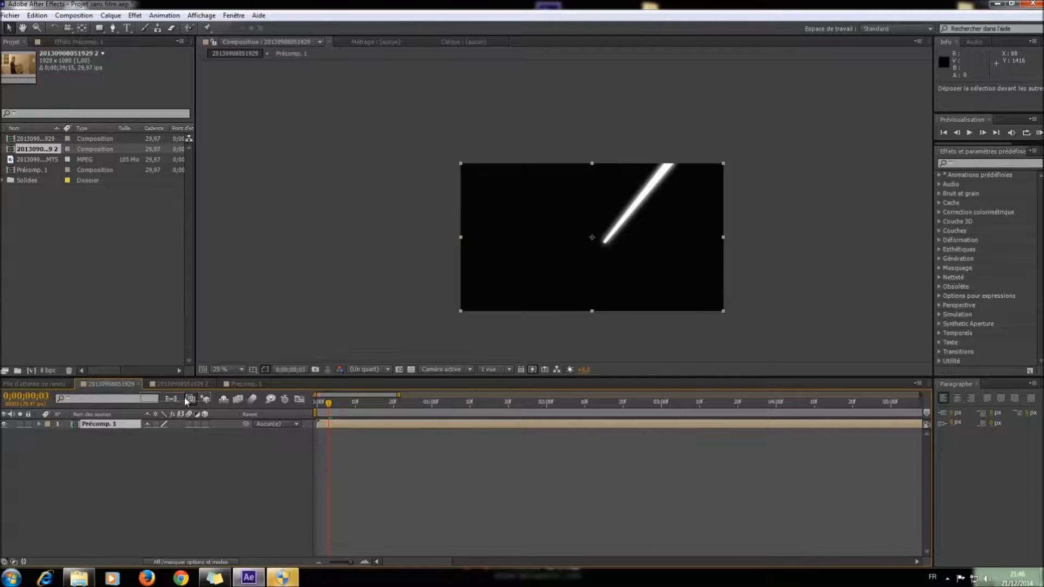
left_click(195, 384)
left_click(137, 425)
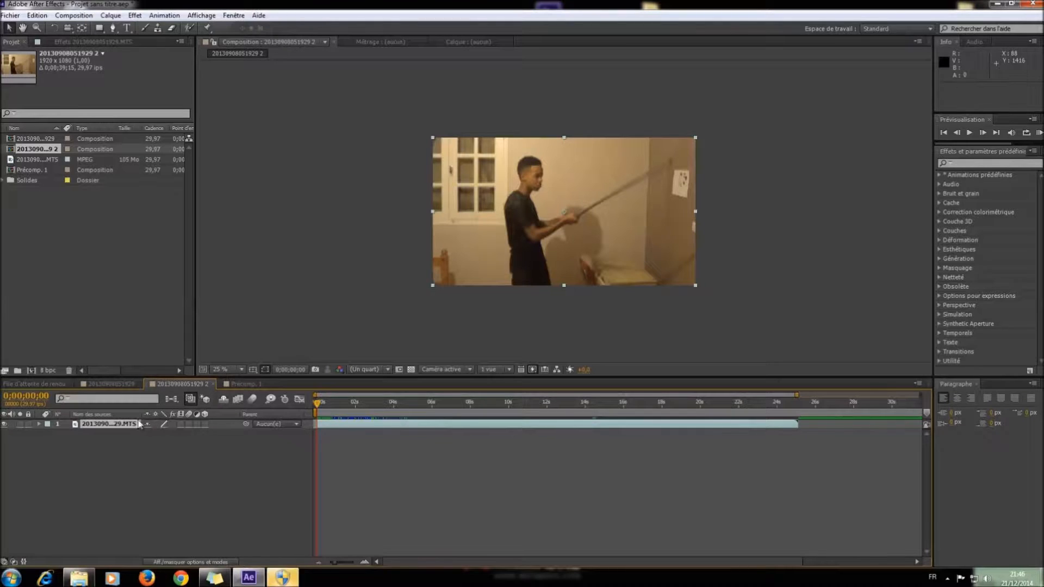
left_click(115, 384)
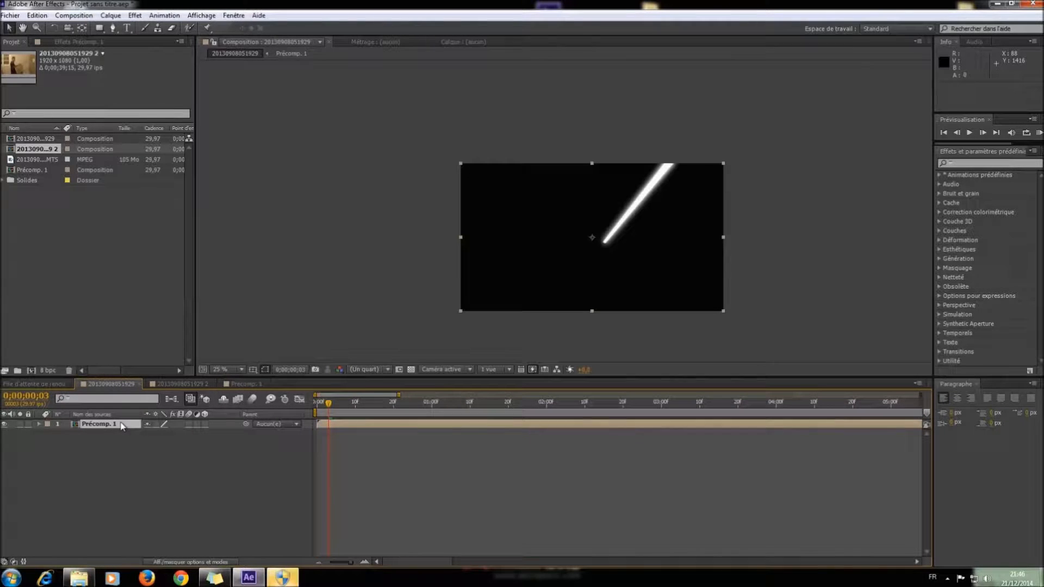
left_click(186, 385)
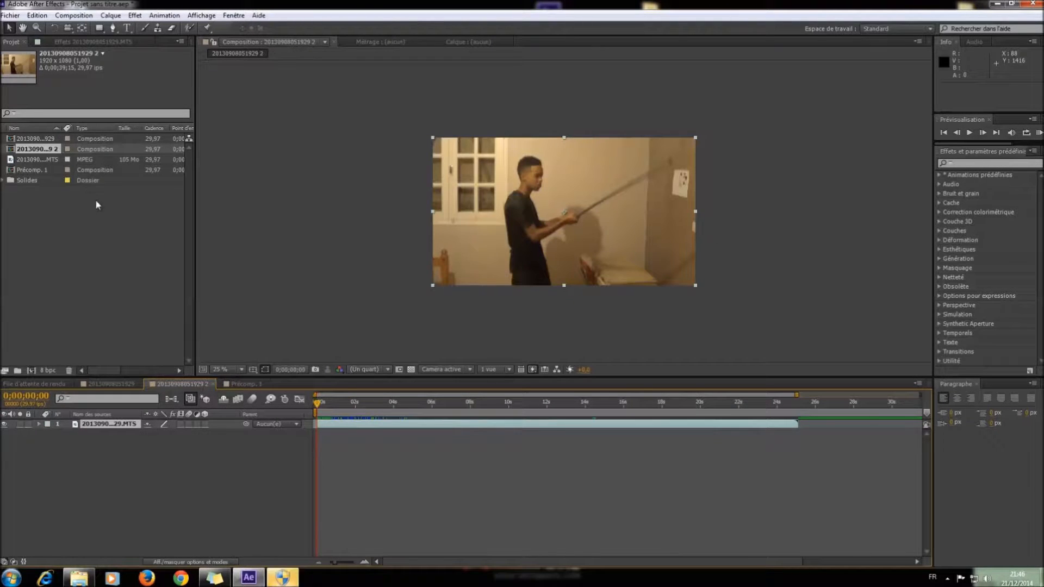
mouse_move(53, 171)
left_mouse_down()
mouse_move(77, 178)
mouse_move(156, 420)
left_mouse_up()
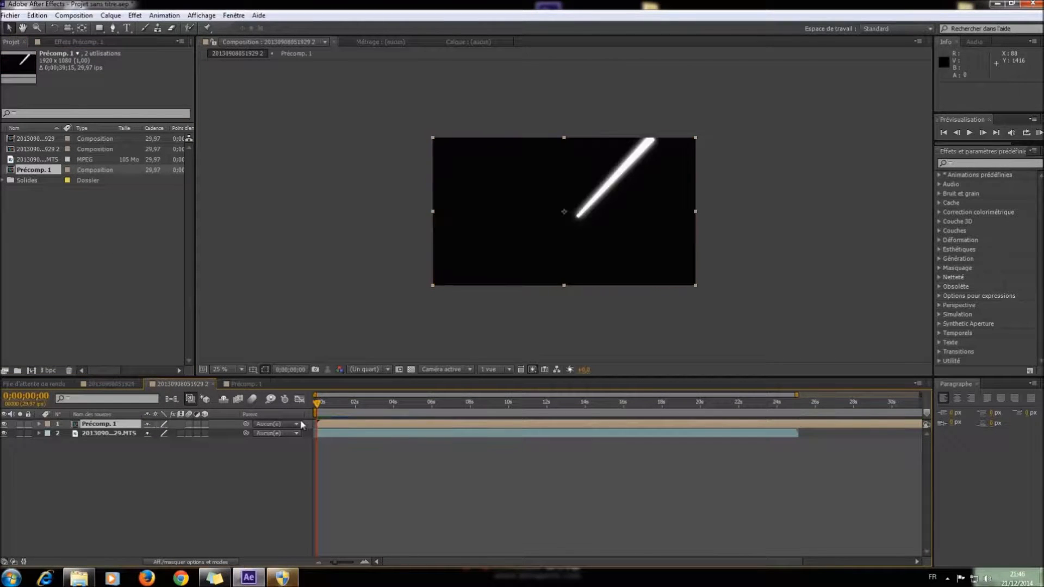
- Set the blending mode of the Précomp. 1 layer to Ecran
right_click(106, 425)
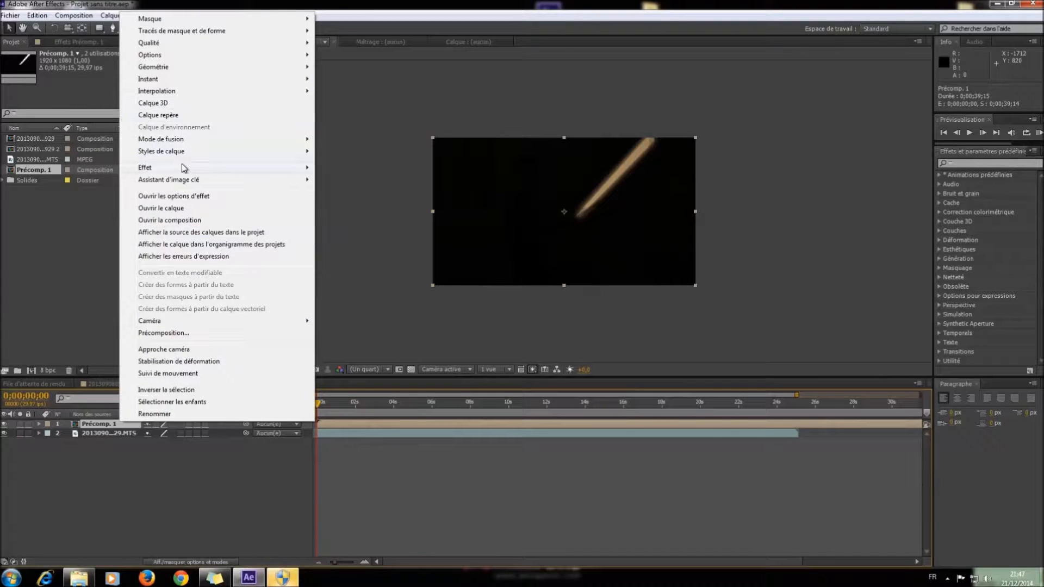
mouse_move(183, 143)
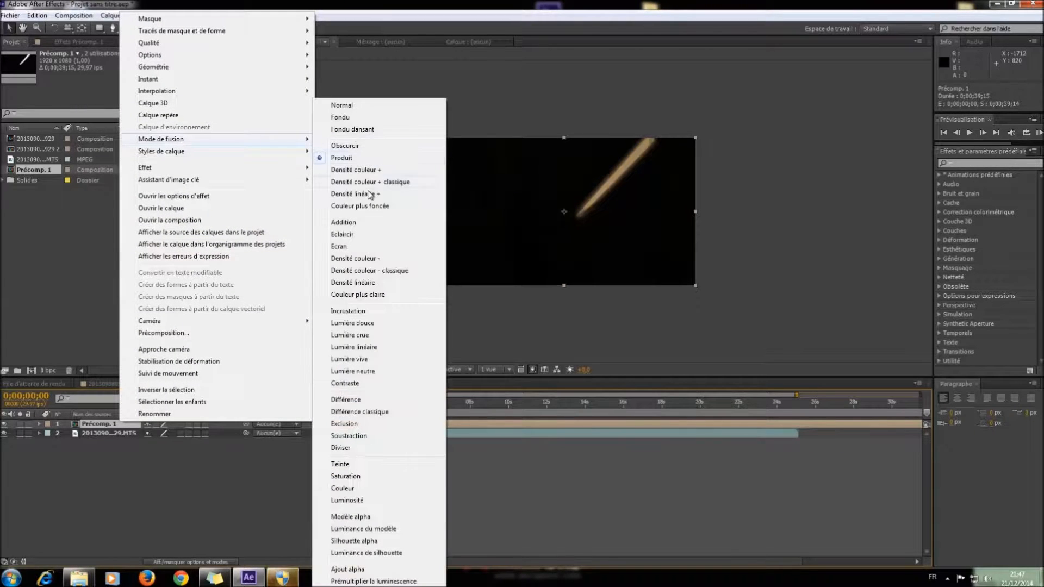
left_click(354, 248)
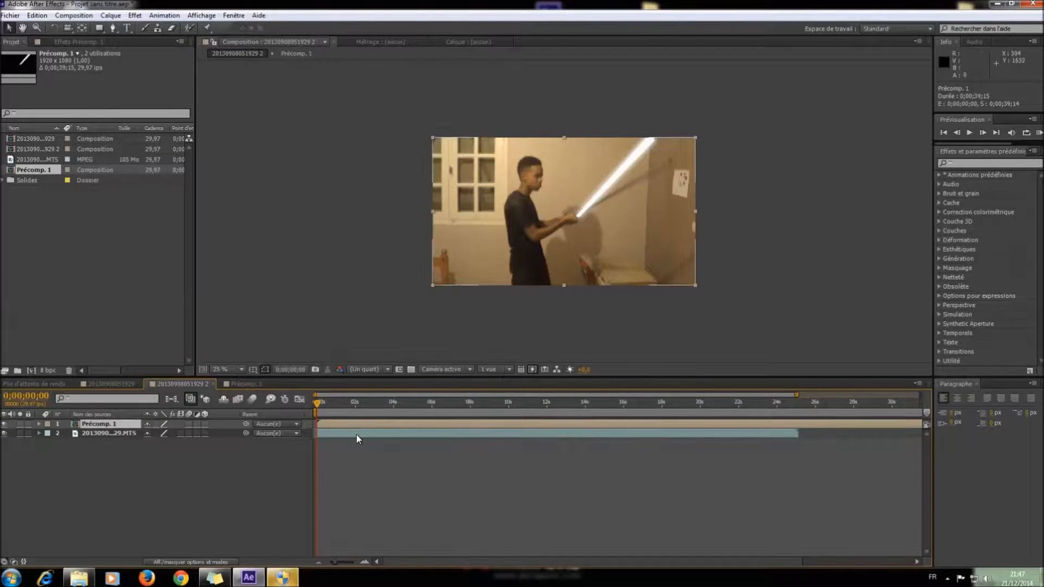
- Trim the start of the video footage layer to 0;00;00;07 in the second composition
mouse_move(318, 403)
left_mouse_down()
mouse_move(328, 404)
mouse_move(317, 405)
left_mouse_up()
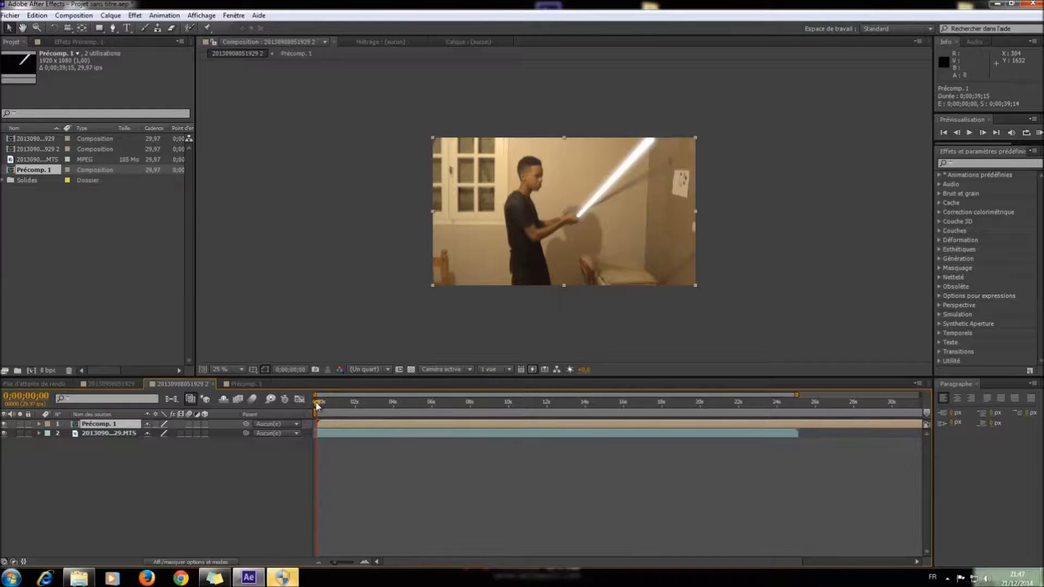
left_click_drag(316, 433, 316, 434)
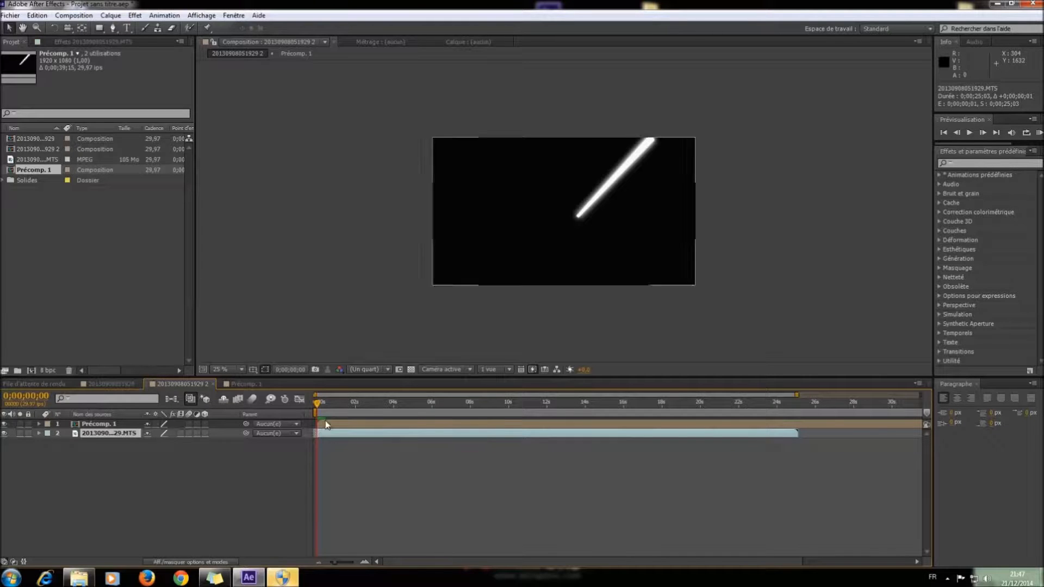
mouse_move(318, 406)
left_mouse_down()
mouse_move(319, 424)
mouse_move(324, 406)
left_mouse_up()
left_click_drag(337, 561, 354, 560)
left_click_drag(348, 434, 503, 443)
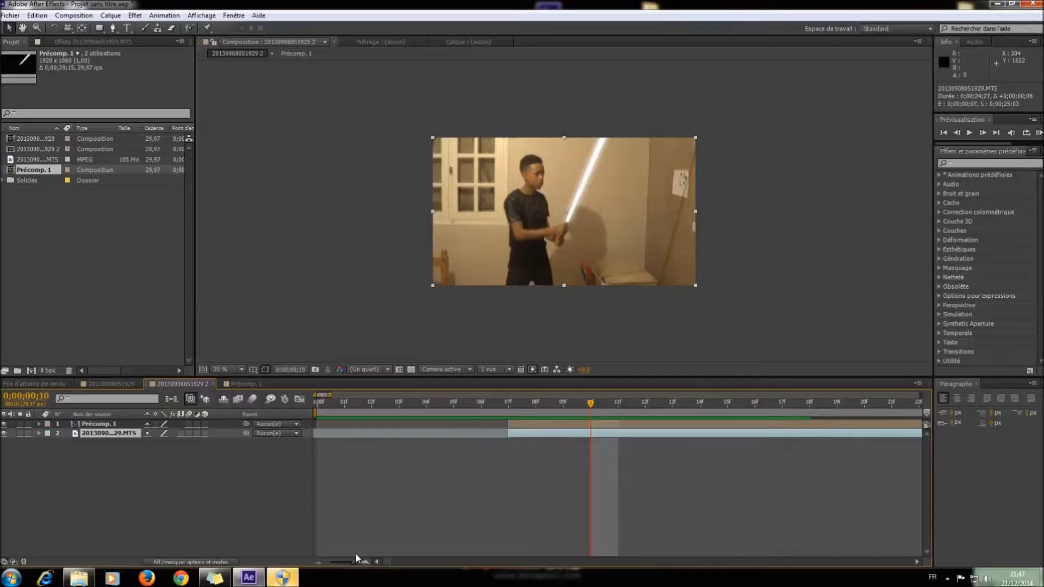
- Trim the ends of both the Précomp. 1 and video footage layers to 0;00;04;14 in the second composition
left_click_drag(354, 562, 322, 563)
left_click_drag(324, 410, 384, 426)
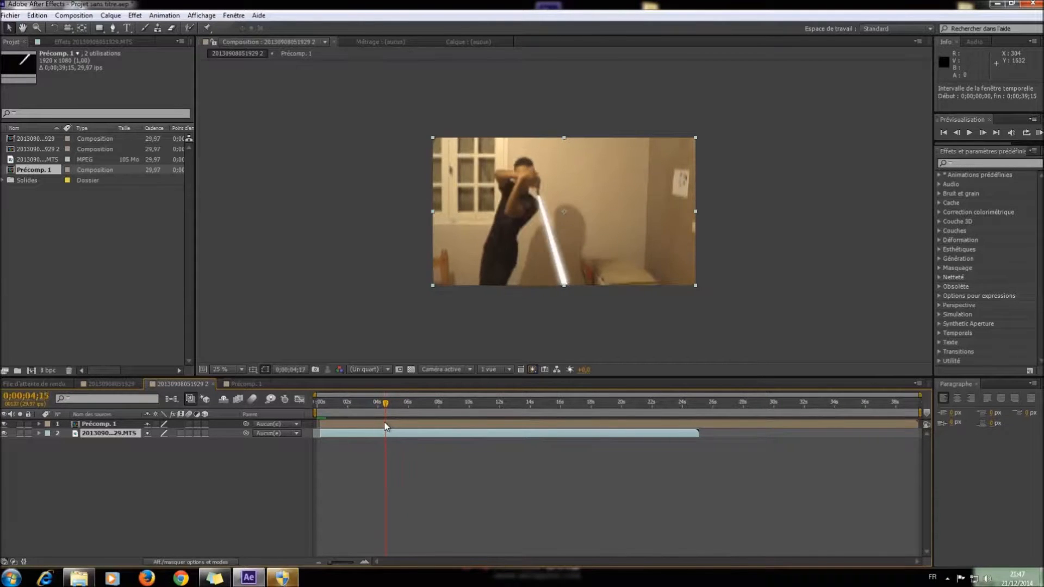
left_click_drag(917, 425, 388, 445)
left_click_drag(699, 434, 386, 461)
left_click_drag(329, 564, 354, 553)
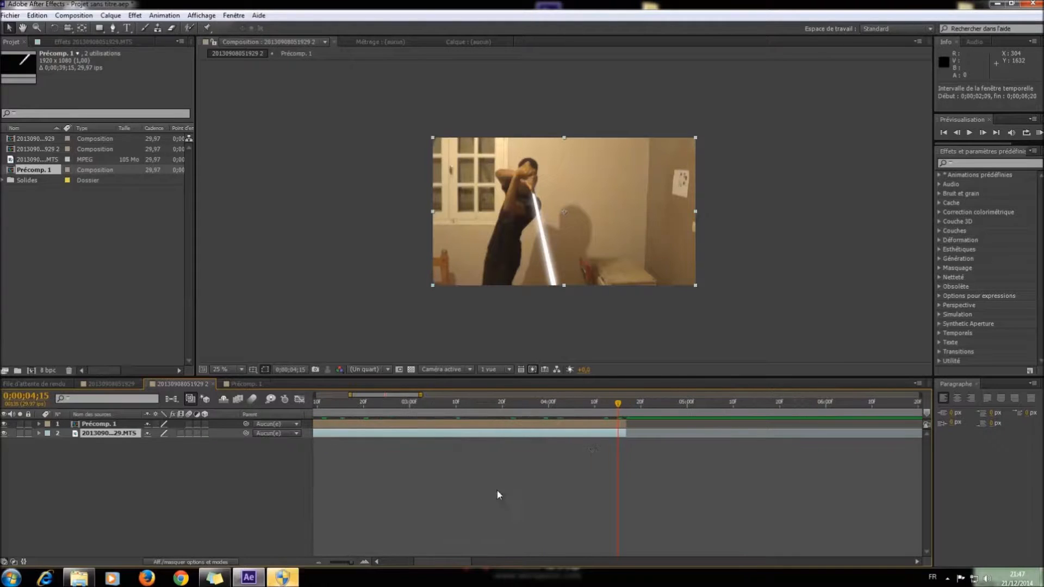
left_click_drag(621, 424, 619, 436)
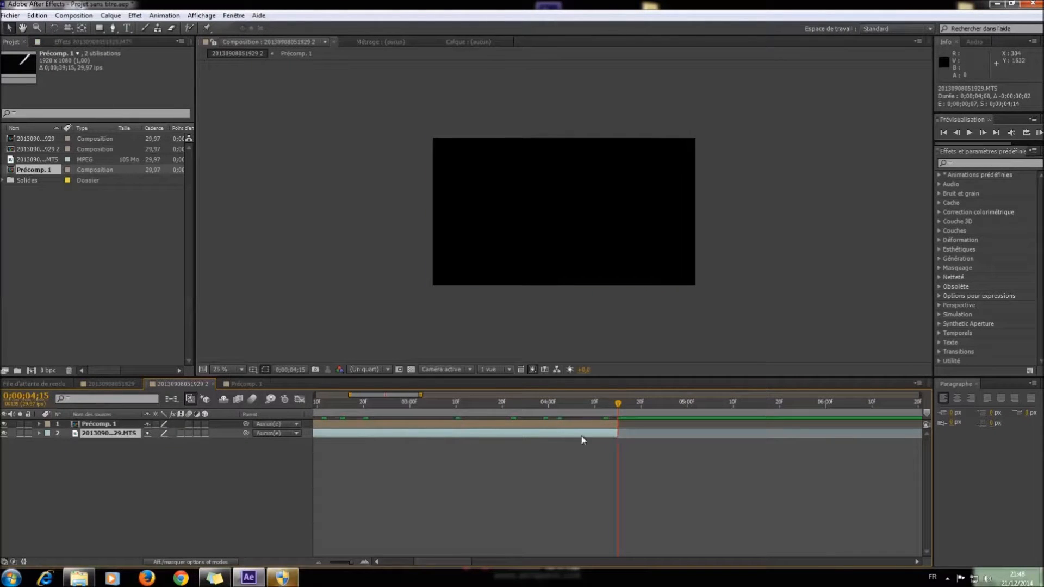
left_click_drag(351, 562, 321, 566)
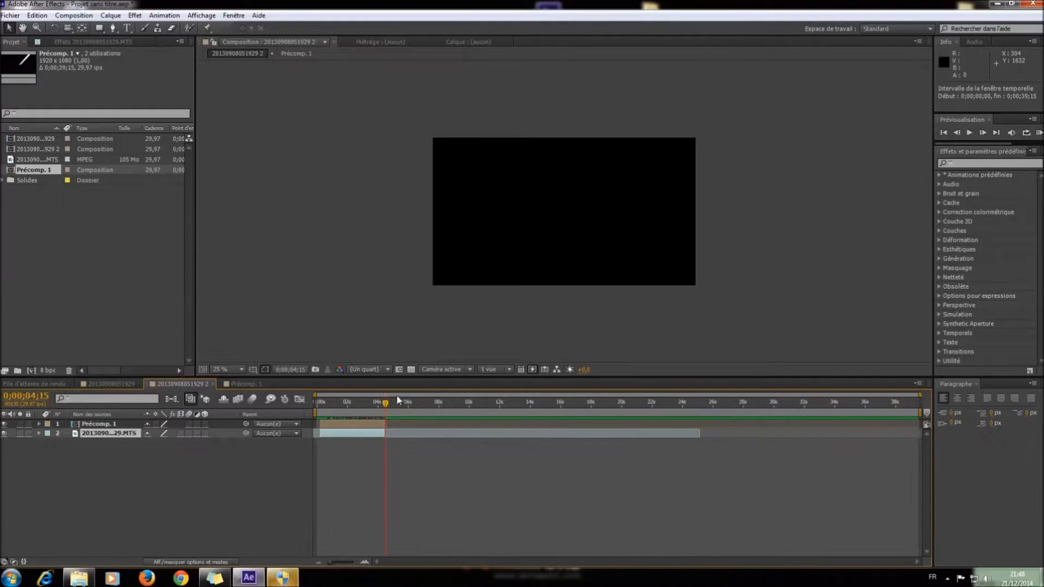
- Move the current time to 0;00;02;19 and select the Précomp. 1 layer
left_click_drag(384, 403, 357, 422)
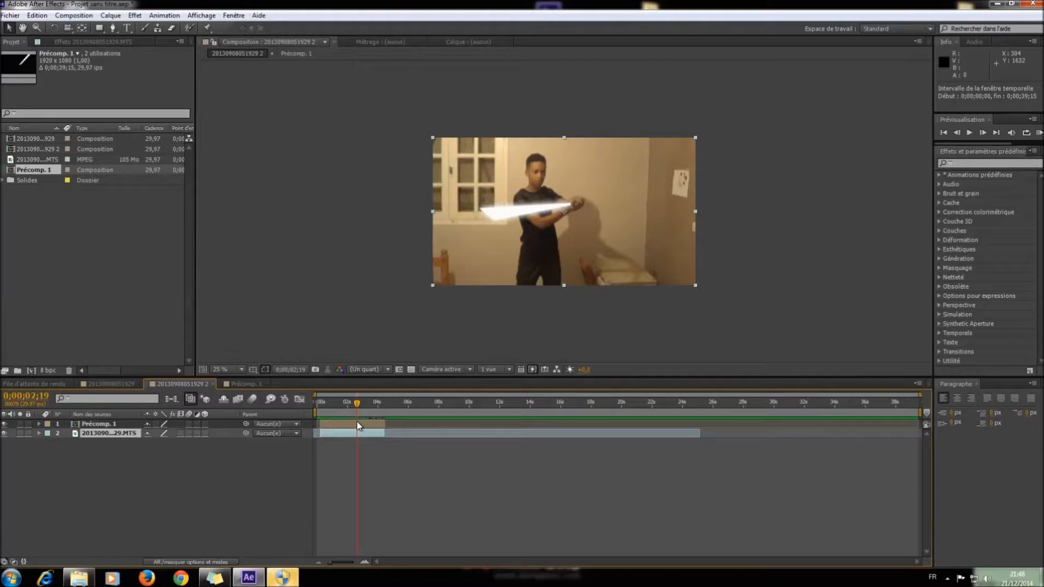
left_click(133, 416)
left_click(127, 426)
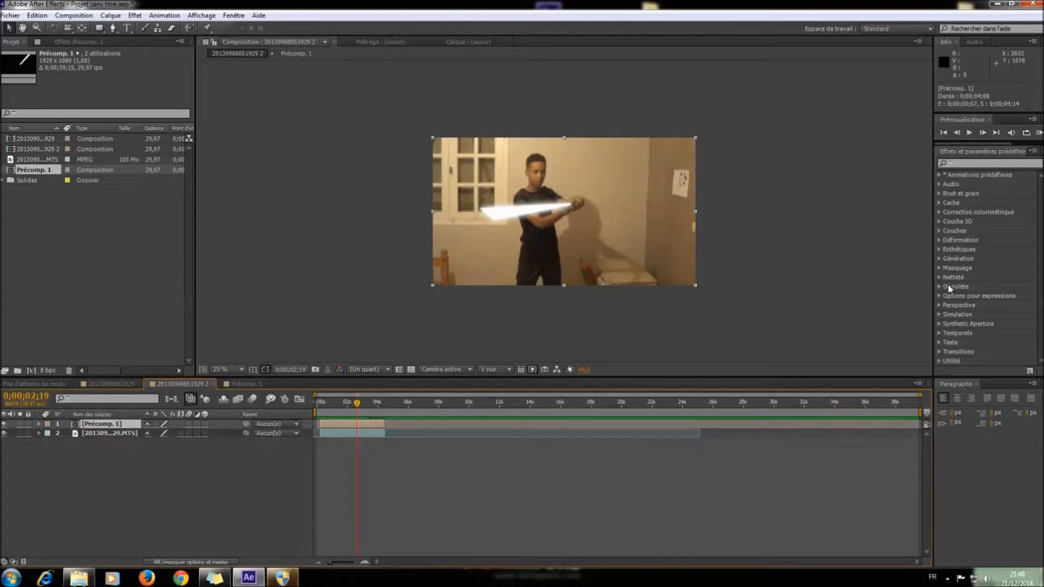
left_click(136, 17)
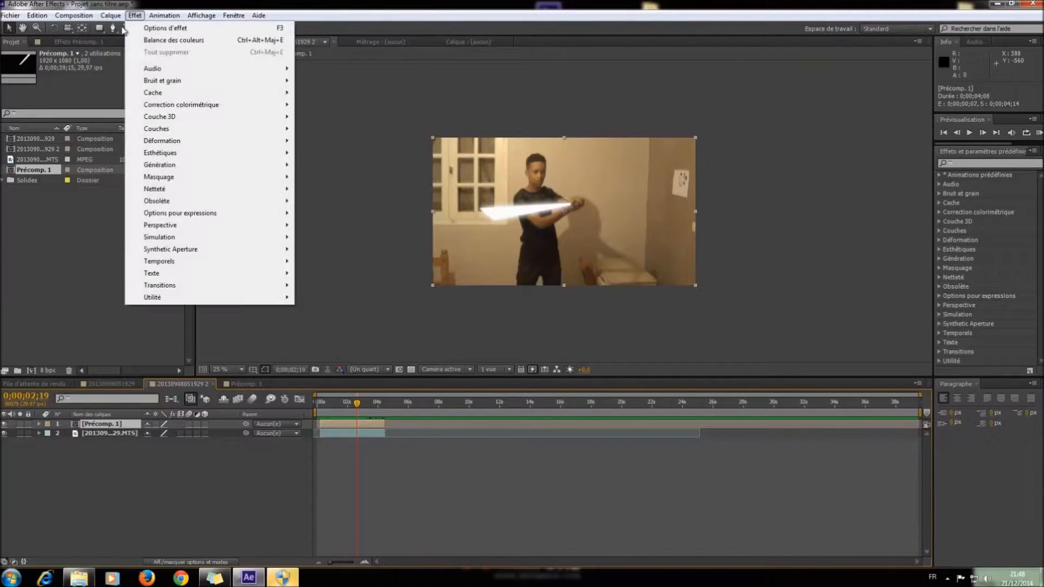
left_click(186, 42)
left_click(136, 15)
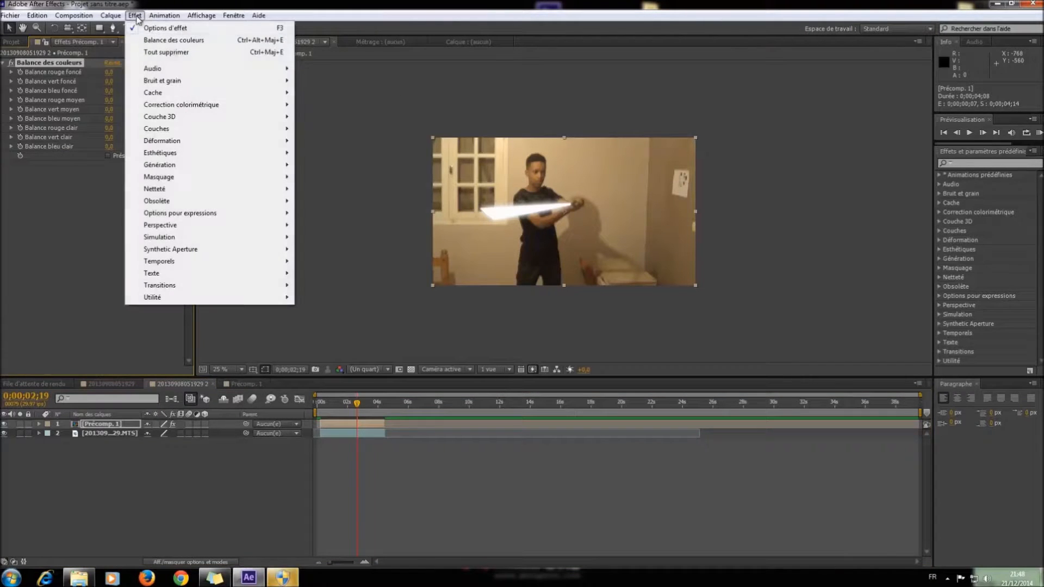
left_click(83, 63)
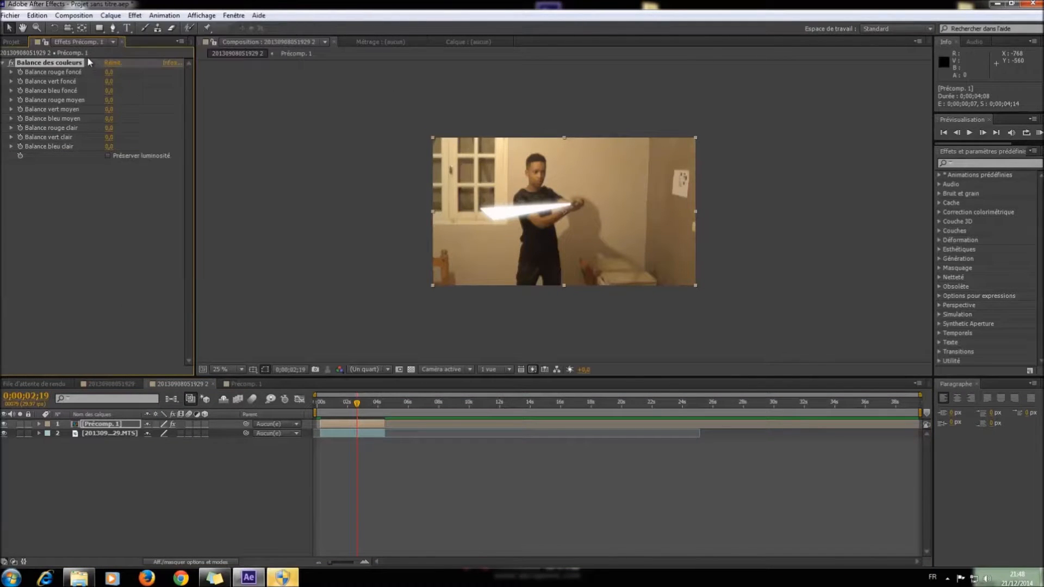
key("z")
key("ctrl+z")
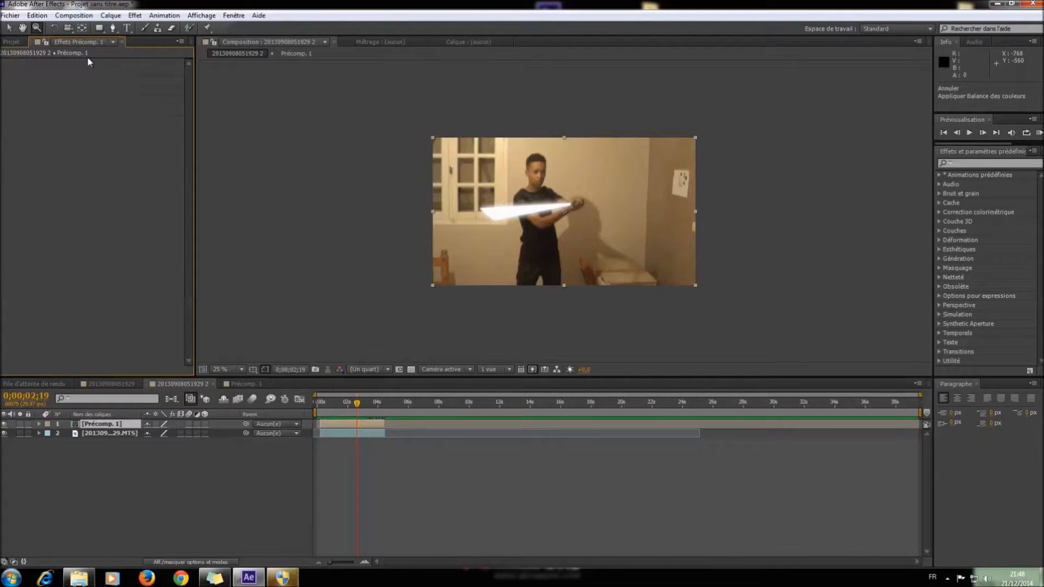
- Apply the Balance des couleurs effect to Précomp. 1, with Balance rouge foncé at 57 and Balance bleu moyen at 100
left_click(136, 15)
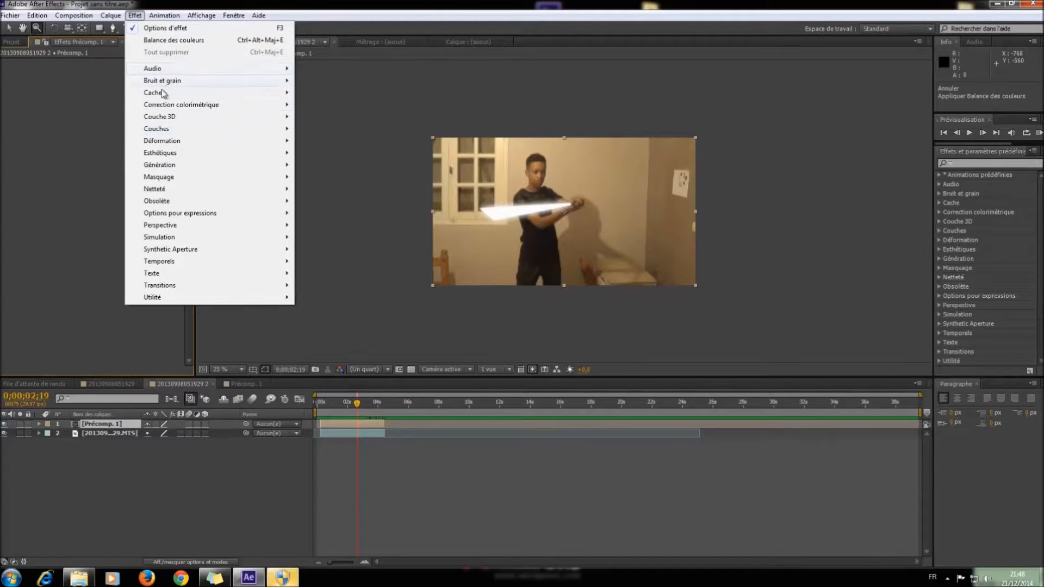
mouse_move(181, 106)
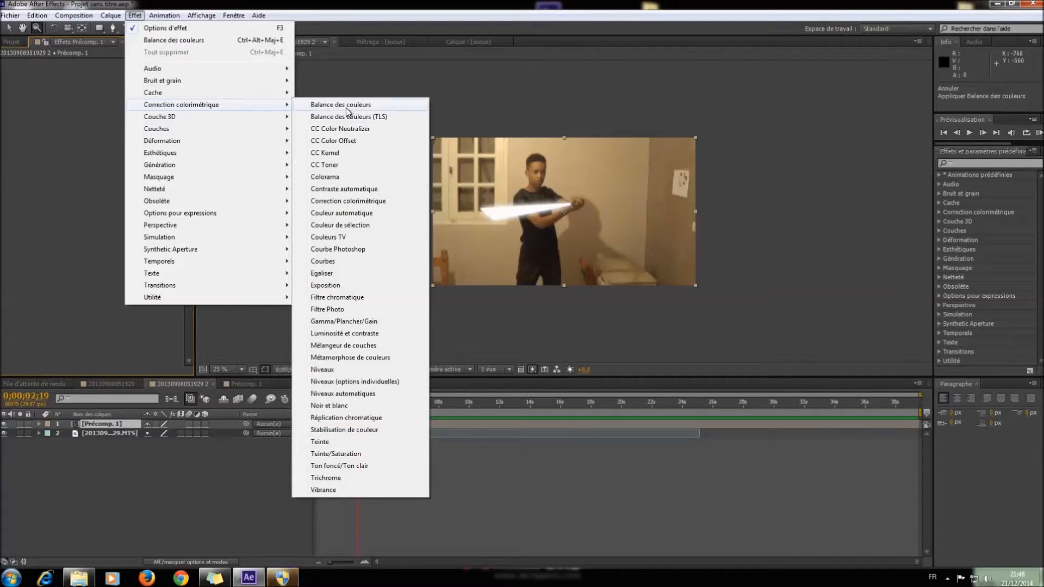
left_click(344, 105)
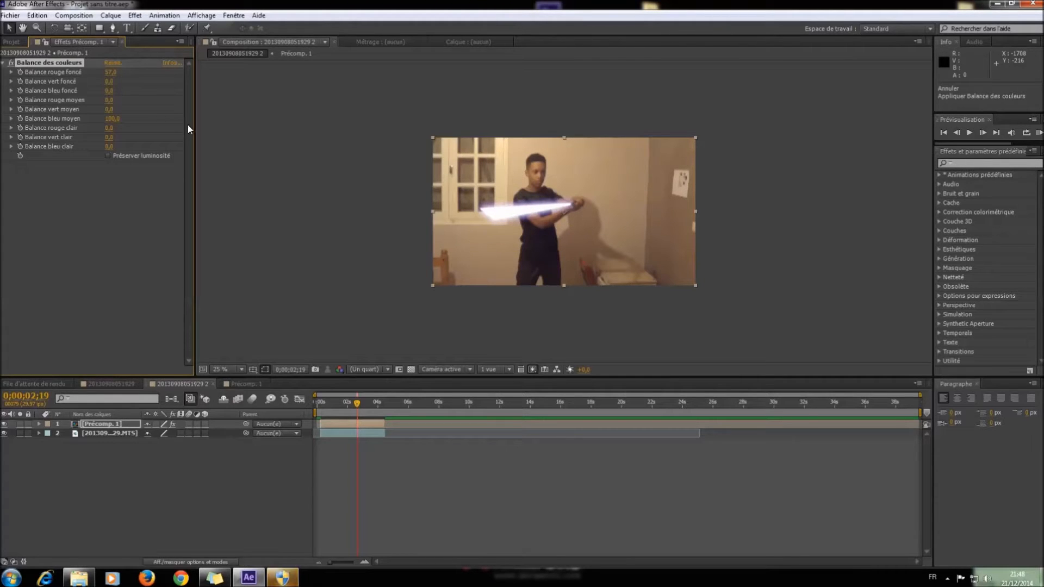
- Set Balance rouge clair to 44 for Précomp. 1 and check the sabre colour at several moments of the clip
left_click_drag(354, 403, 347, 403)
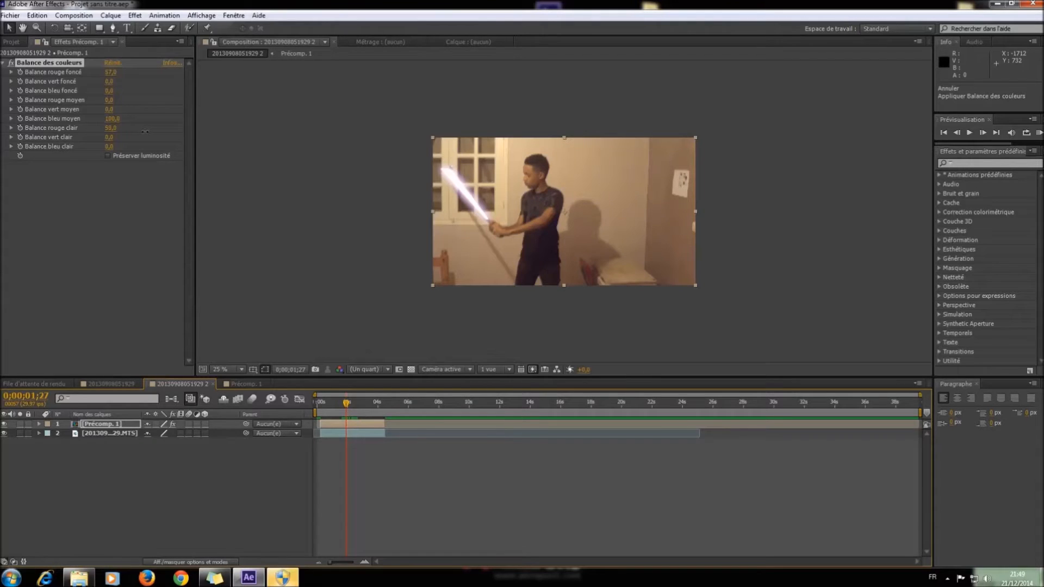
left_click_drag(142, 133, 140, 138)
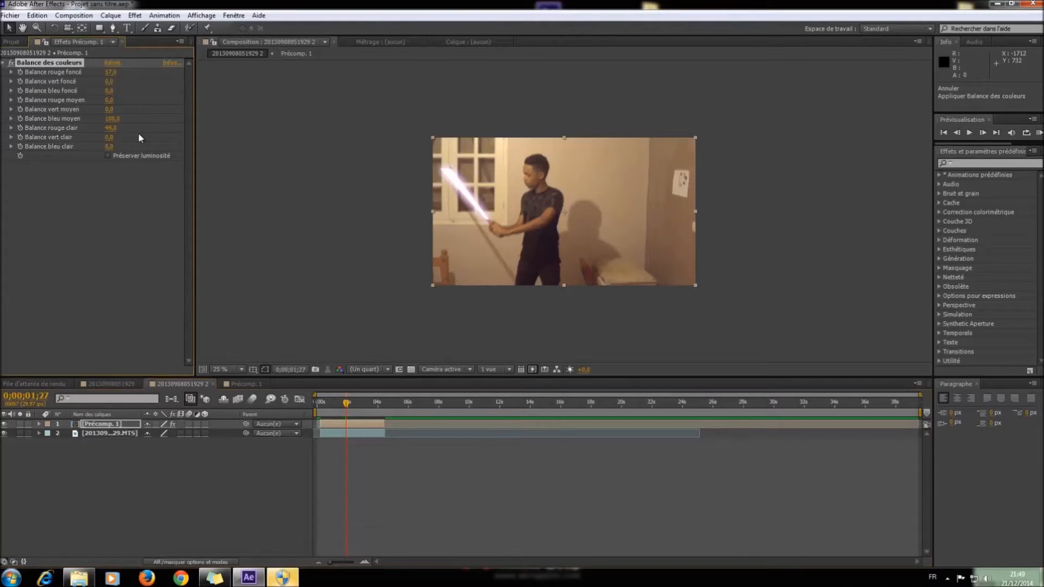
left_click_drag(348, 405, 368, 400)
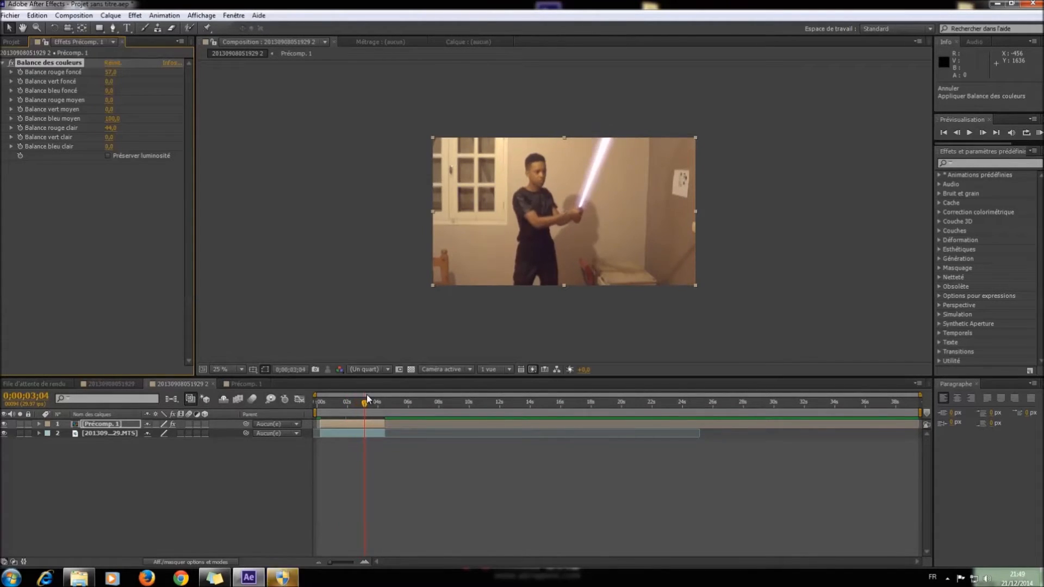
left_click(136, 385)
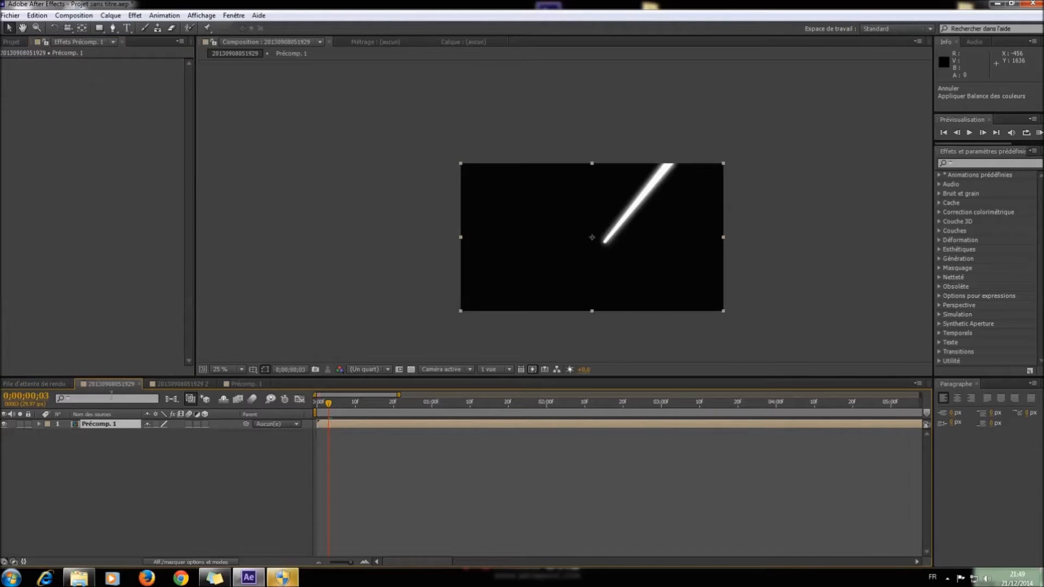
left_click(162, 385)
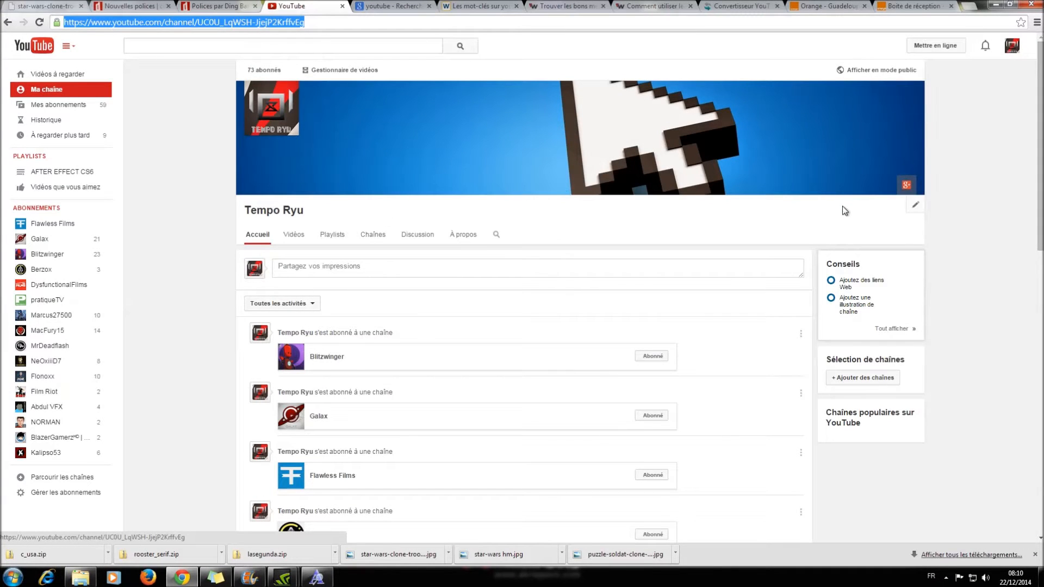
- Look through the home activity feed of the YouTube channel in the browser and open its Chaînes section
scroll(751, 253, "down", 5)
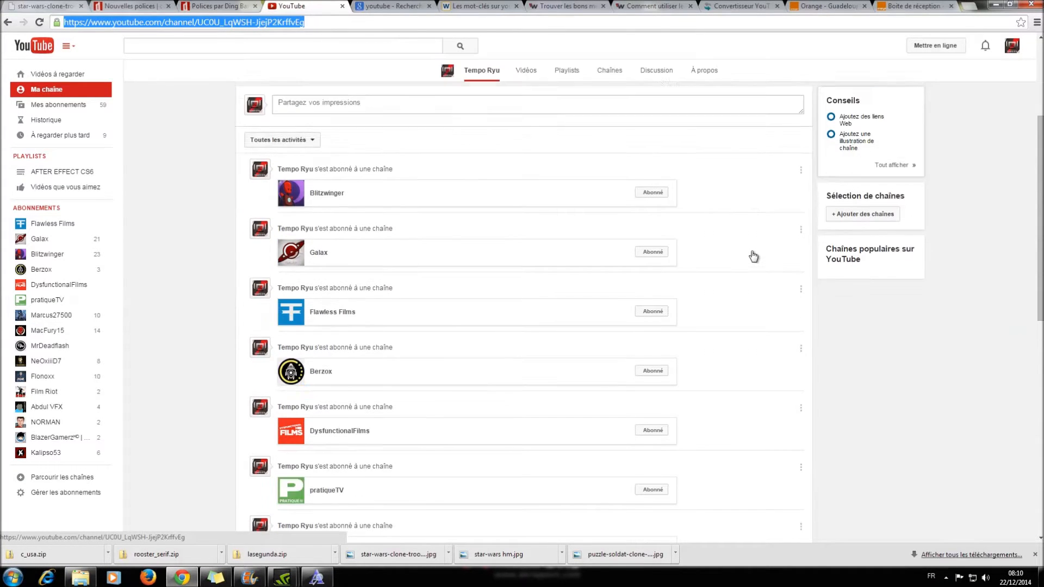
scroll(554, 296, "down", 5)
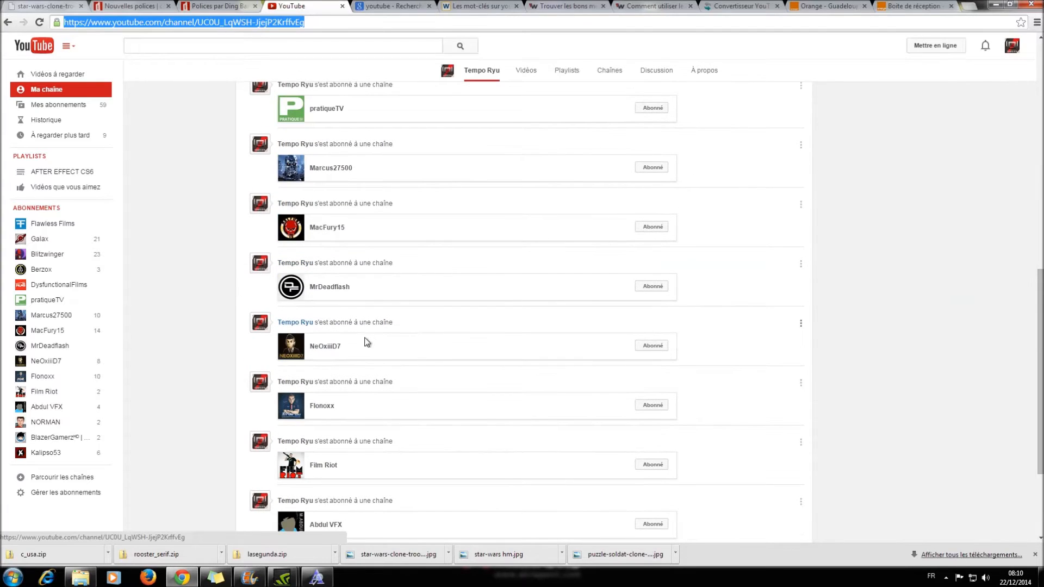
scroll(684, 332, "up", 10)
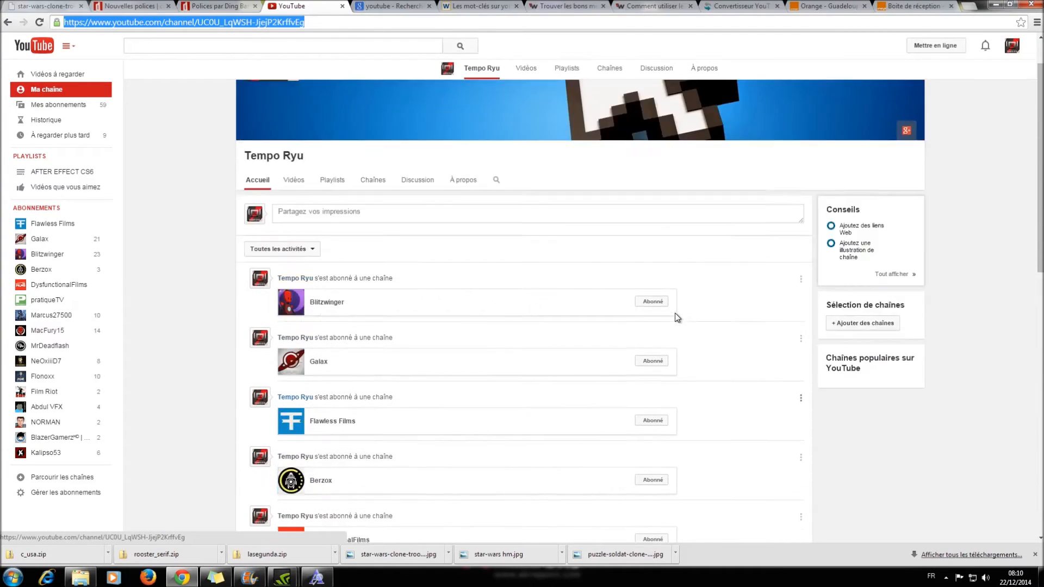
left_click(373, 235)
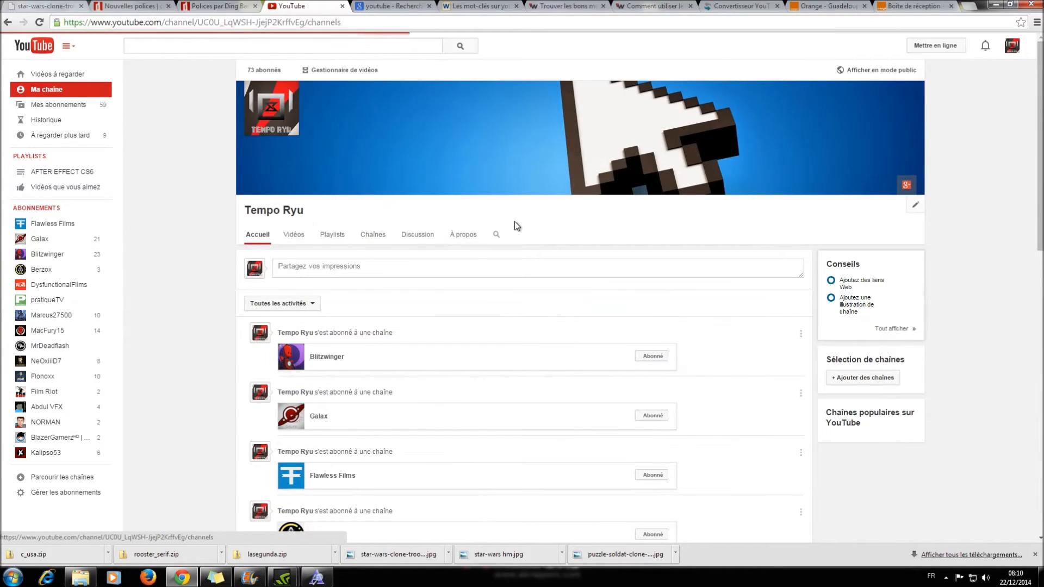